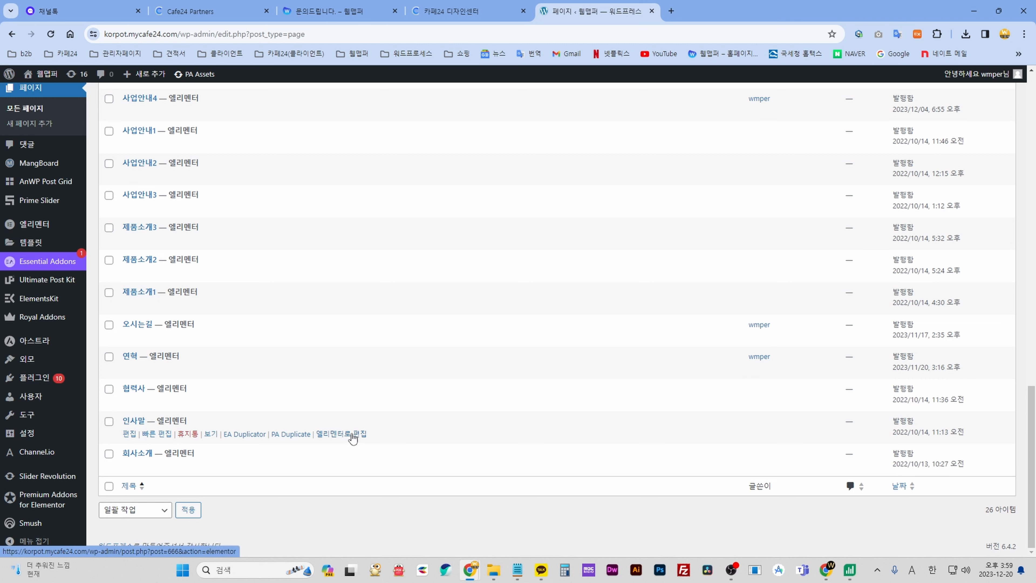
# - Open the 인사말 page in the Elementor editor and show the Navigator
pyautogui.click(353, 435)
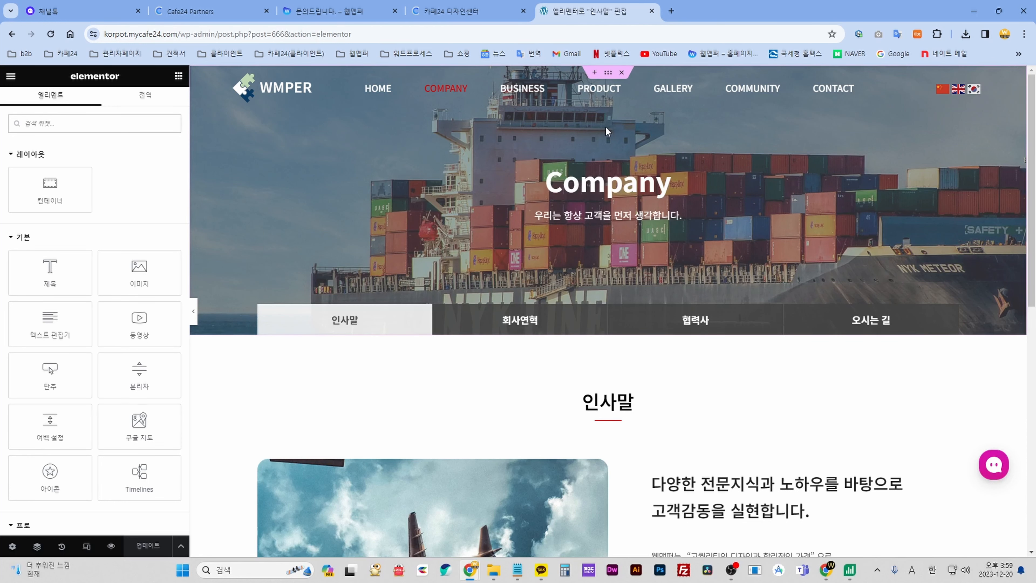
pyautogui.moveTo(609, 101)
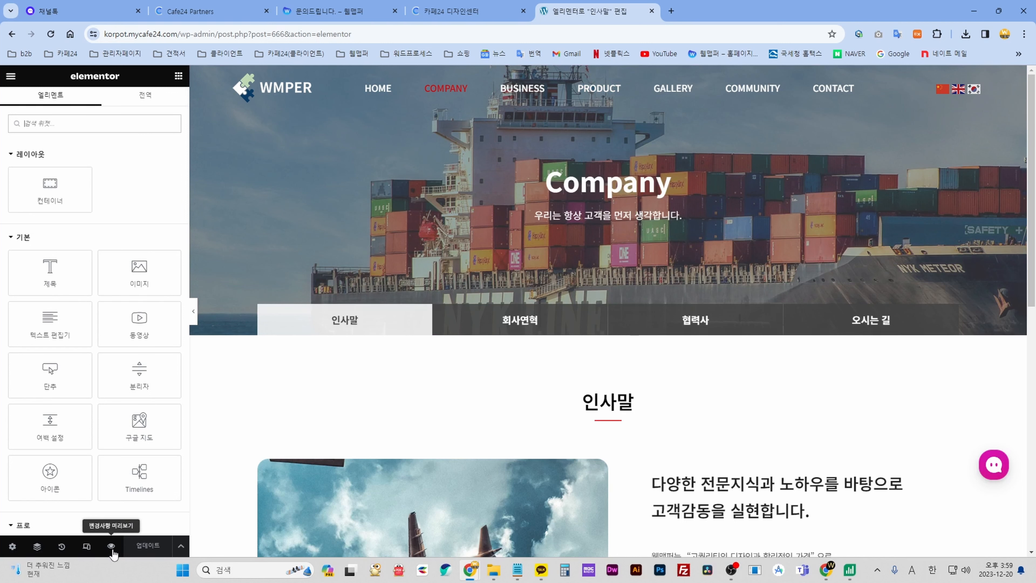
pyautogui.click(37, 547)
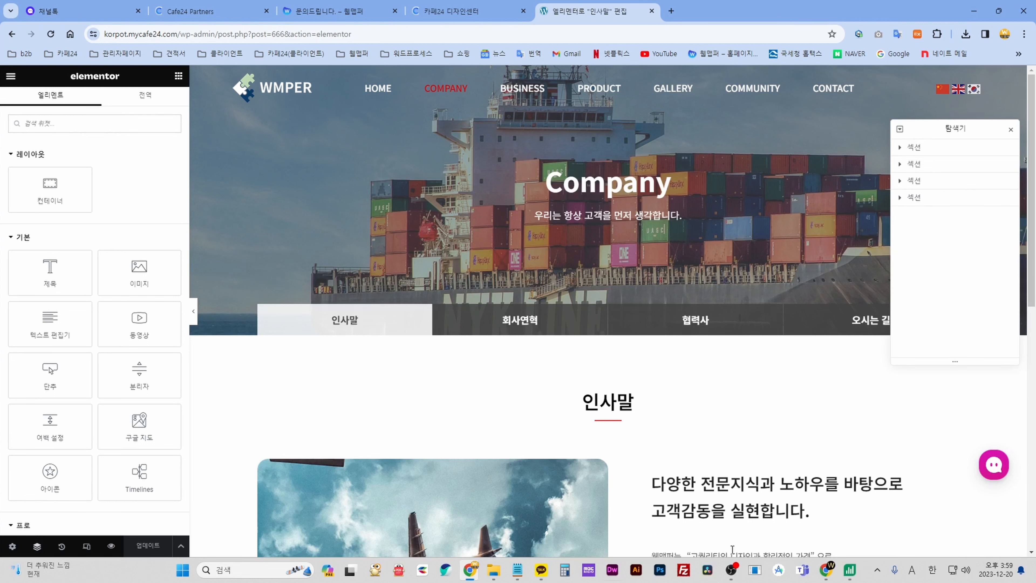
# - Go through the four sections listed in the Navigator to see which part of the page each one covers
pyautogui.click(920, 152)
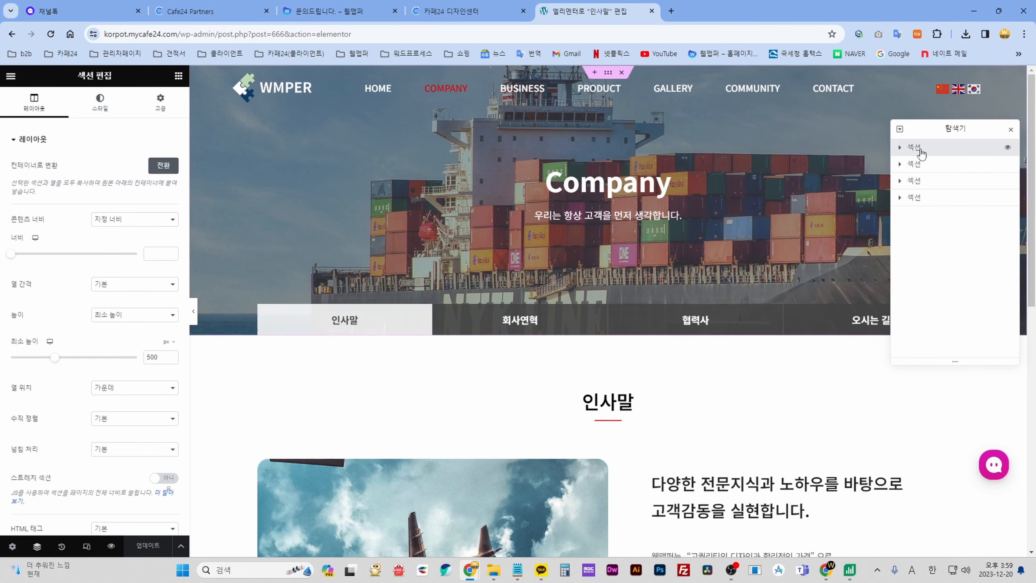
pyautogui.click(920, 165)
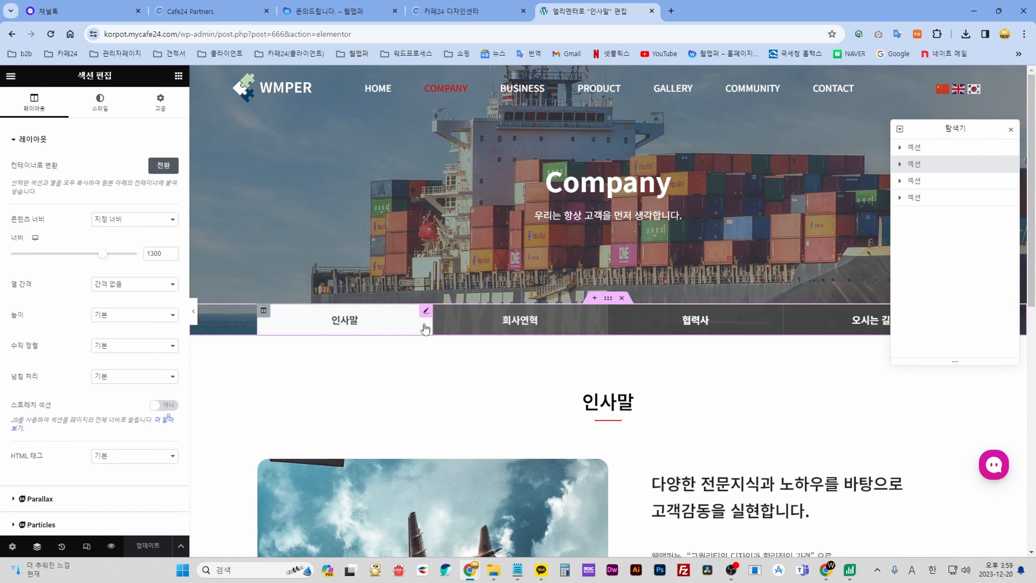
pyautogui.click(915, 180)
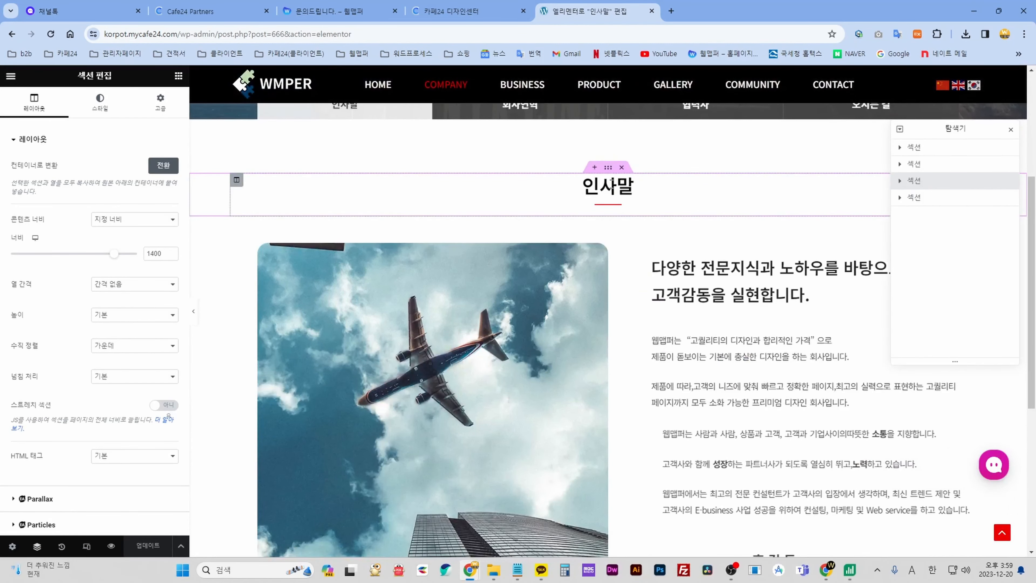
pyautogui.click(931, 200)
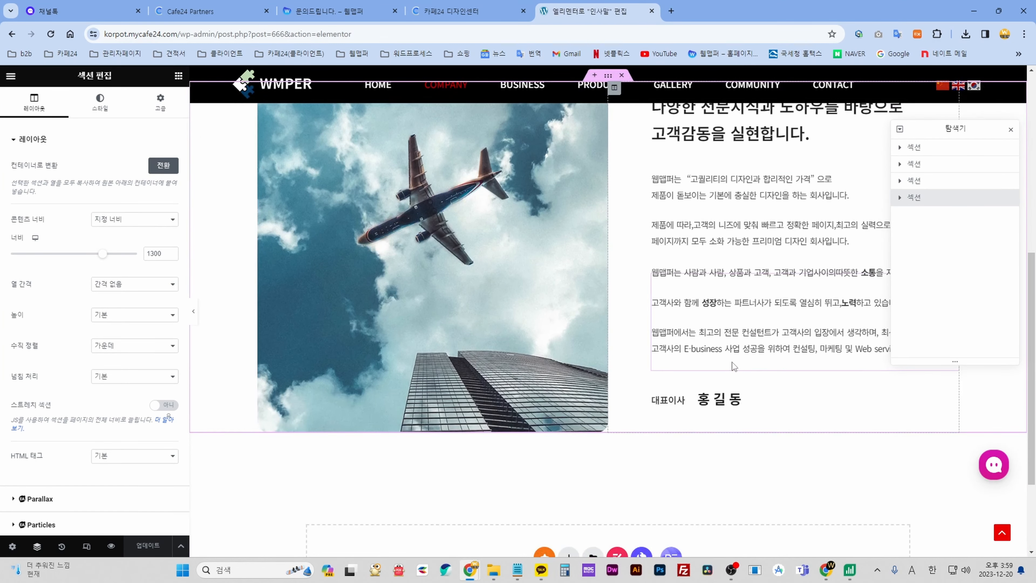
pyautogui.scroll(10, 731, 367)
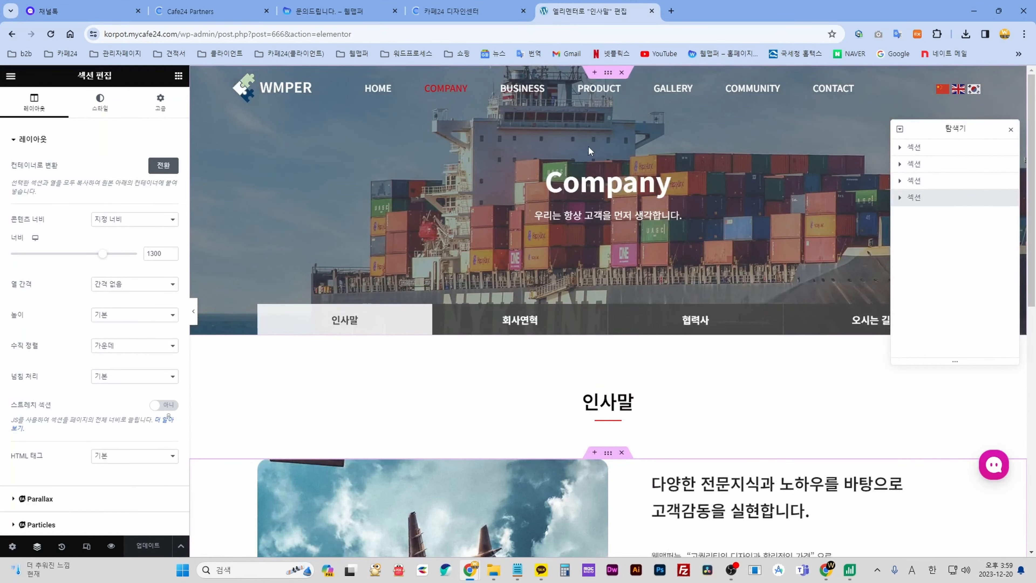
# - Open the image chooser for the background of the Company banner section, keeping the Navigator shown
pyautogui.click(918, 148)
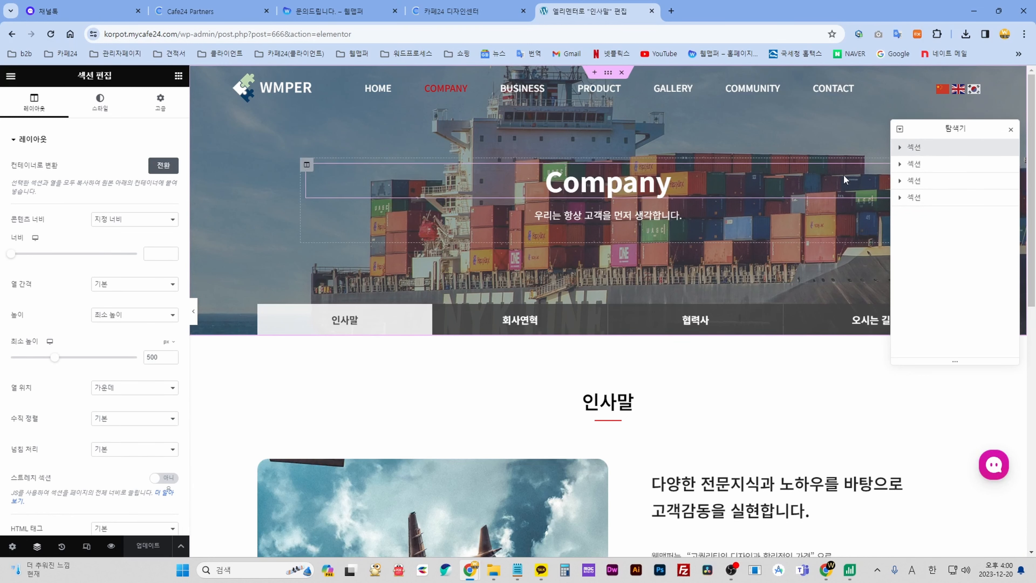
pyautogui.click(1011, 131)
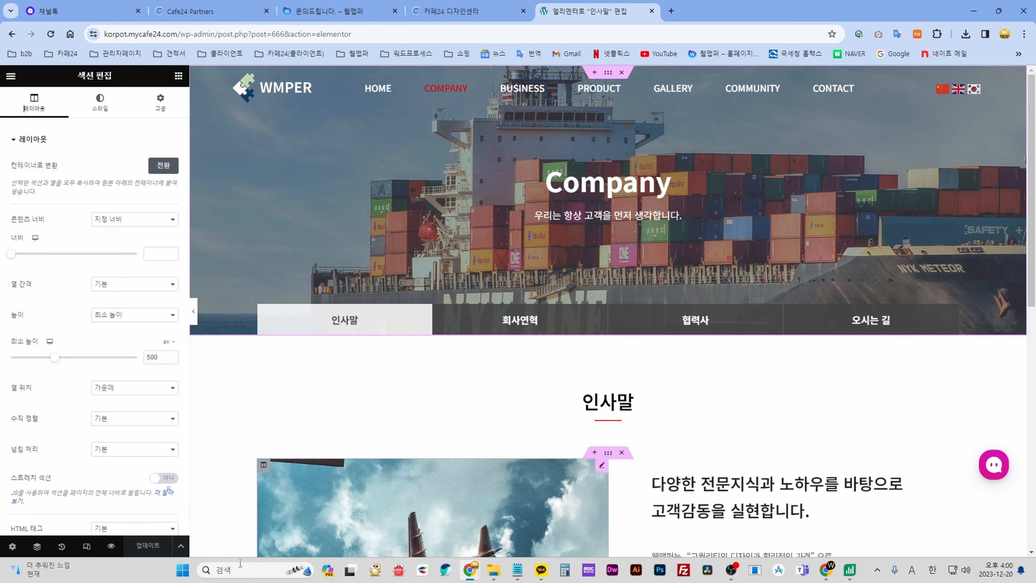
pyautogui.click(36, 549)
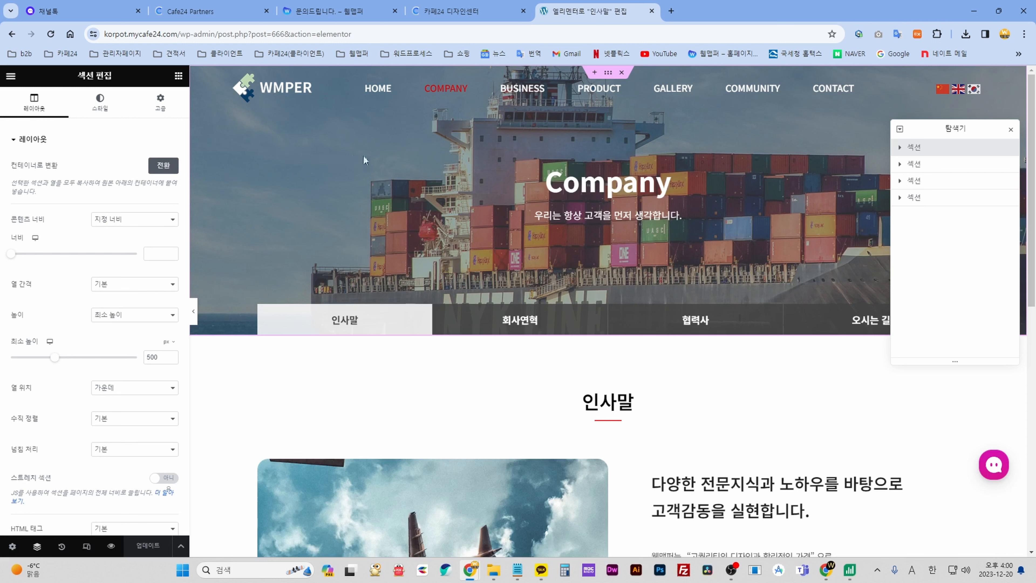
pyautogui.click(101, 105)
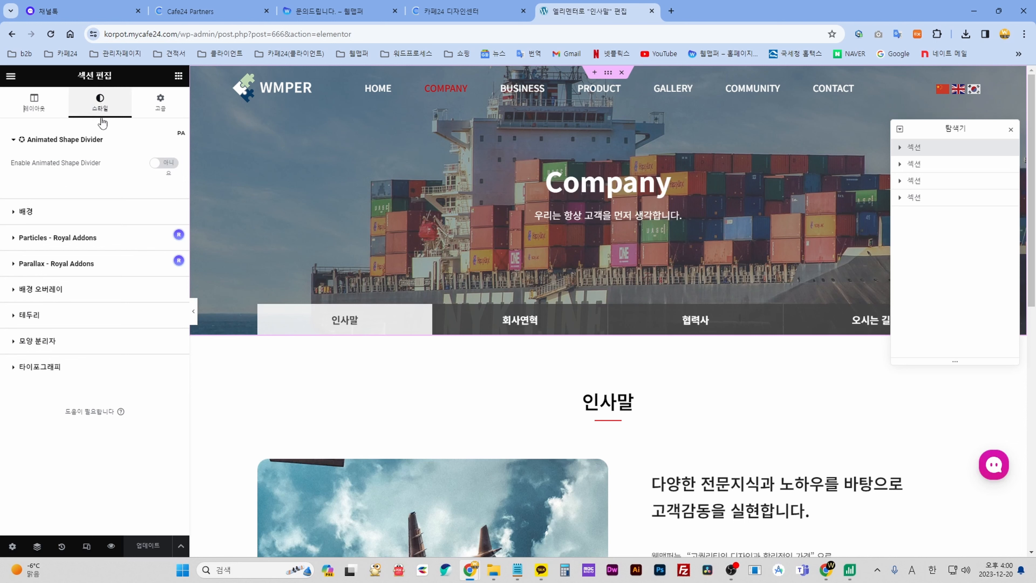
pyautogui.click(27, 212)
pyautogui.scroll(-3, 37, 219)
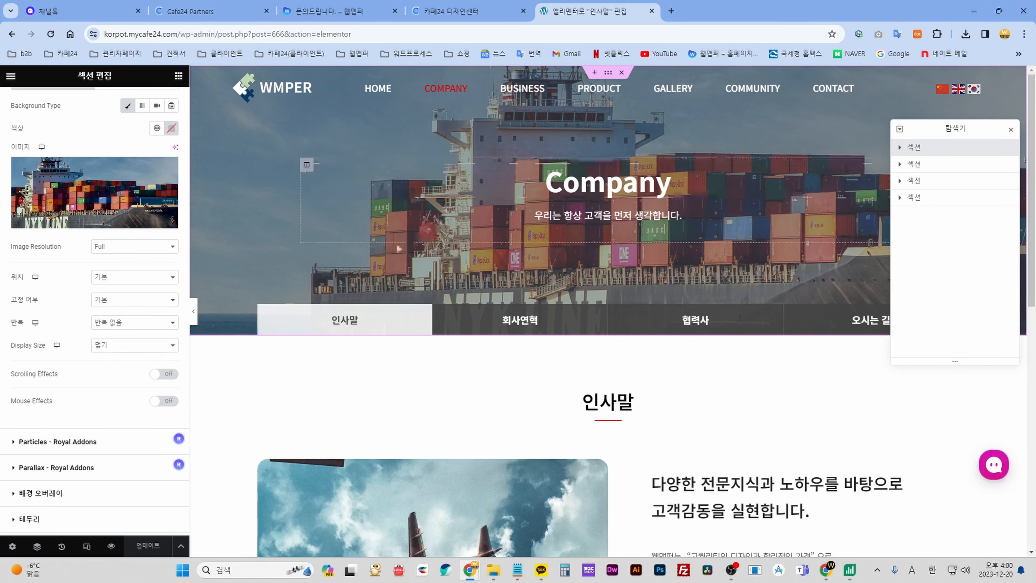
pyautogui.moveTo(82, 189)
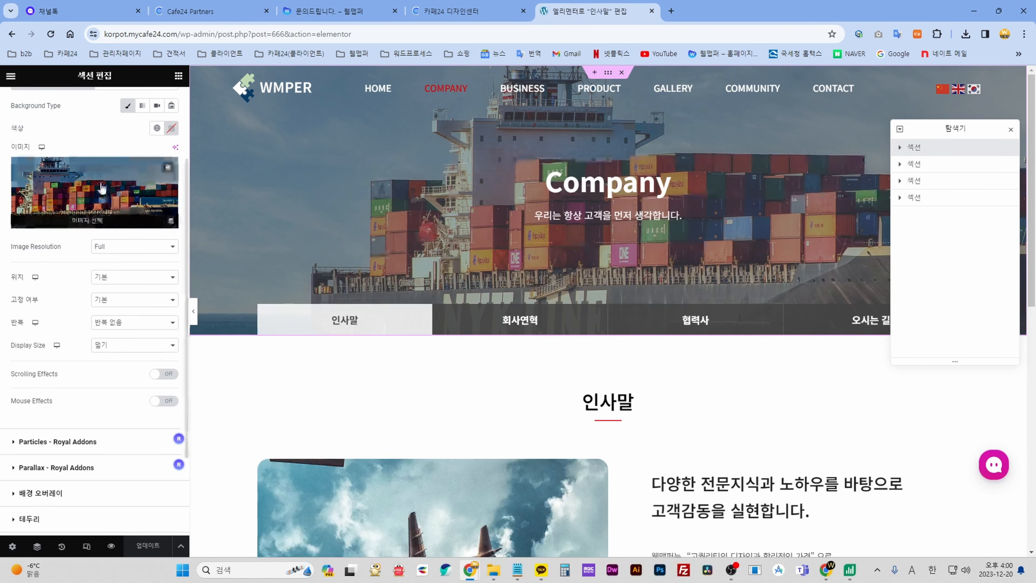
pyautogui.click(85, 189)
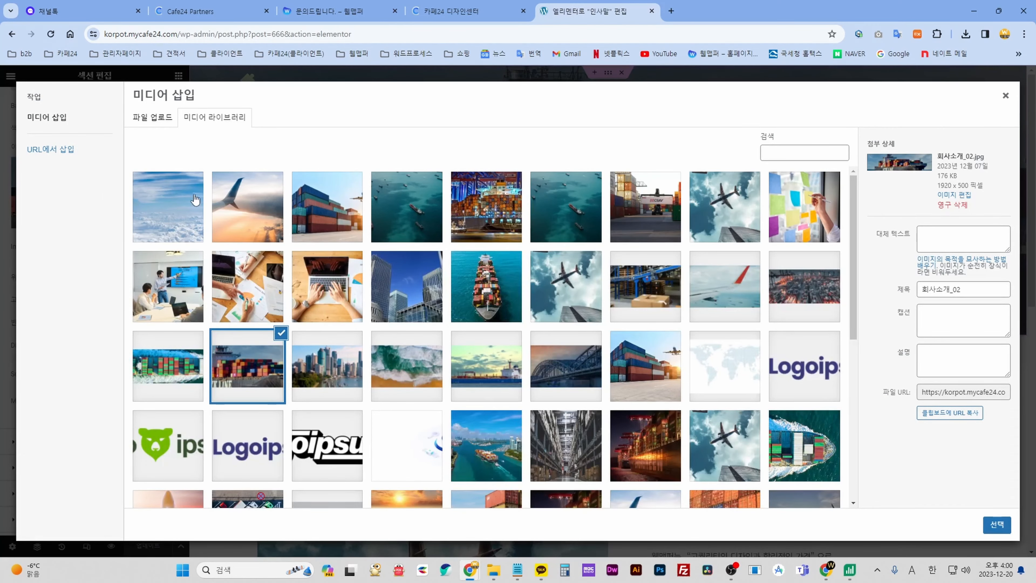
# - Browse the media library, try the skyline image 회사소개_01.jpg, and reselect 회사소개_02.jpg
pyautogui.scroll(-8, 576, 372)
pyautogui.scroll(6, 576, 372)
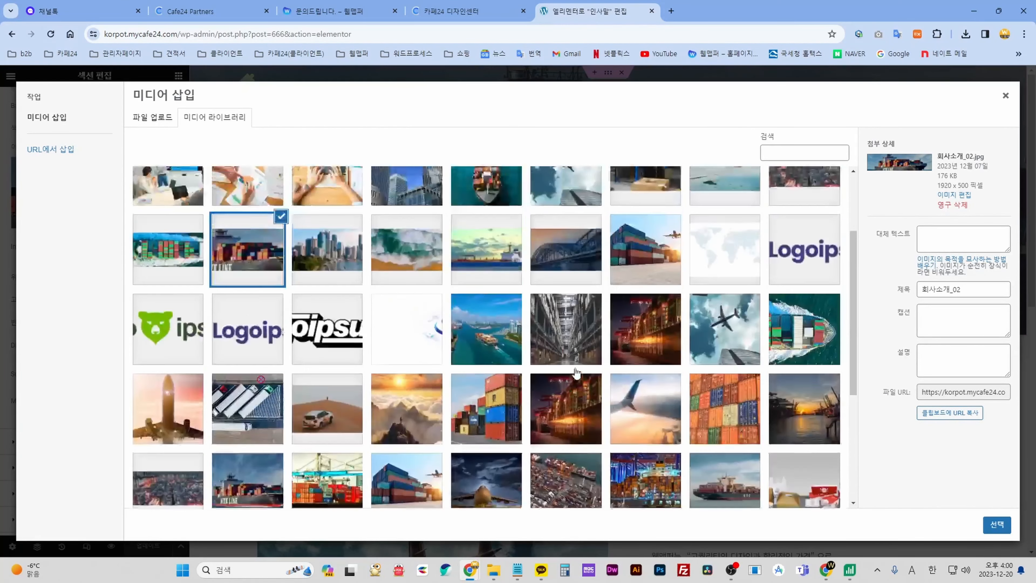
pyautogui.scroll(1, 576, 372)
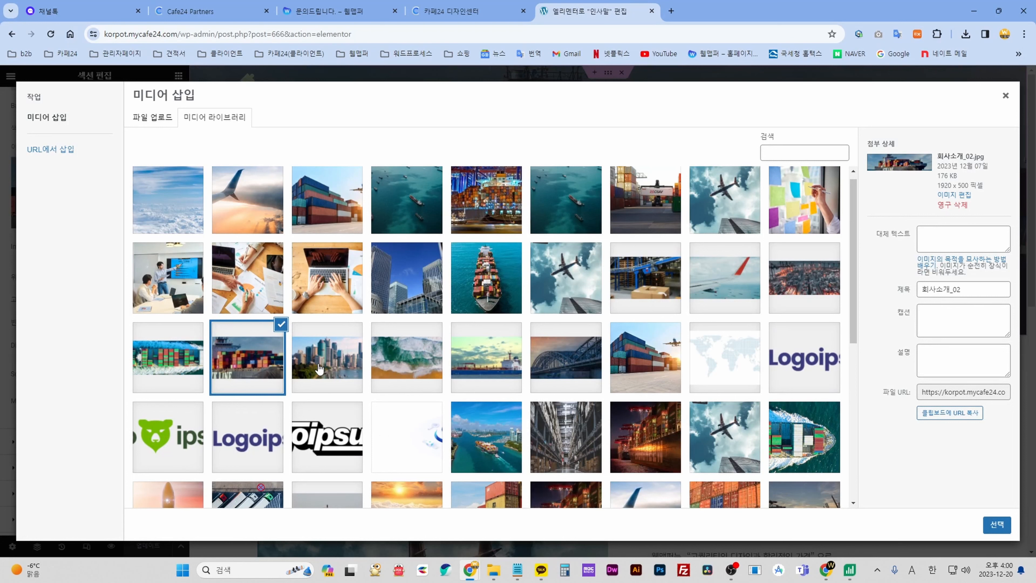
pyautogui.click(332, 366)
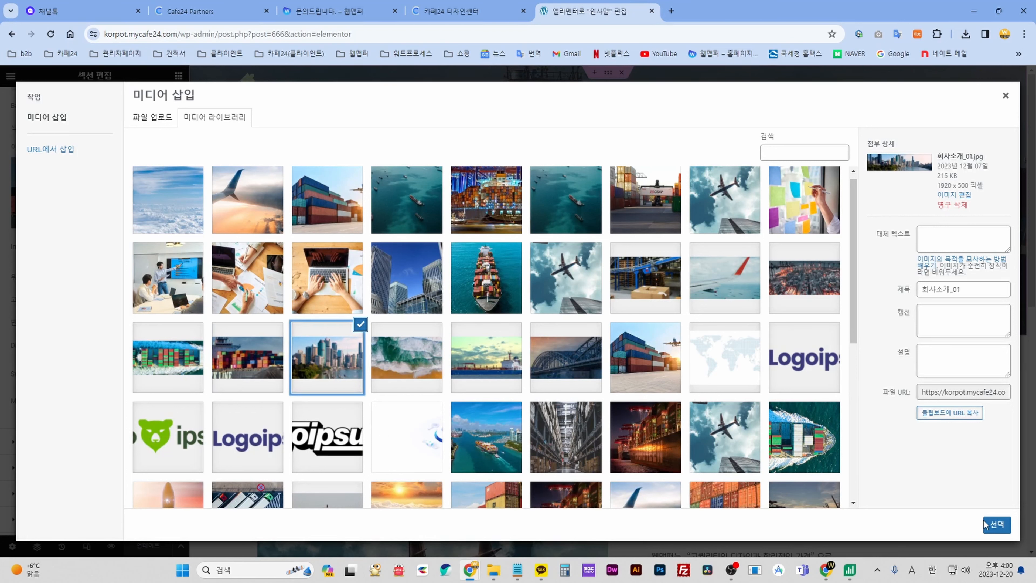
pyautogui.click(255, 372)
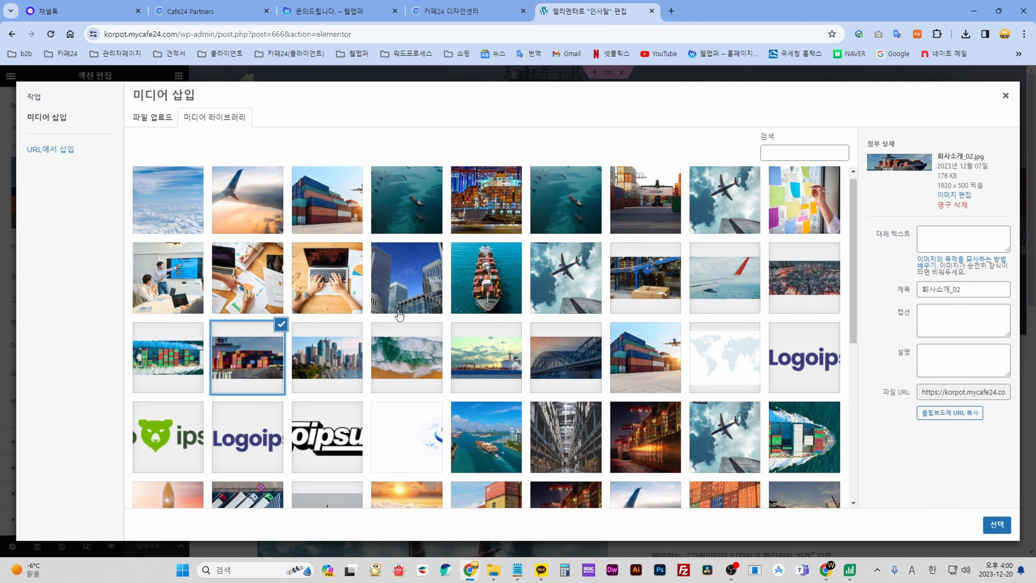
# - Browse drive D: for an image file to upload, and return to the media library without uploading anything
pyautogui.click(141, 118)
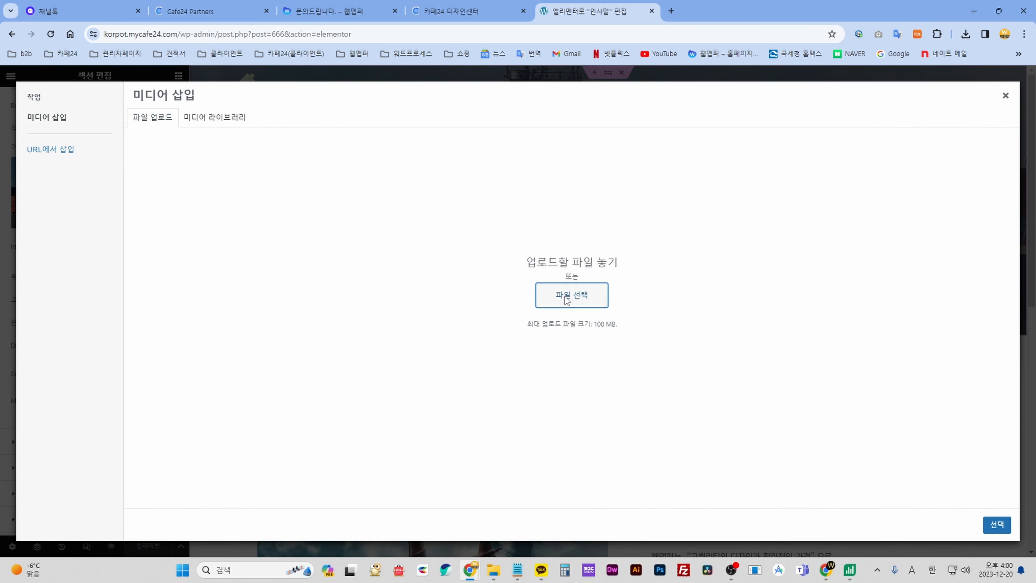
pyautogui.click(557, 298)
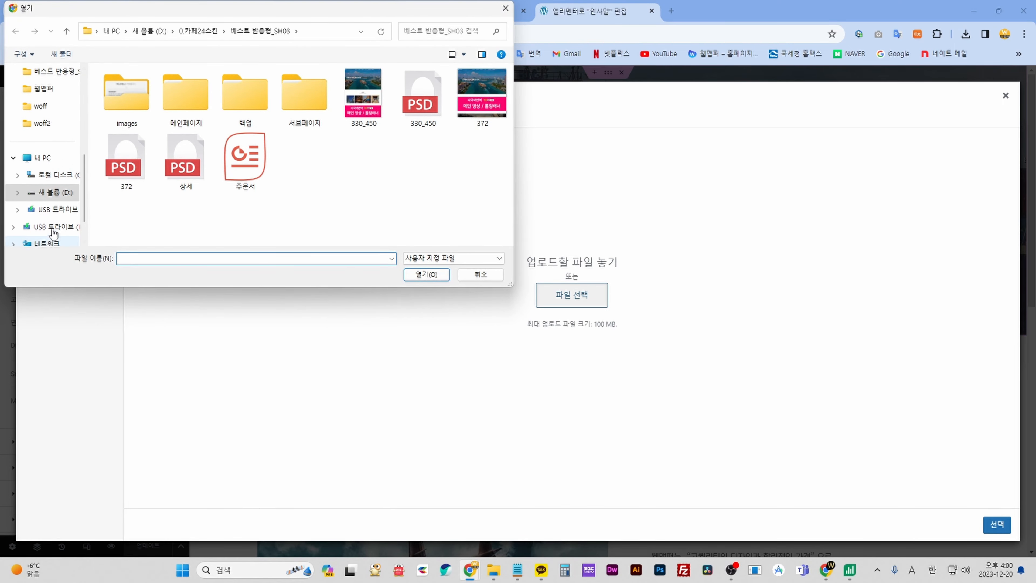
pyautogui.click(54, 195)
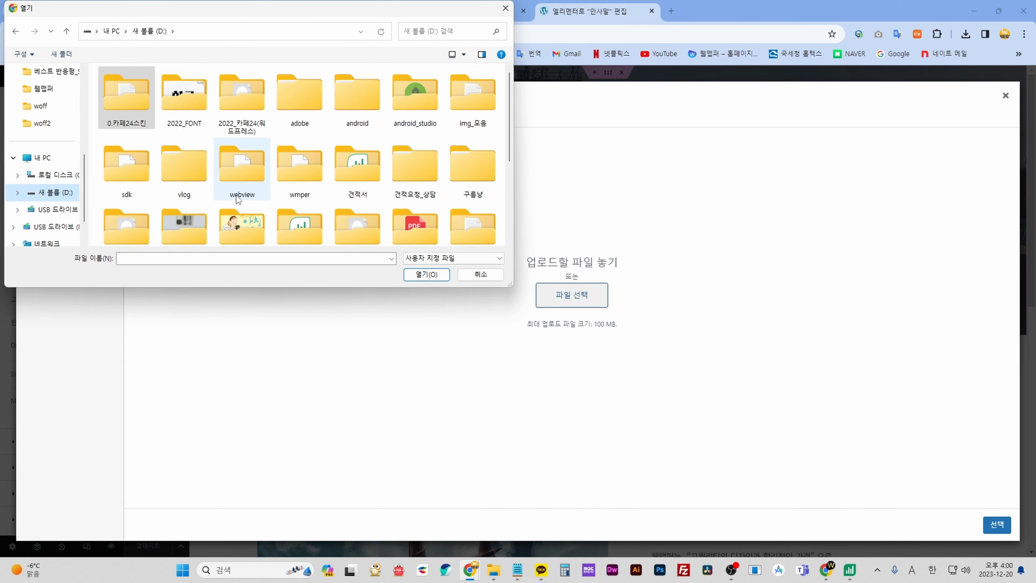
pyautogui.scroll(-3, 236, 195)
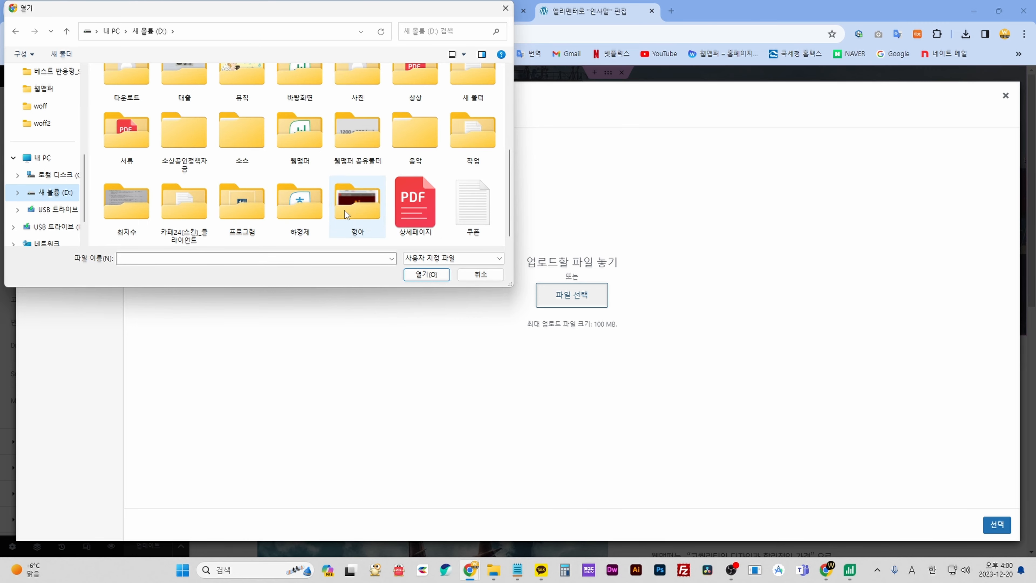
pyautogui.scroll(3, 249, 198)
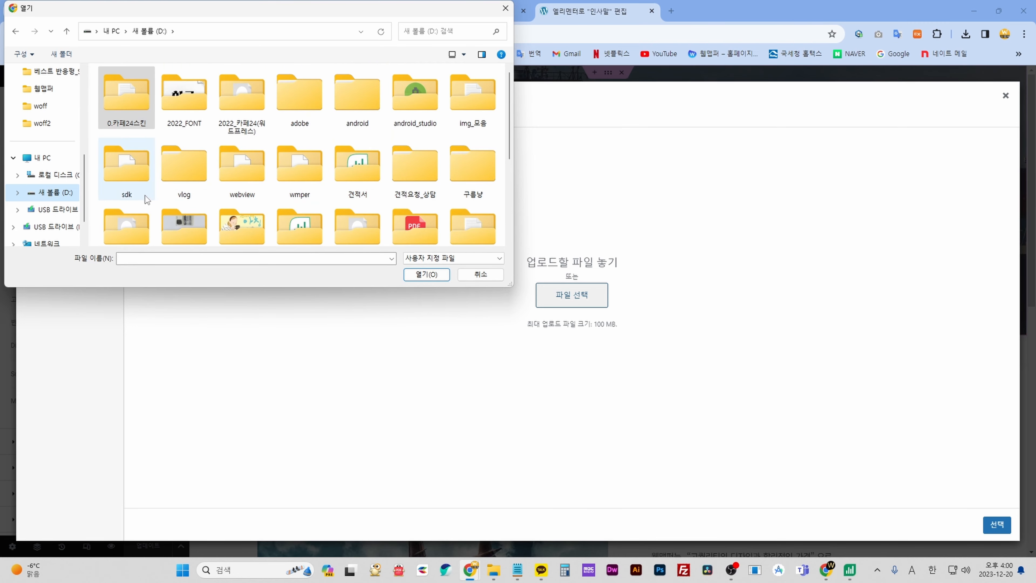
pyautogui.scroll(-1, 218, 190)
pyautogui.click(481, 274)
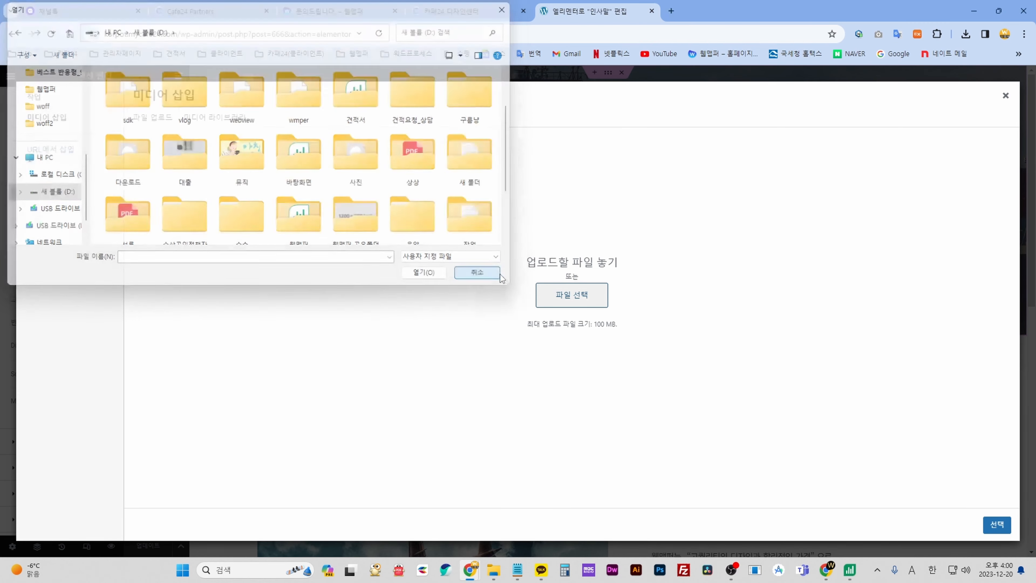
pyautogui.click(196, 119)
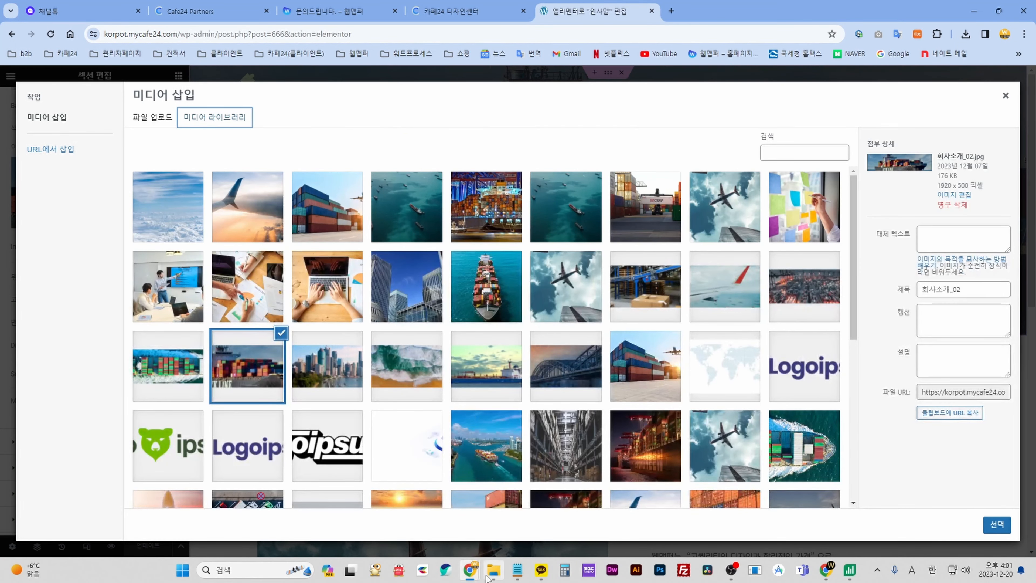
# - Switch to File Explorer, look through the images in the 배송 folder including image 1, and minimize the window
pyautogui.click(493, 570)
pyautogui.moveTo(539, 178); pyautogui.dragTo(418, 214)
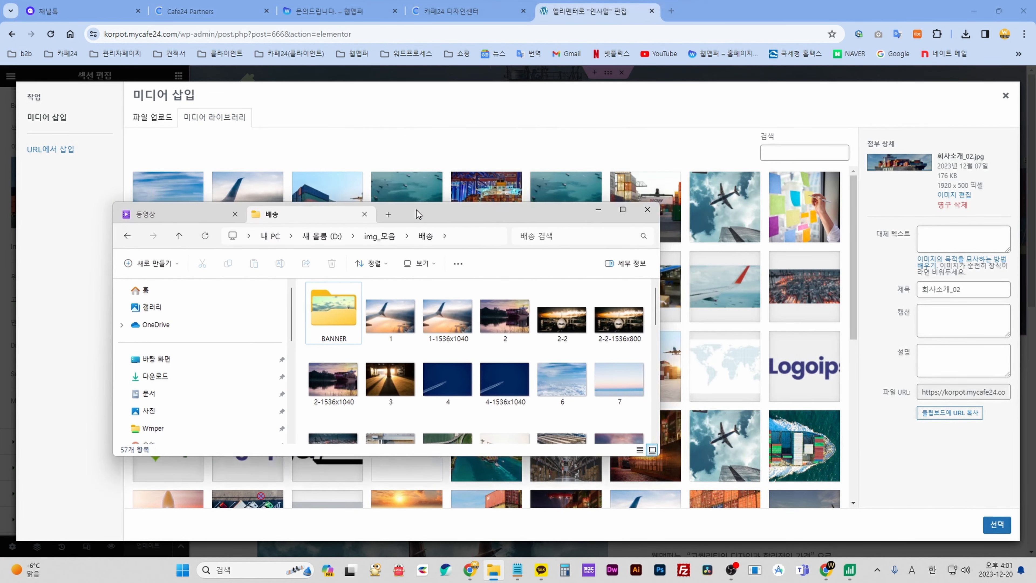
pyautogui.scroll(-2, 570, 362)
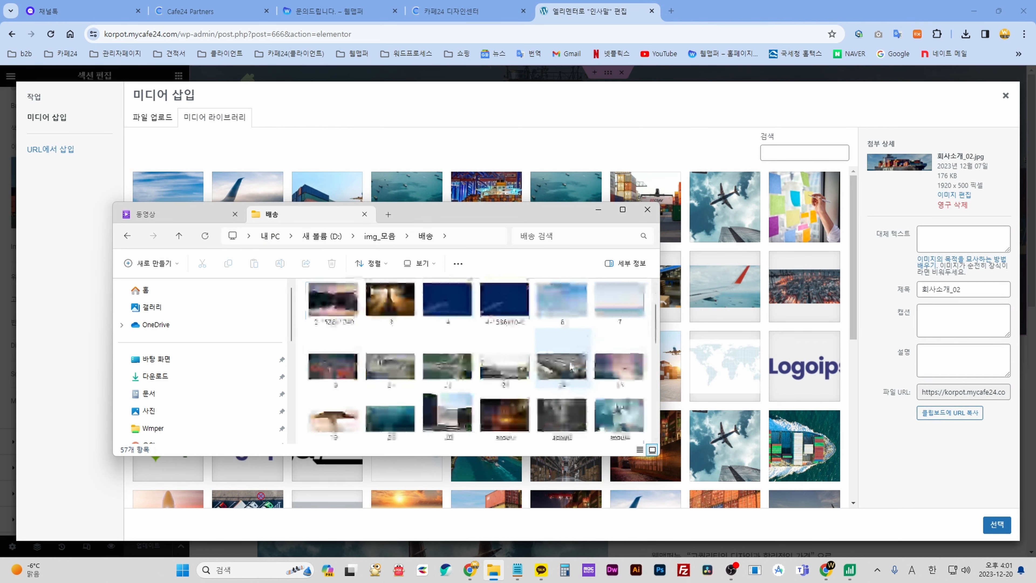
pyautogui.scroll(3, 570, 362)
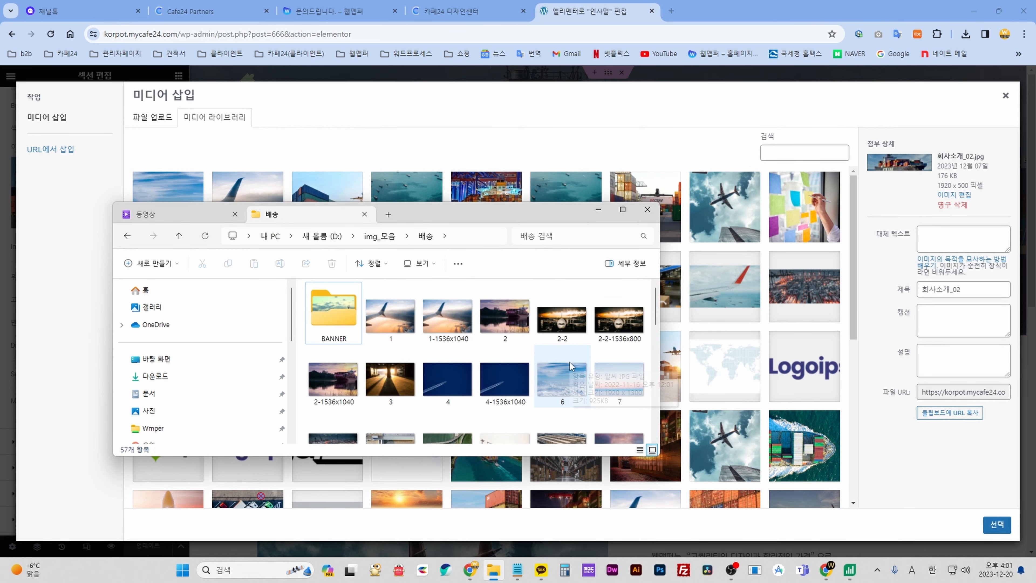
pyautogui.click(393, 326)
pyautogui.moveTo(388, 304); pyautogui.dragTo(367, 326)
pyautogui.click(598, 209)
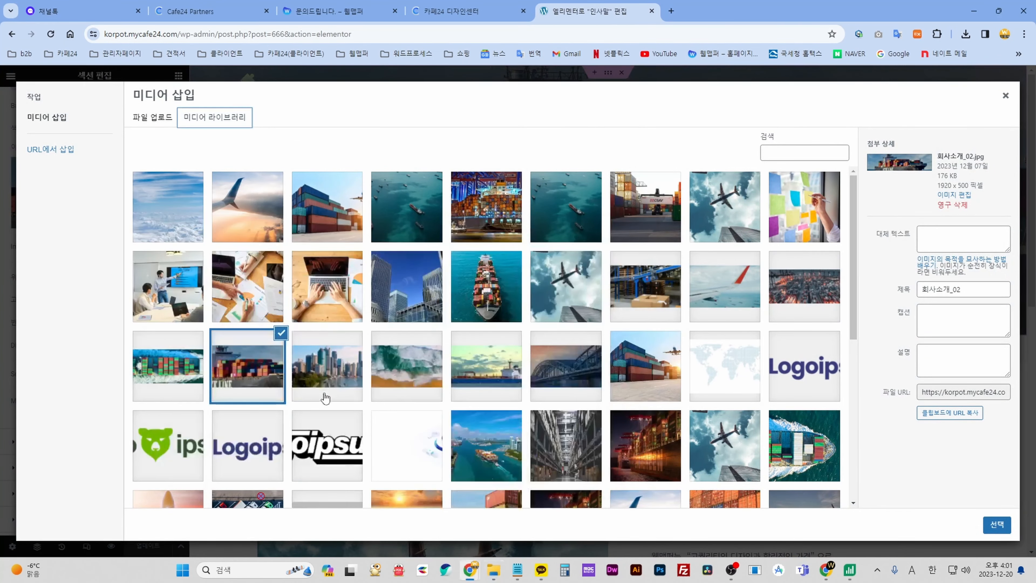
# - Replace the banner section's background with the skyline image 회사소개_01.jpg and update the page
pyautogui.click(326, 370)
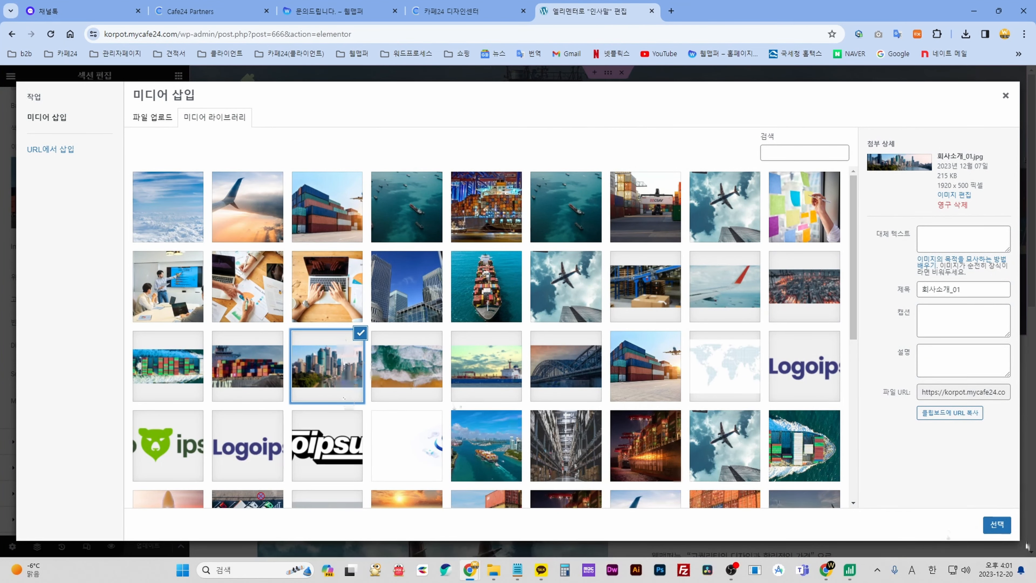
pyautogui.click(998, 525)
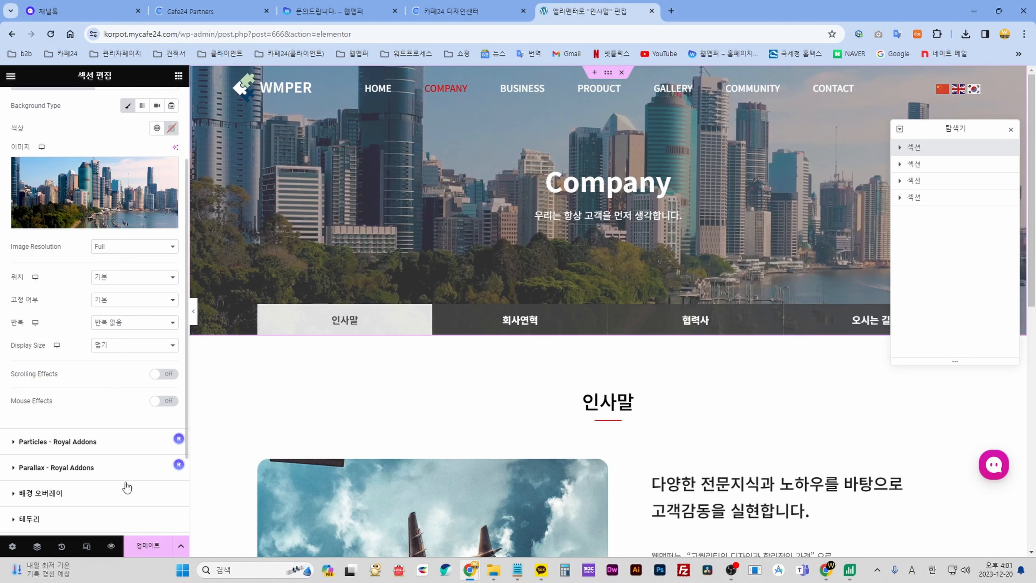
pyautogui.click(145, 547)
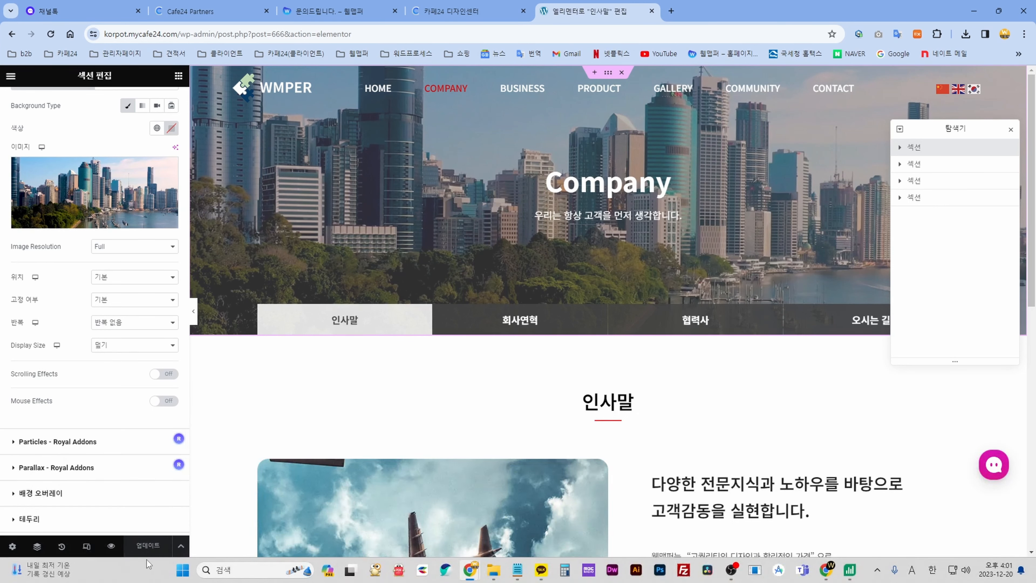
# - Preview the updated 인사말 page in a new tab and return to the Elementor editor
pyautogui.click(111, 547)
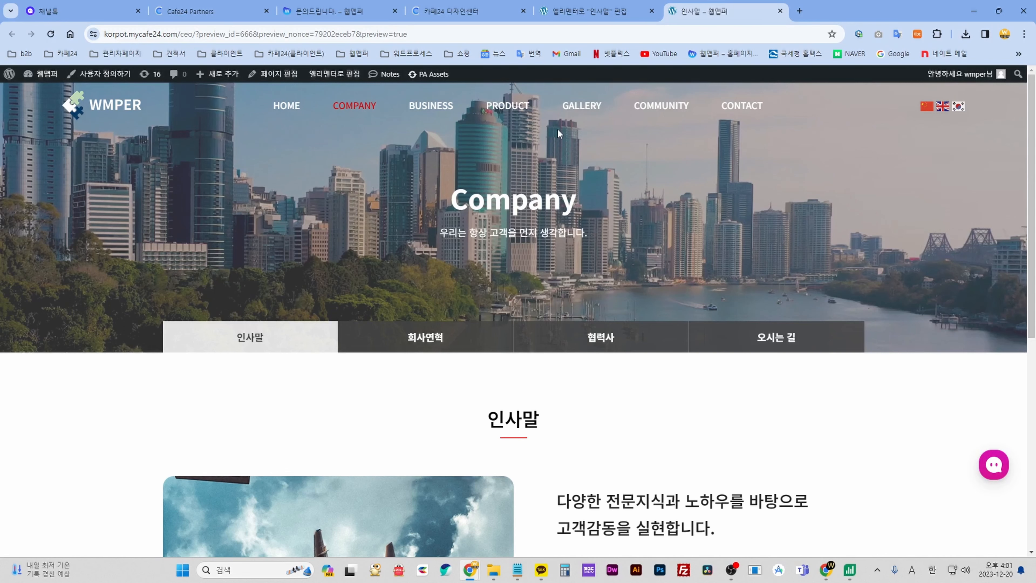
pyautogui.click(593, 12)
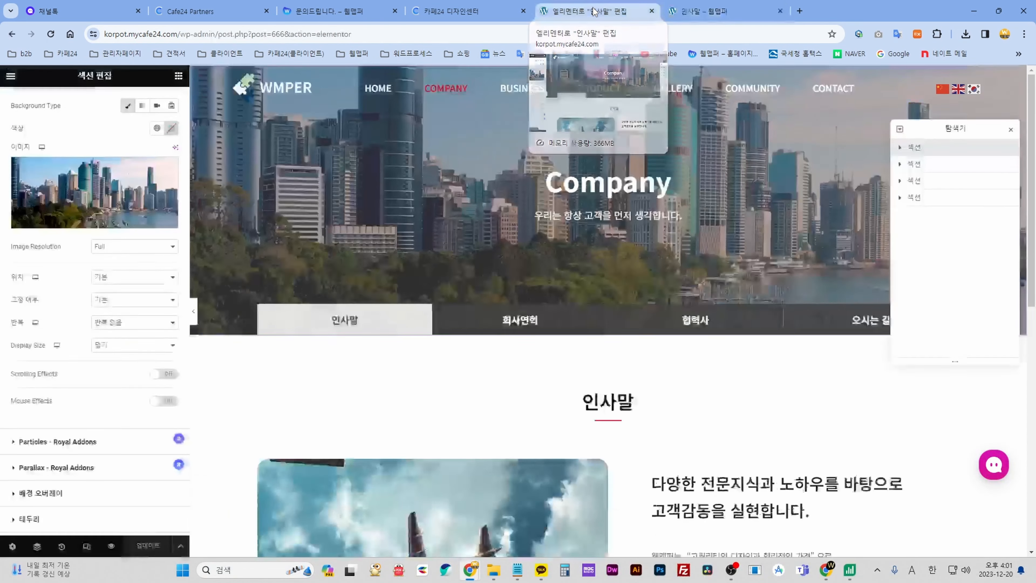
# - Replace the banner section's background image with the container-ship picture 회사소개_02.jpg from the media library
pyautogui.click(55, 174)
pyautogui.click(228, 379)
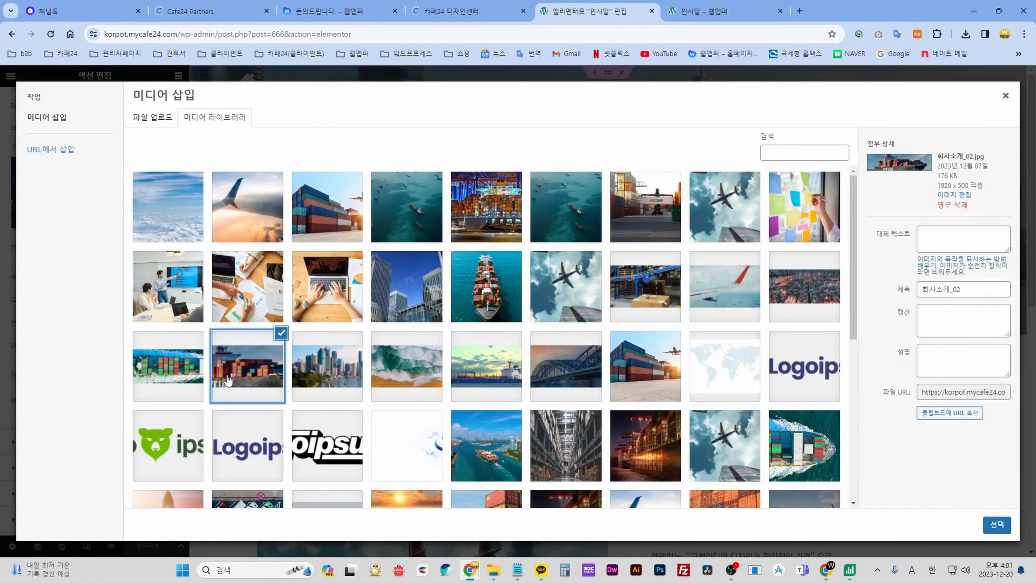
pyautogui.click(1002, 527)
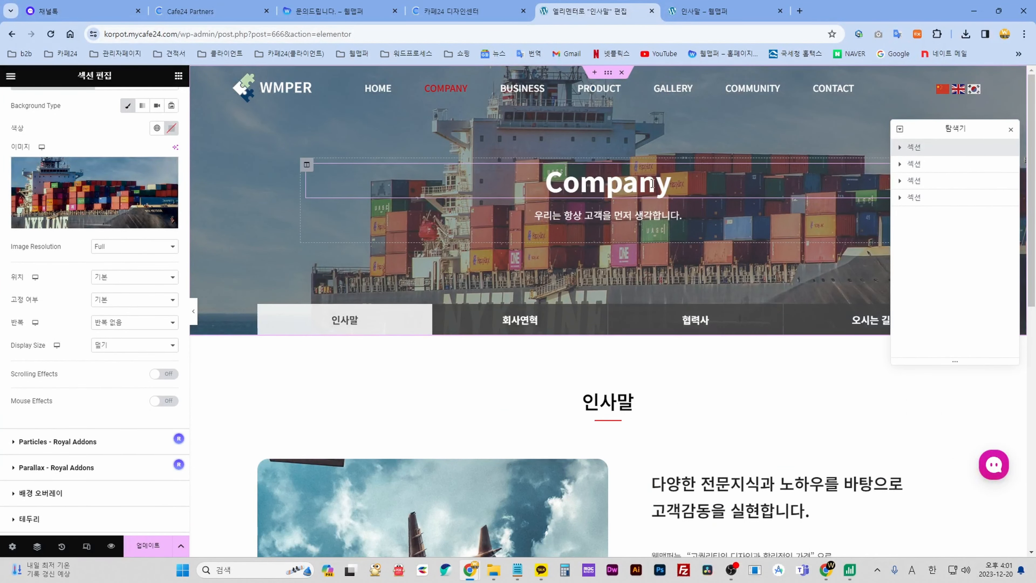
# - Open the banner's Company heading and the subtitle below it for editing, selecting the text of each
pyautogui.click(752, 186)
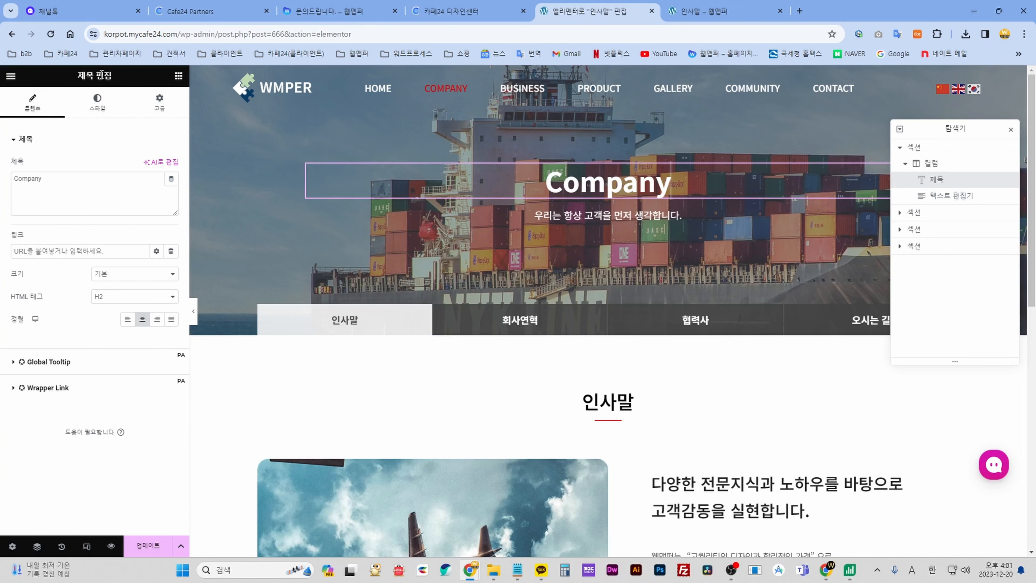
pyautogui.moveTo(63, 177); pyautogui.dragTo(2, 182)
pyautogui.click(69, 183)
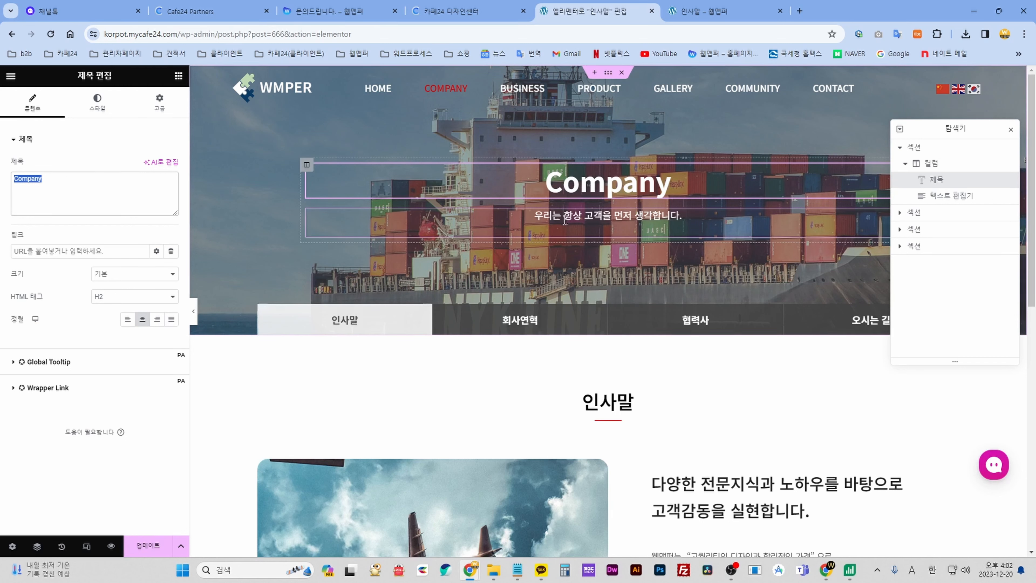
pyautogui.click(623, 219)
pyautogui.moveTo(25, 243); pyautogui.dragTo(165, 241)
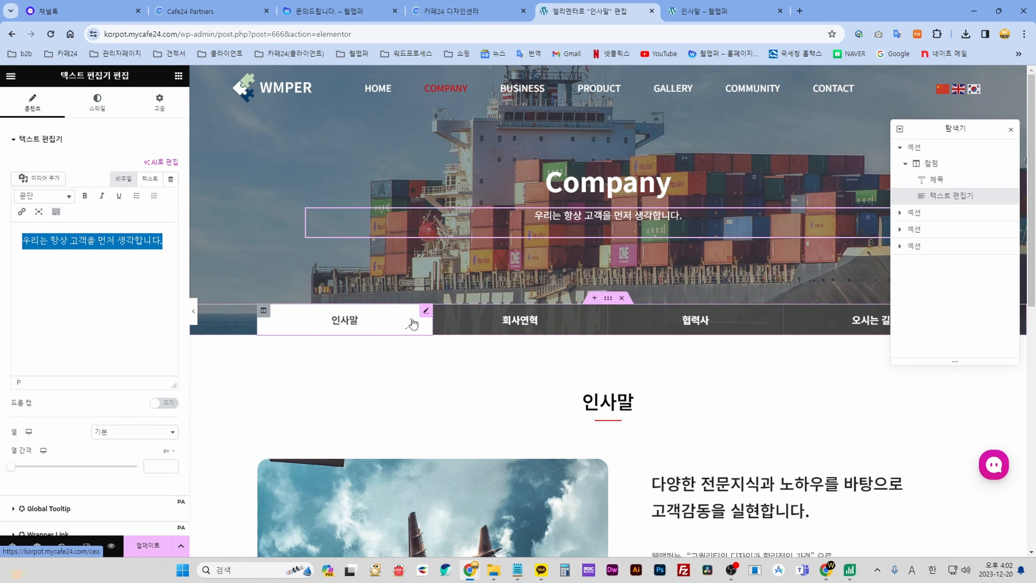
# - Open the 인사말, 회사연혁, 협력사 and 오시는 길 banner menu buttons one after another to review their labels and links
pyautogui.click(424, 315)
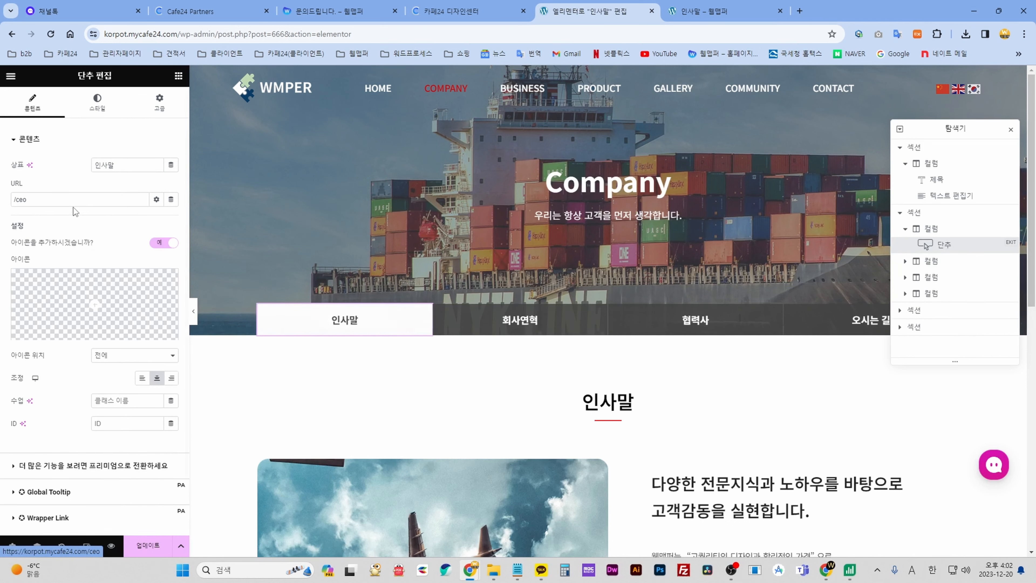
pyautogui.doubleClick(126, 163)
pyautogui.click(519, 320)
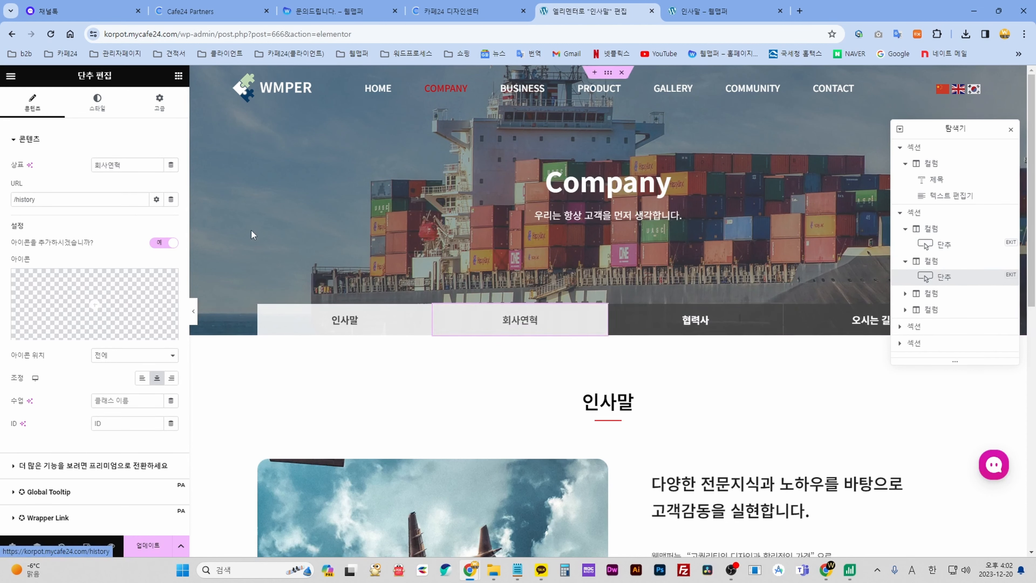
pyautogui.click(695, 320)
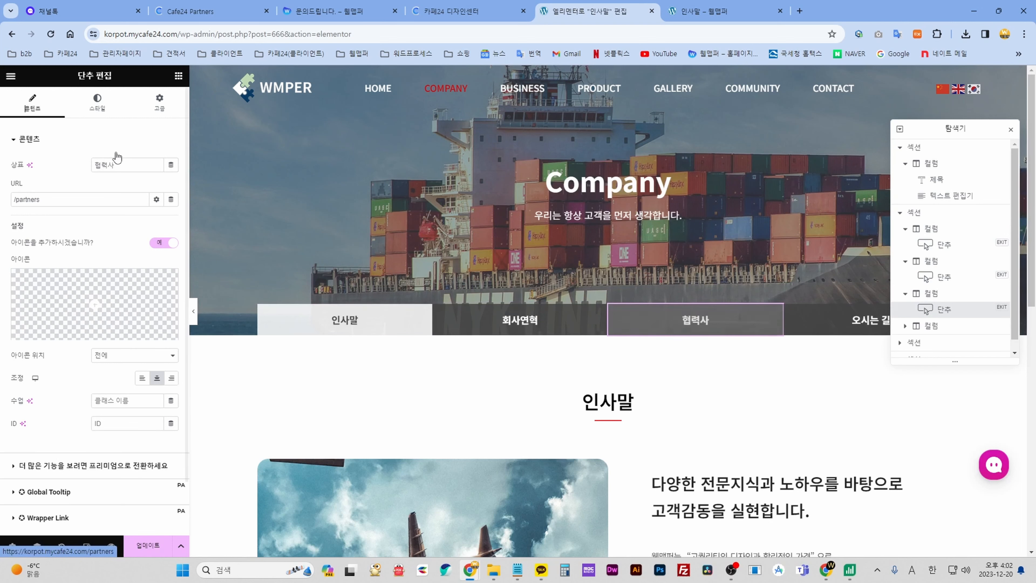
pyautogui.doubleClick(117, 164)
pyautogui.click(836, 320)
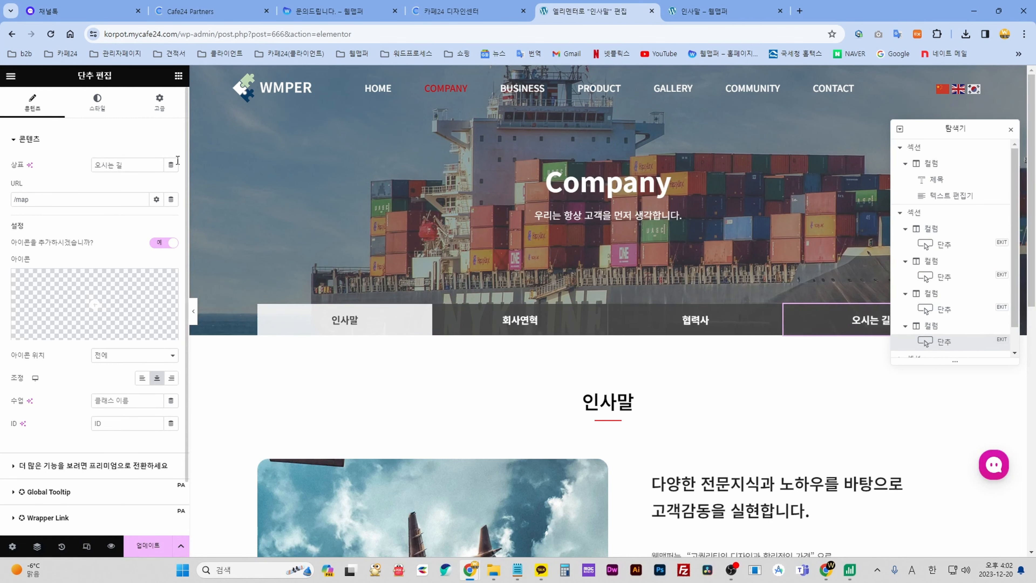
# - Move the navigator clear of the banner menu, try deleting only the 협력사 button, and undo the deletion
pyautogui.moveTo(993, 131); pyautogui.dragTo(984, 382)
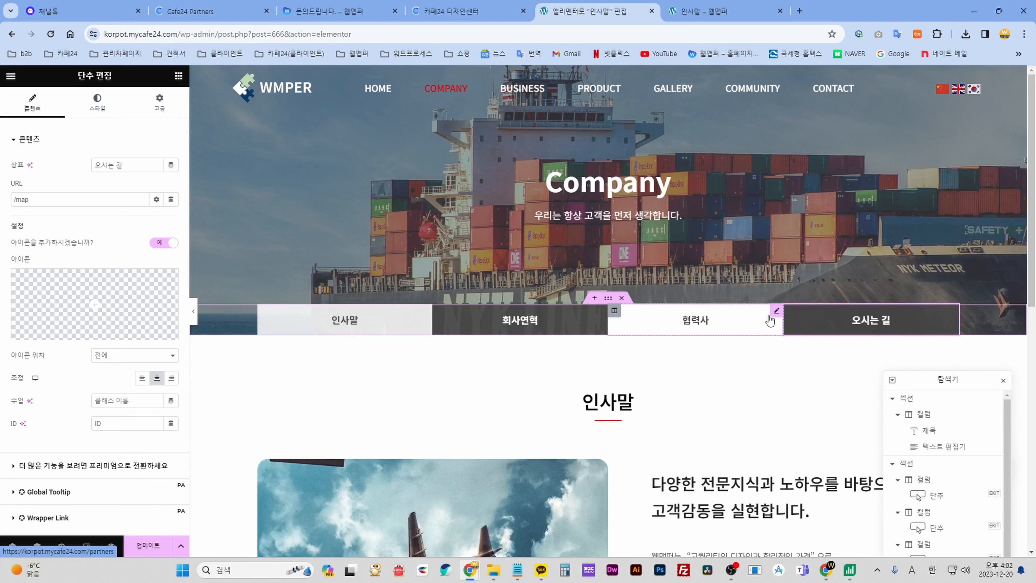
pyautogui.rightClick(778, 314)
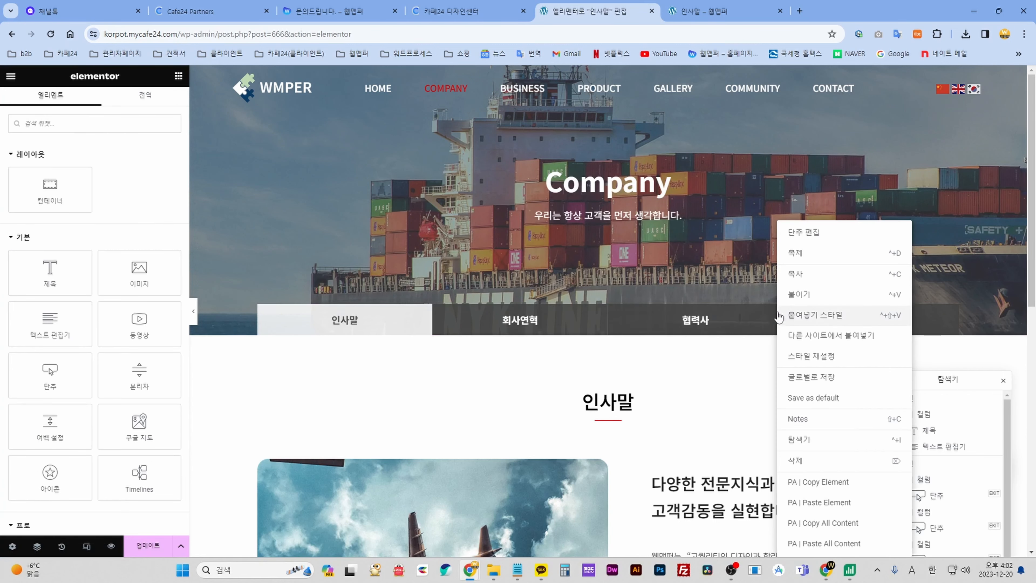
pyautogui.click(798, 461)
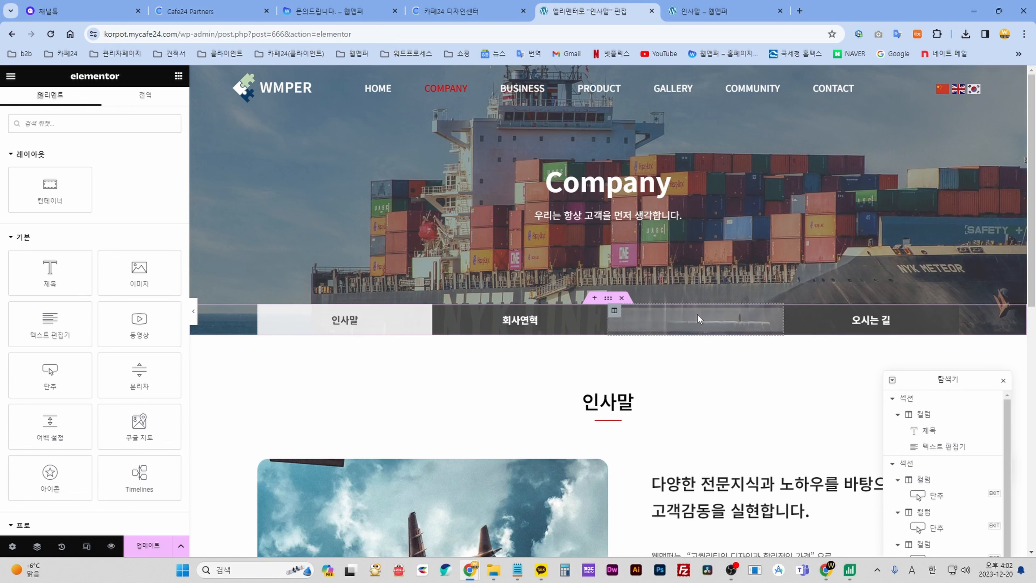
pyautogui.hotkey('ctrl', 'z')
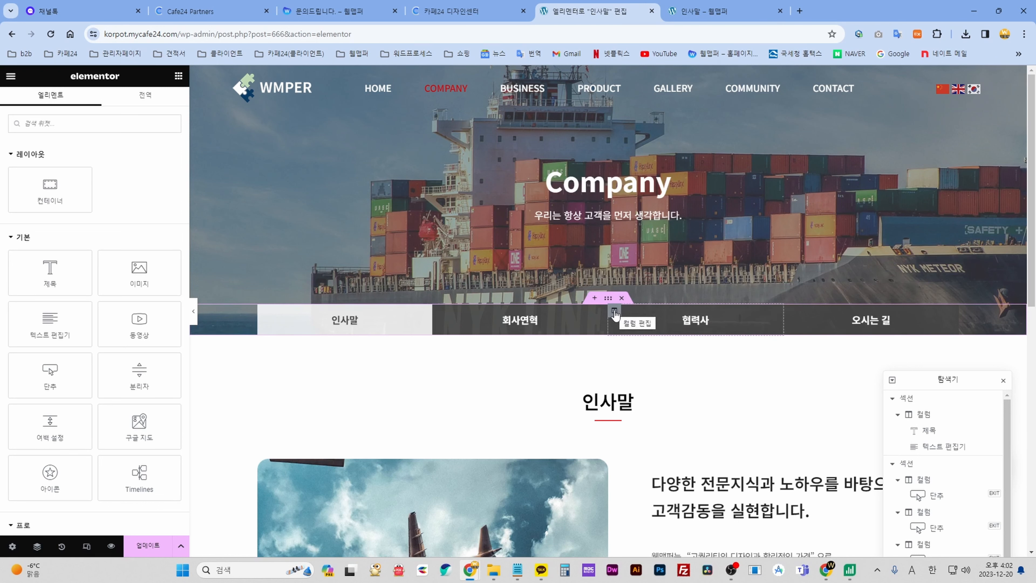
# - Delete the whole 협력사 column from the banner menu and check the page in the tablet and mobile layouts
pyautogui.rightClick(614, 312)
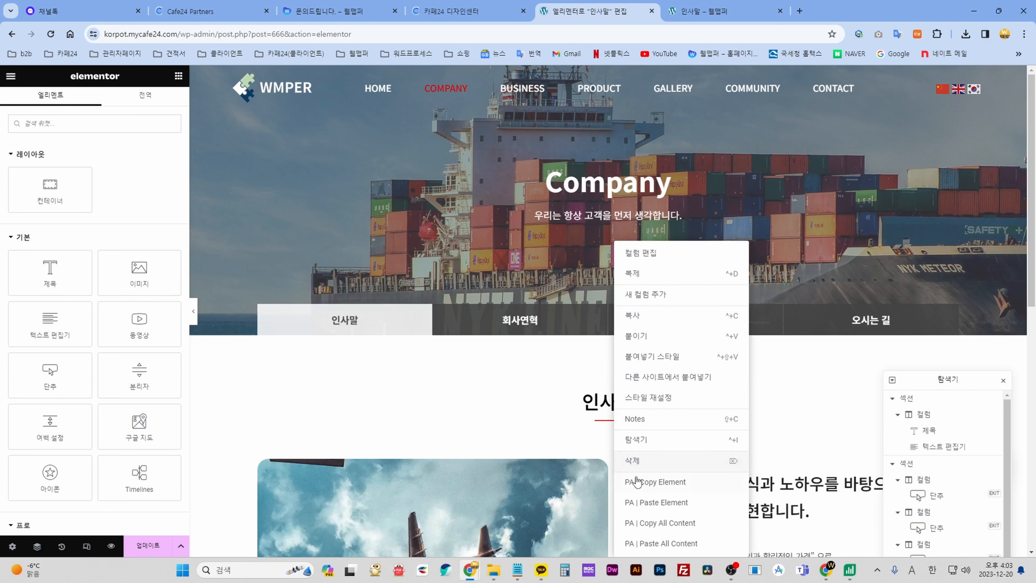
pyautogui.click(637, 461)
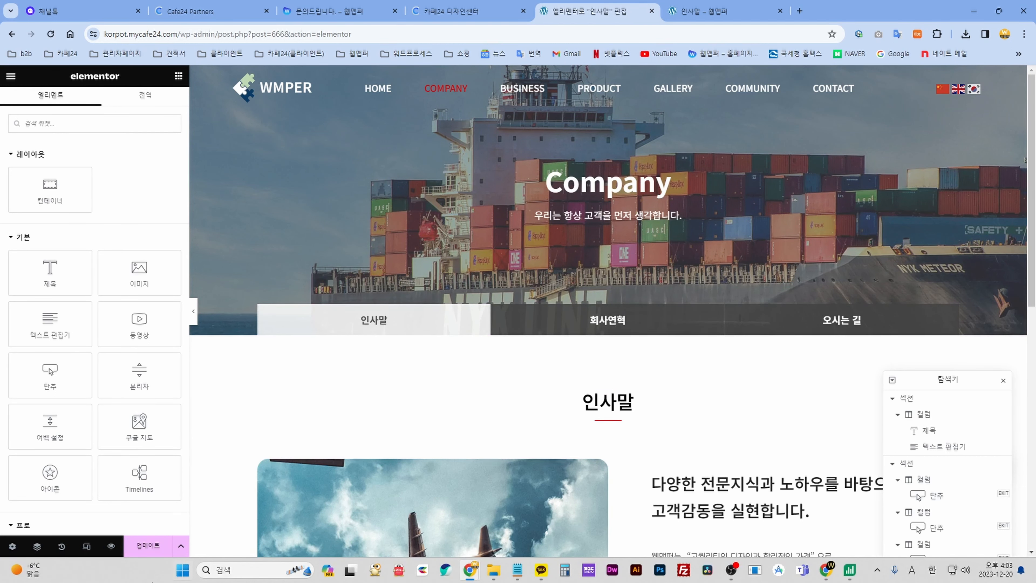
pyautogui.click(86, 547)
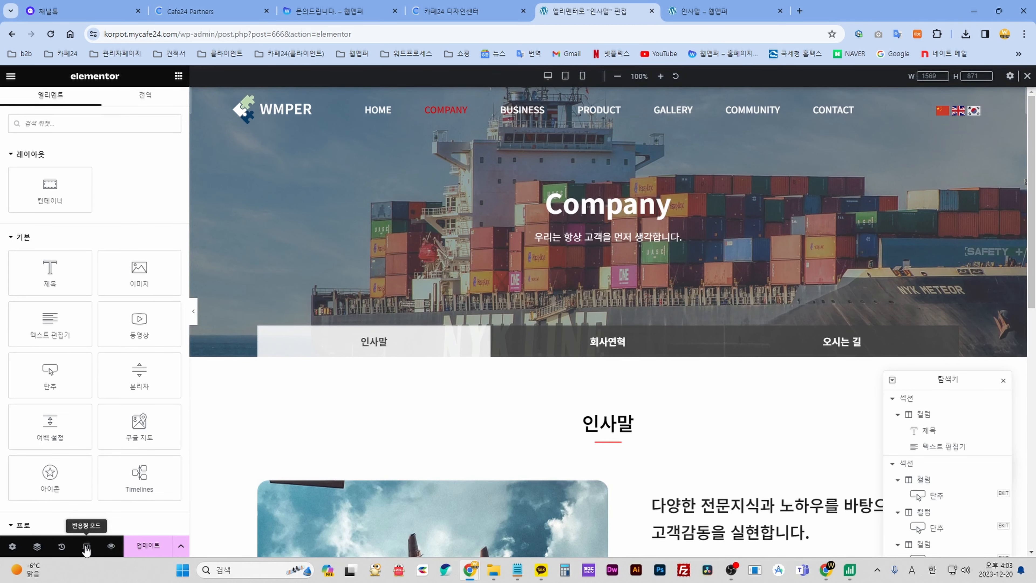
pyautogui.click(565, 78)
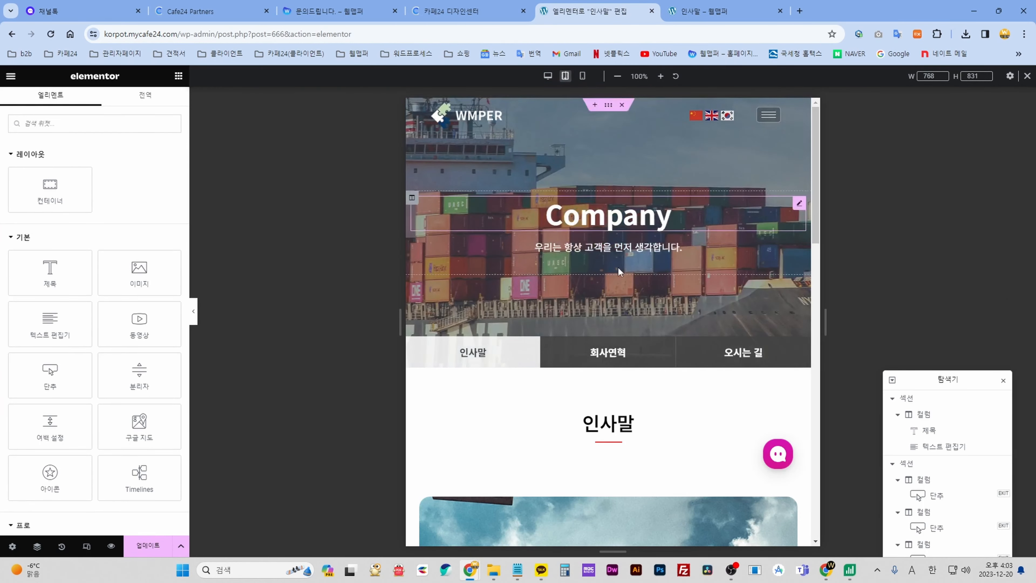
pyautogui.click(582, 76)
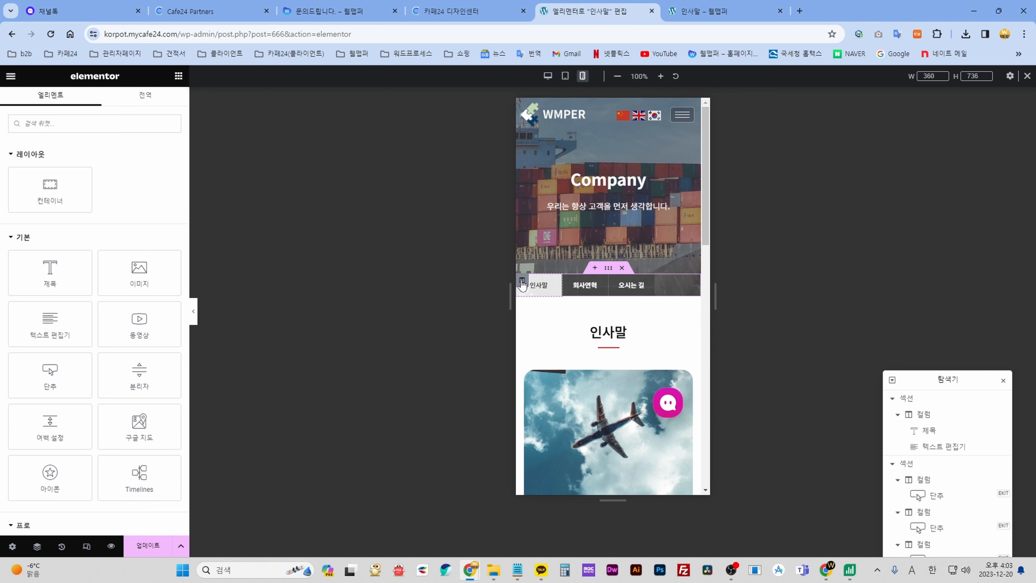
# - Set the mobile column width of the 인사말, 회사연혁 and 오시는 길 menu columns to 33.3% each
pyautogui.click(522, 281)
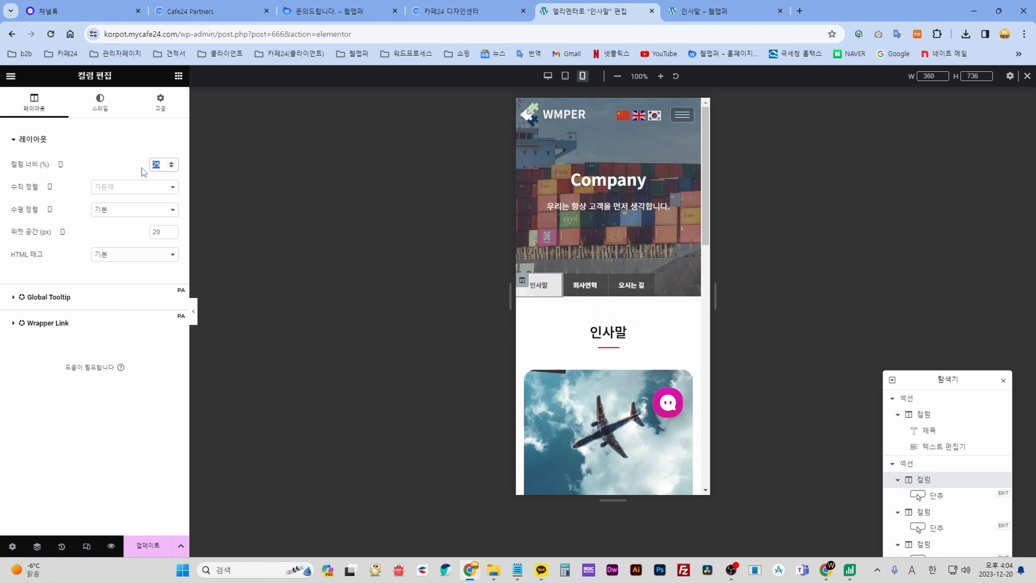
pyautogui.write('33.3')
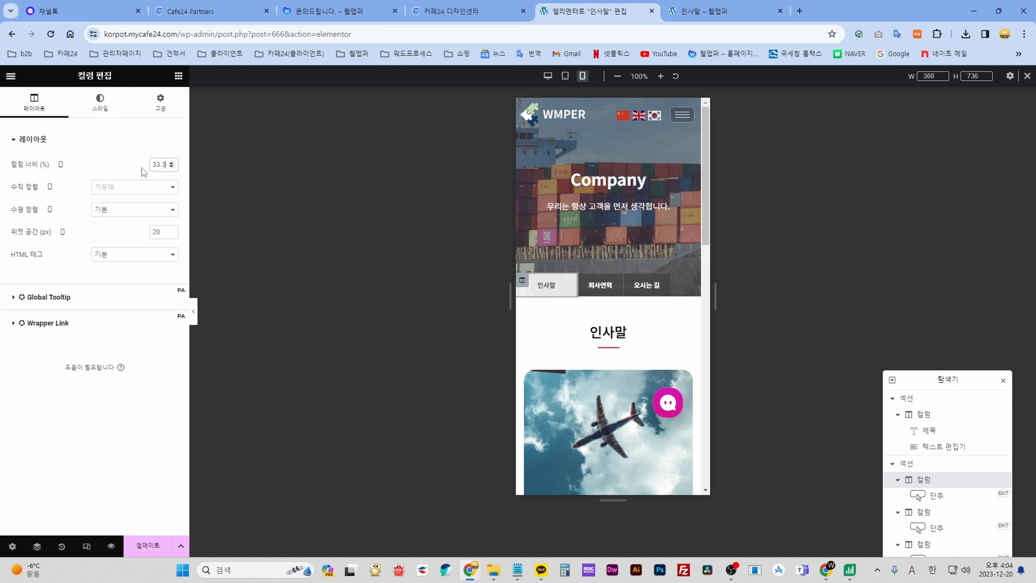
pyautogui.click(583, 280)
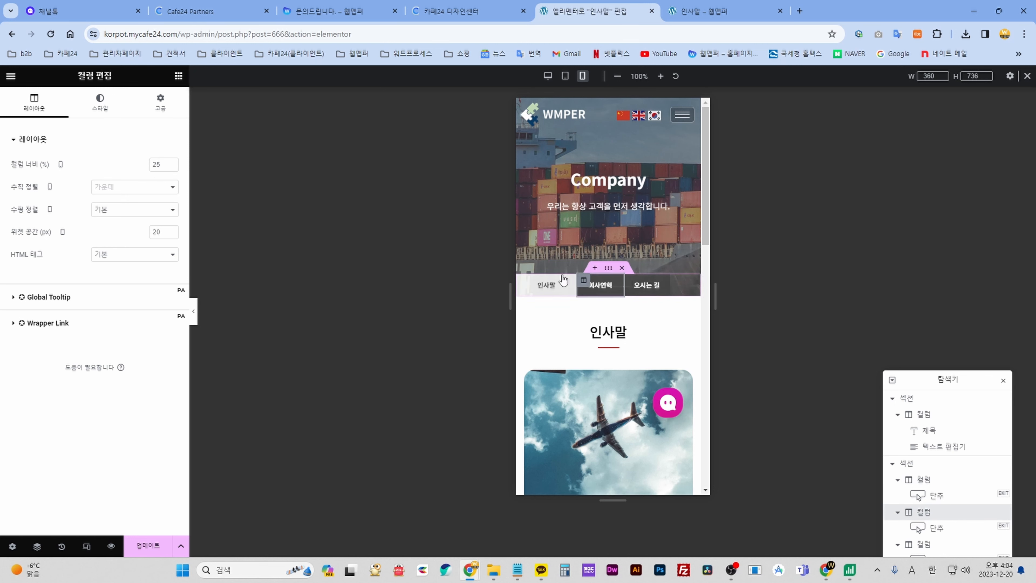
pyautogui.doubleClick(161, 164)
pyautogui.write('33.3')
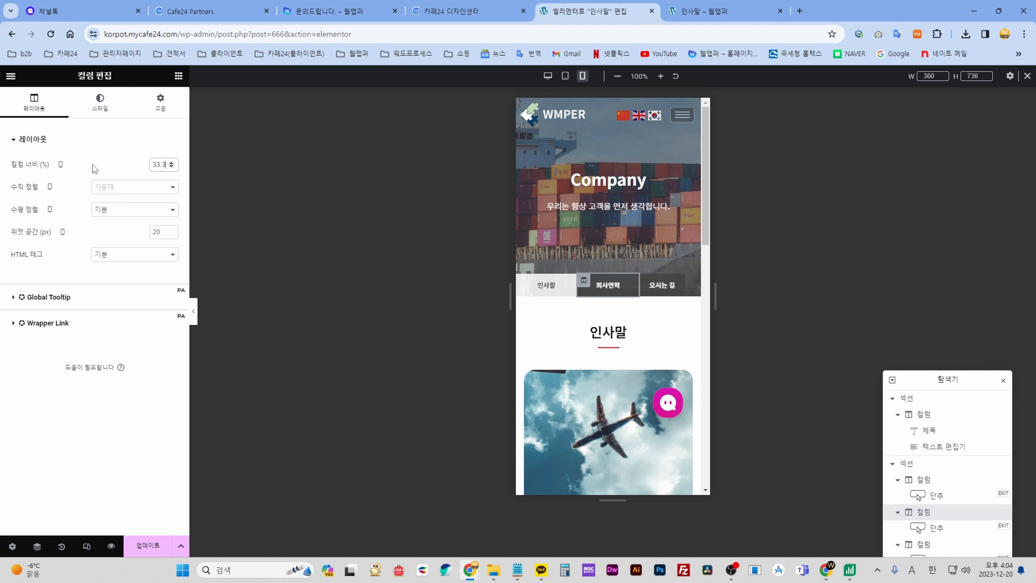
pyautogui.click(661, 286)
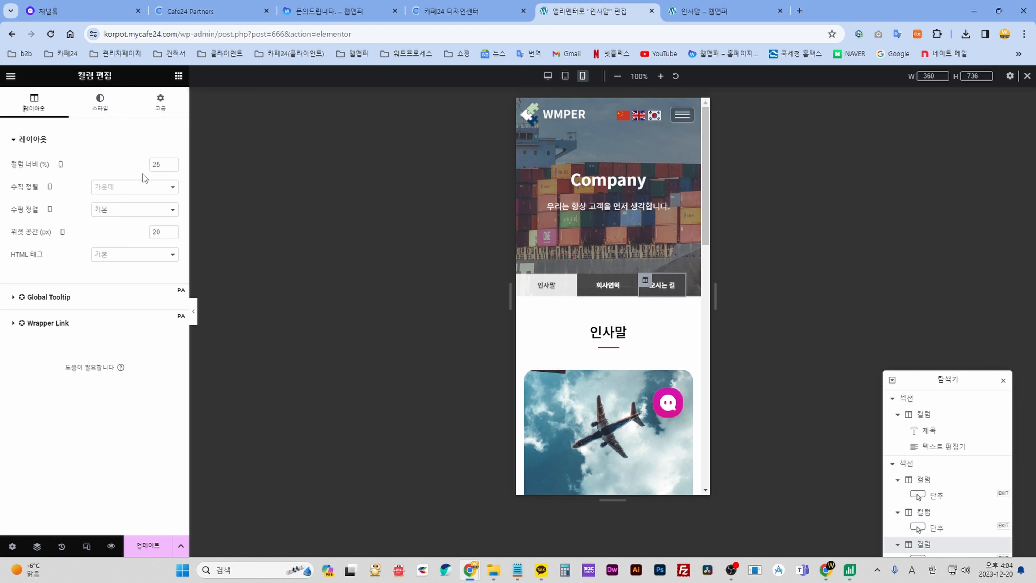
pyautogui.doubleClick(164, 165)
pyautogui.write('33.3')
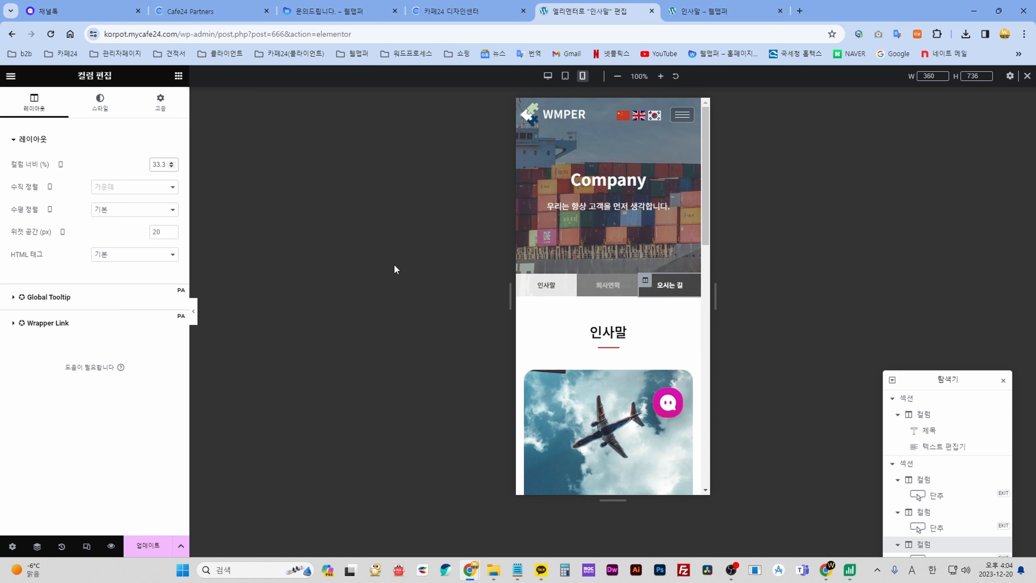
# - Undo the mobile column width changes and the 협력사 column deletion, and return to the desktop layout
pyautogui.click(552, 316)
pyautogui.hotkey('ctrl', 'z')
pyautogui.hotkey('ctrl', 'z')
pyautogui.hotkey('ctrl', 'z')
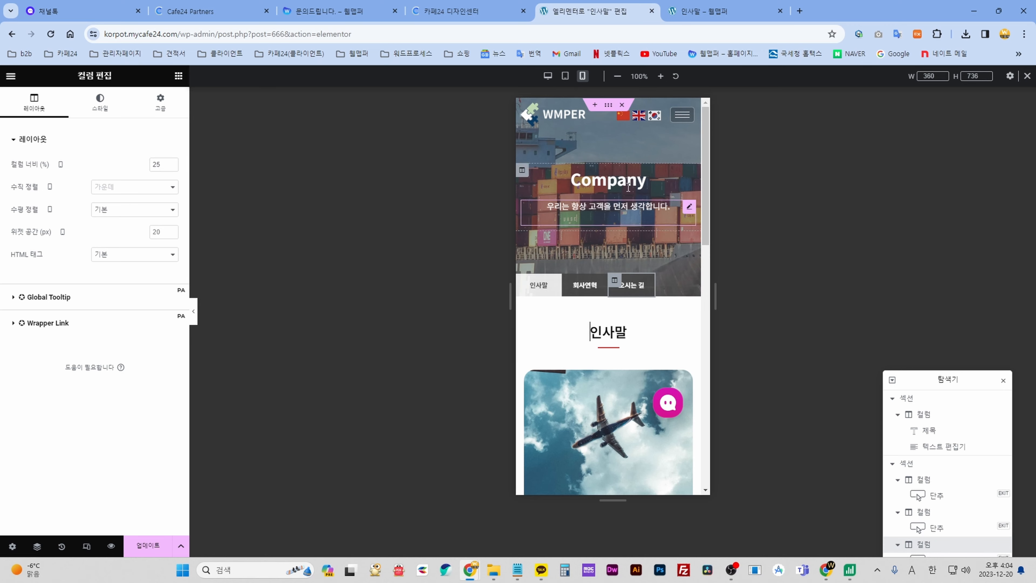
pyautogui.click(565, 77)
pyautogui.click(548, 75)
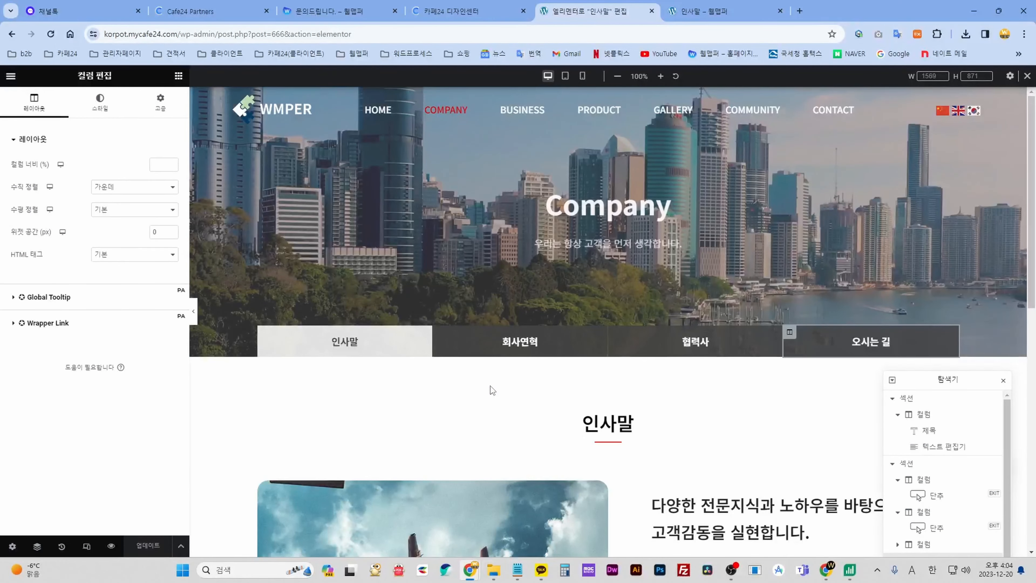
# - Update the page with the new container-ship banner and look over the banner and menu
pyautogui.scroll(-3, 752, 426)
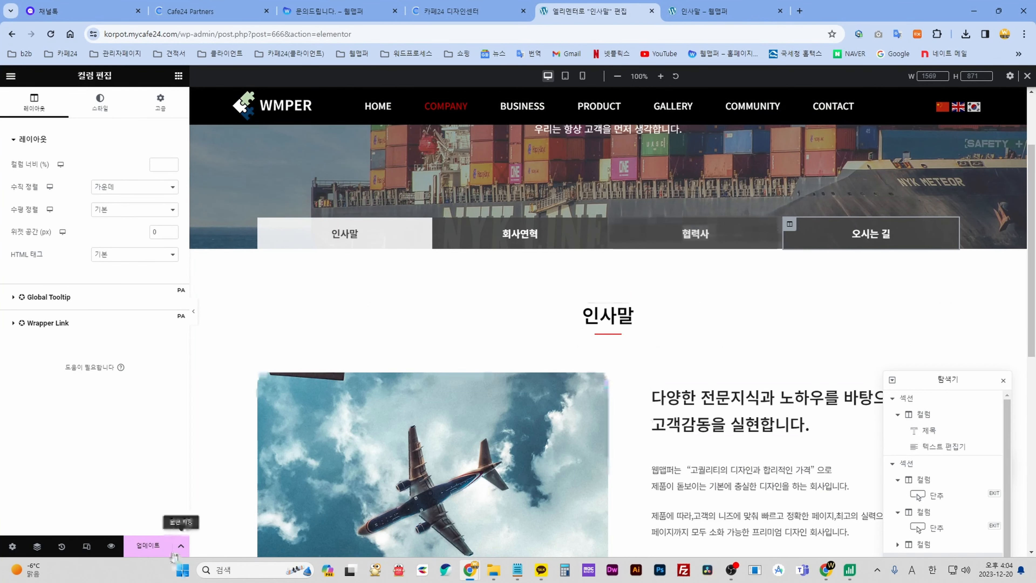
pyautogui.click(148, 546)
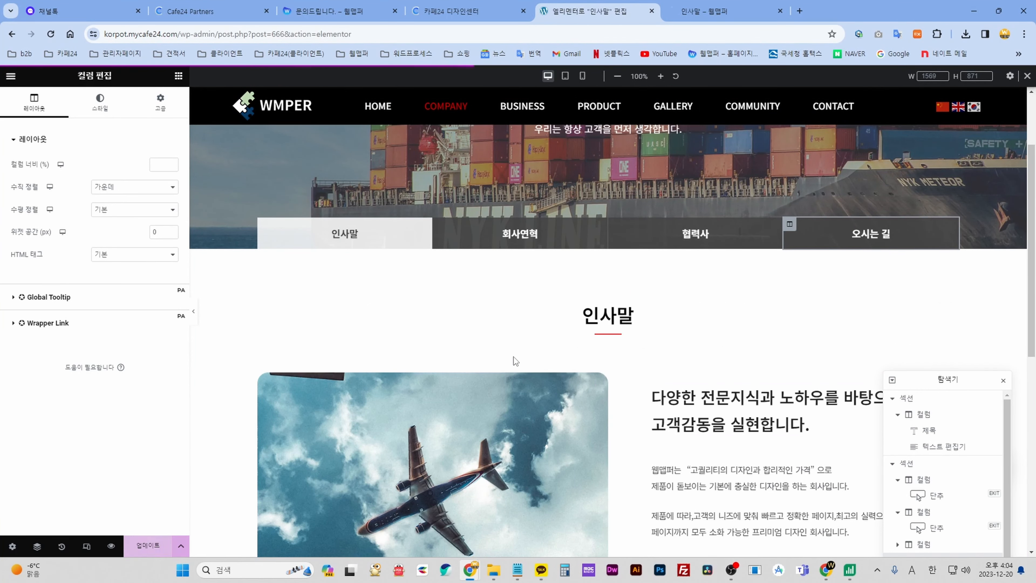
pyautogui.scroll(3, 513, 357)
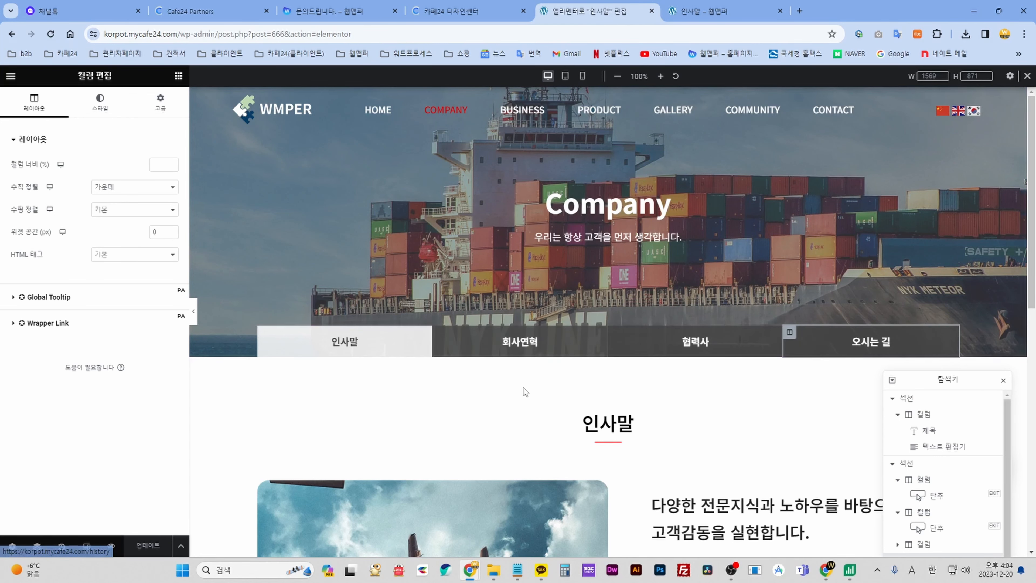
pyautogui.scroll(-3, 522, 387)
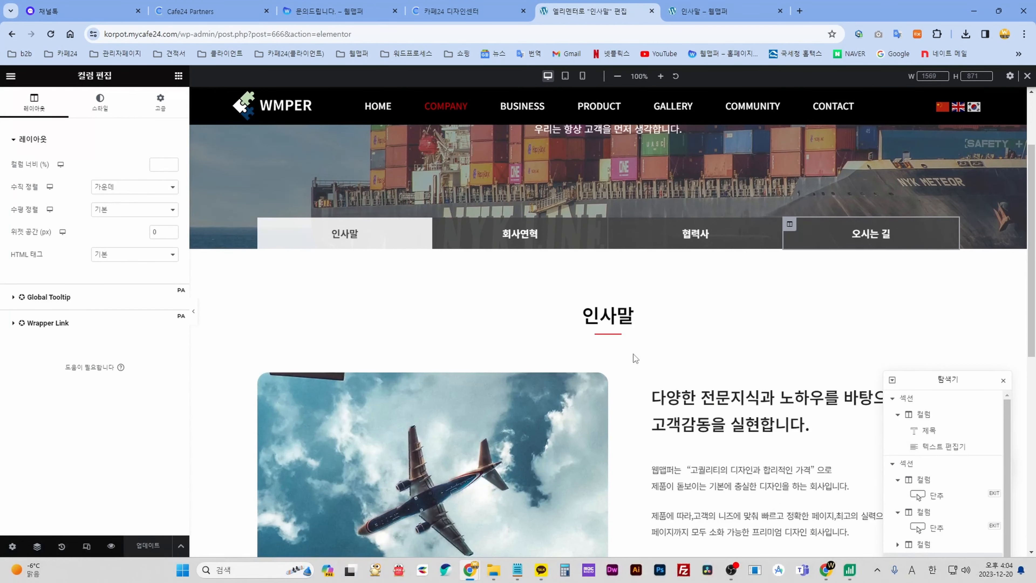
# - Open the 인사말 section title for editing and select its title text
pyautogui.click(654, 324)
pyautogui.doubleClick(52, 181)
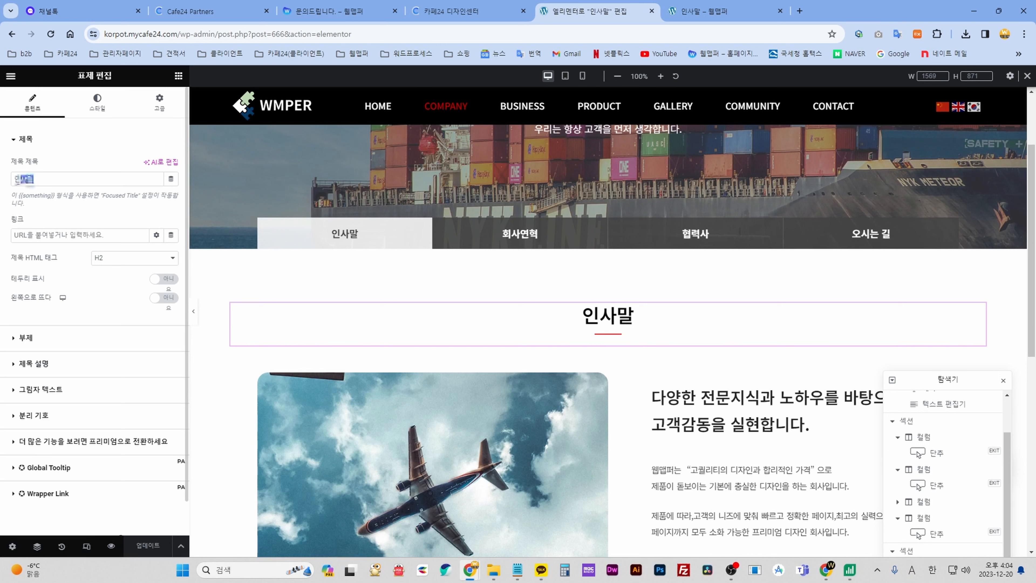
pyautogui.click(68, 177)
pyautogui.moveTo(55, 178); pyautogui.dragTo(3, 184)
pyautogui.click(45, 180)
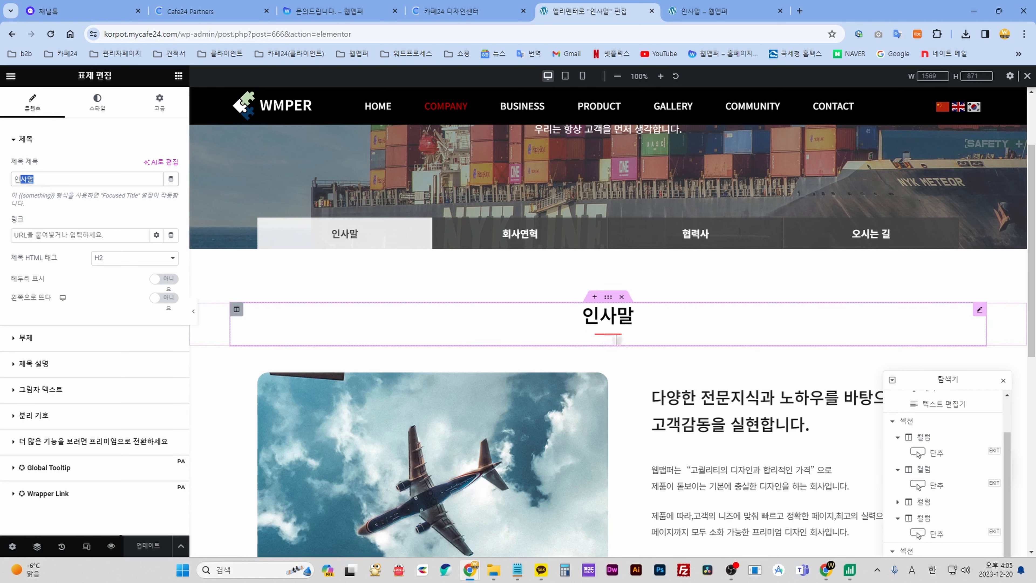
# - Open the 인사말 title's divider (분리 기호) style settings and examine its size, margin and colour options
pyautogui.click(95, 105)
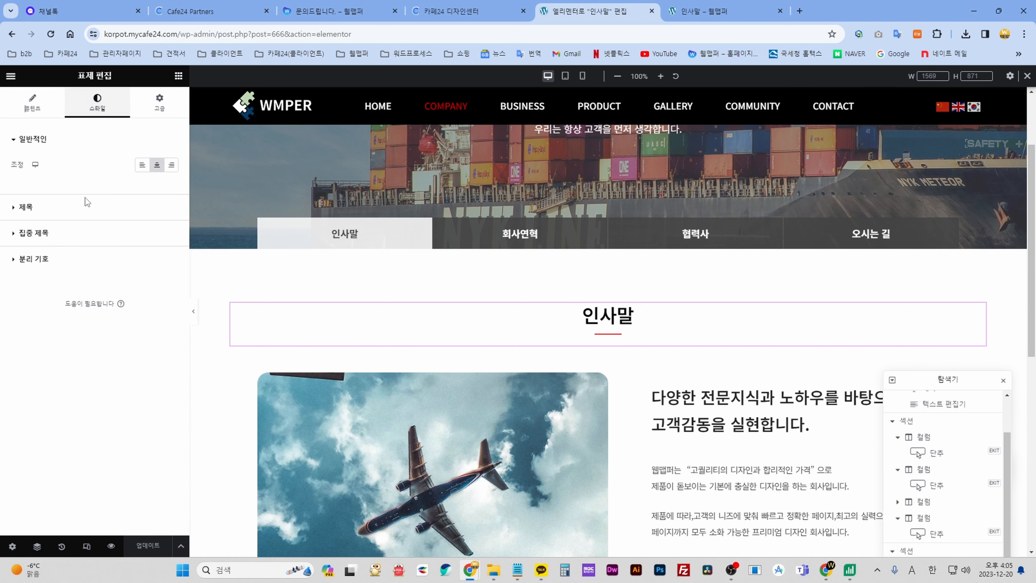
pyautogui.click(34, 260)
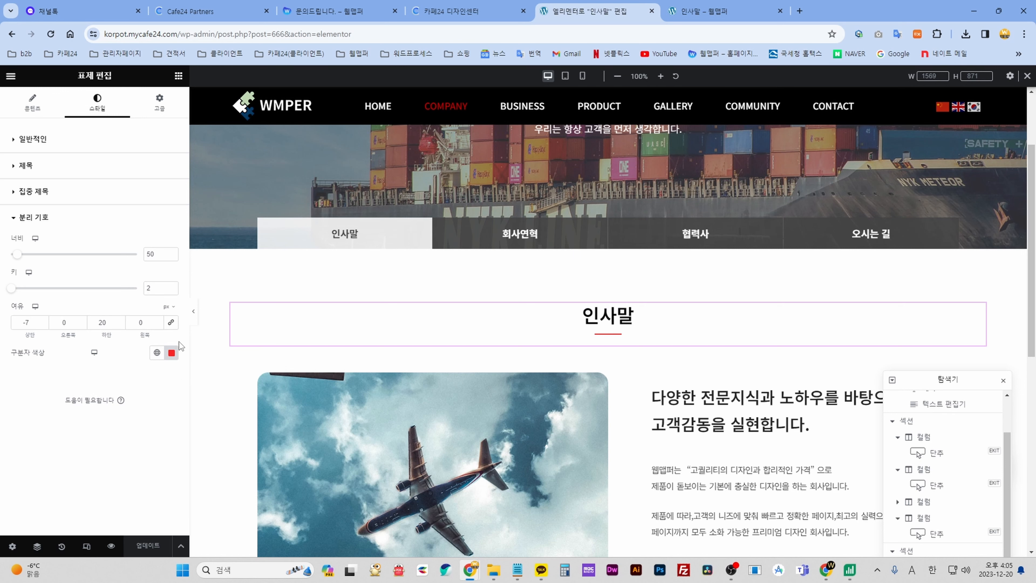
pyautogui.click(171, 352)
pyautogui.scroll(-4, 404, 339)
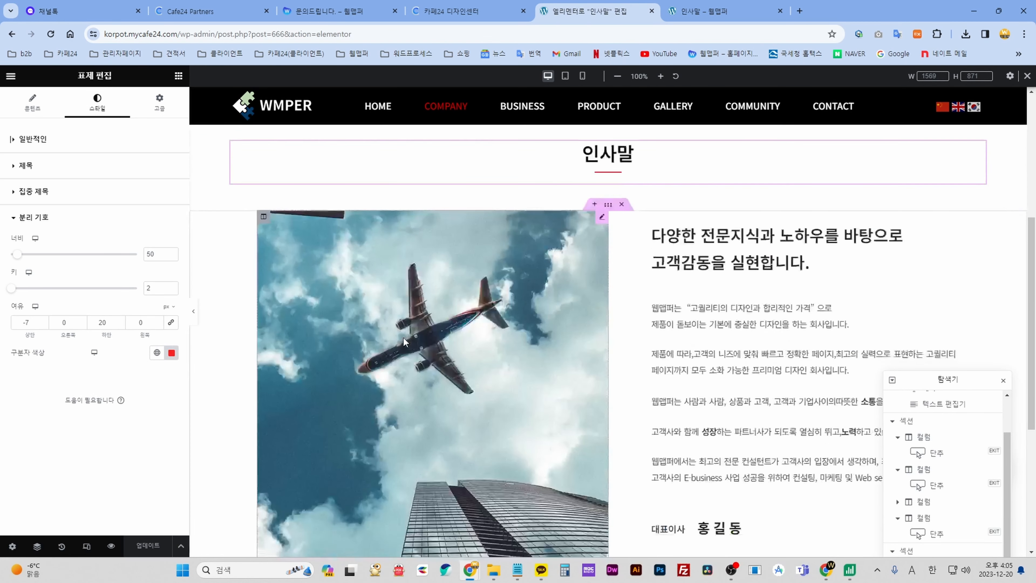
# - Open the airplane image's media library selection and close it without choosing another picture
pyautogui.click(482, 278)
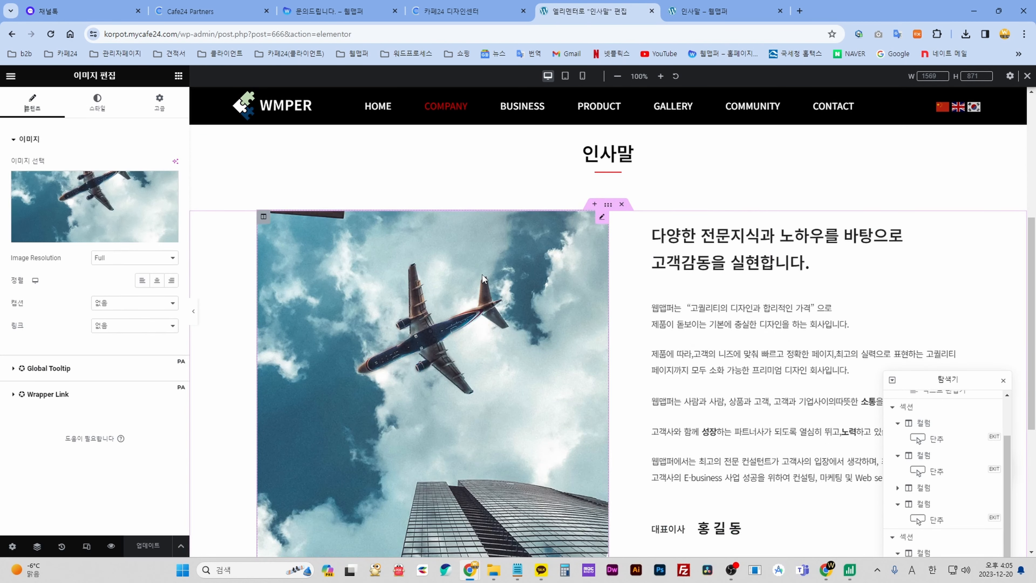
pyautogui.click(77, 200)
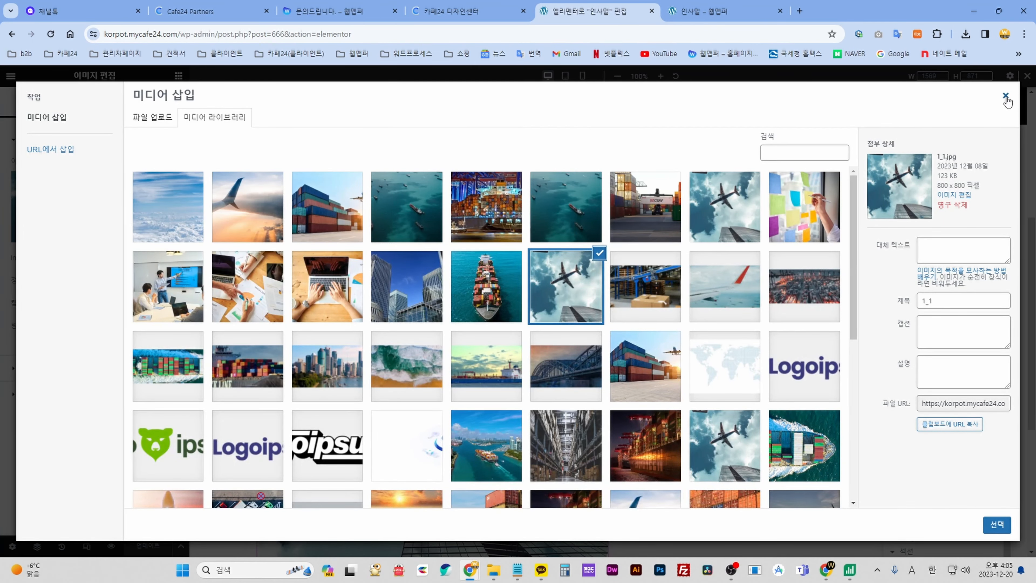
pyautogui.click(1006, 97)
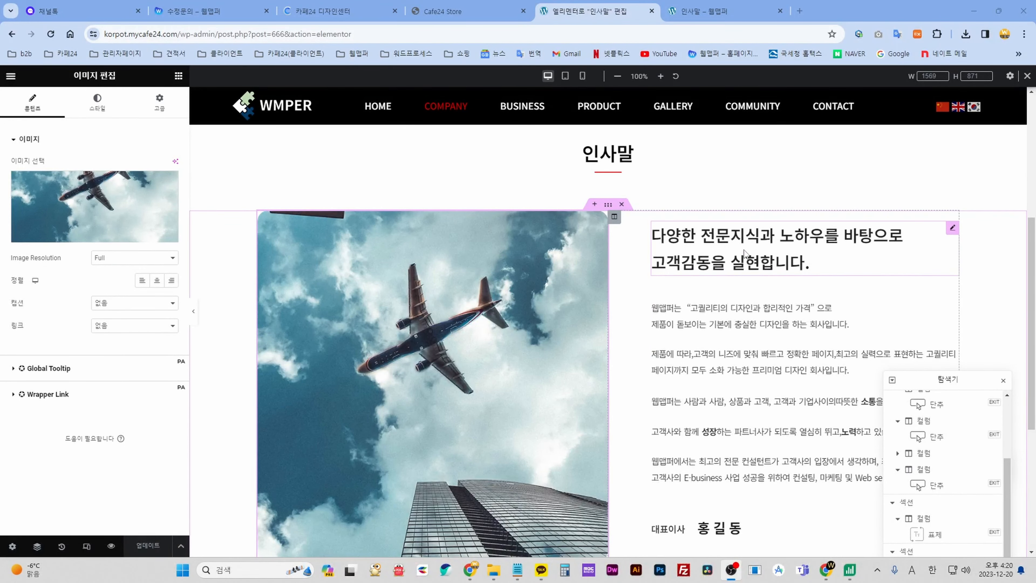
# - Open the greeting heading and the first body text for editing, selecting the text of each
pyautogui.click(746, 250)
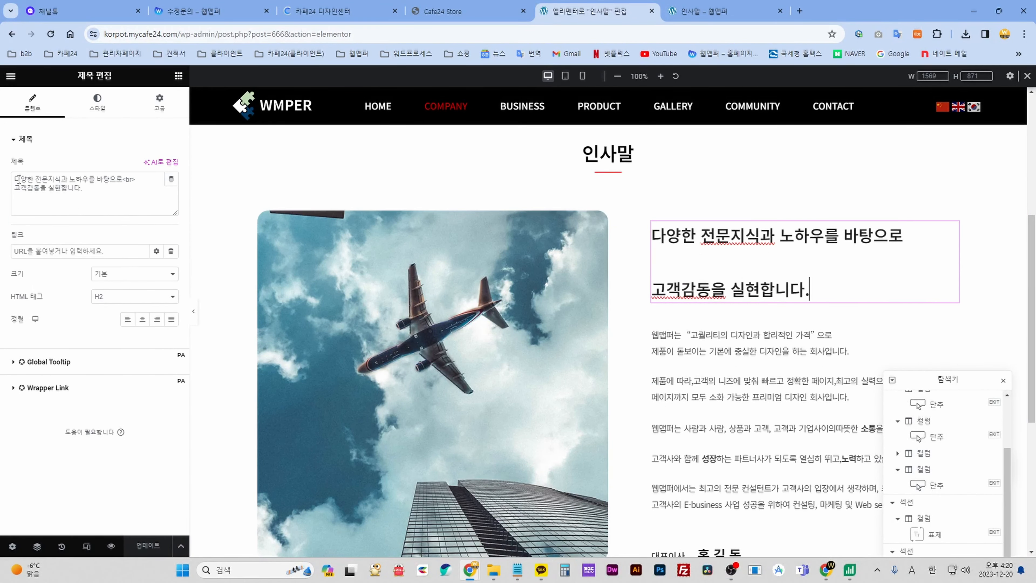
pyautogui.moveTo(97, 189); pyautogui.dragTo(8, 180)
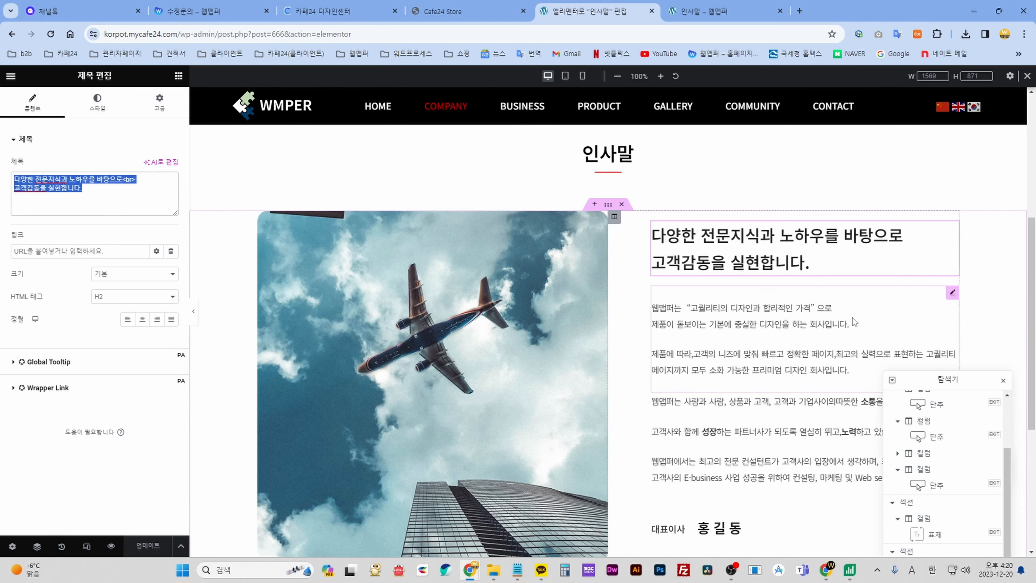
pyautogui.click(878, 310)
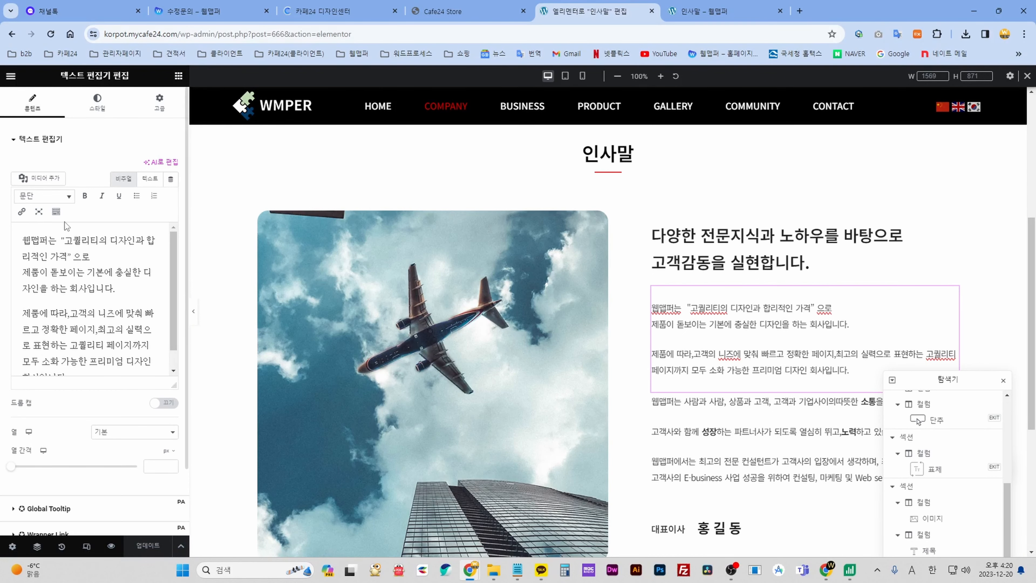
pyautogui.moveTo(31, 240); pyautogui.dragTo(123, 346)
# - Open the second body text, the 대표이사 label and the representative's name in turn to inspect their editable text
pyautogui.scroll(-4, 688, 398)
pyautogui.click(744, 254)
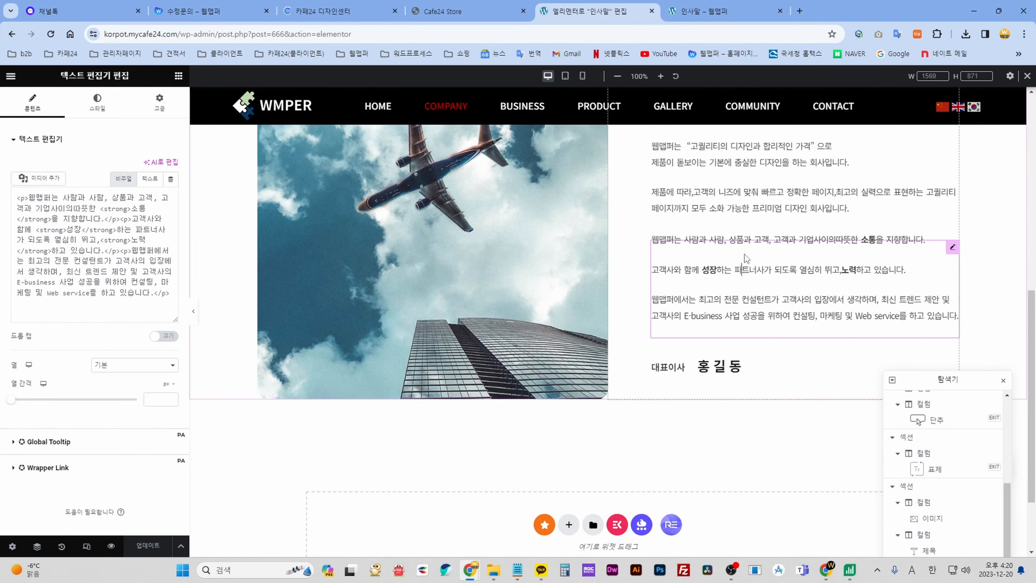
pyautogui.moveTo(65, 247); pyautogui.dragTo(49, 329)
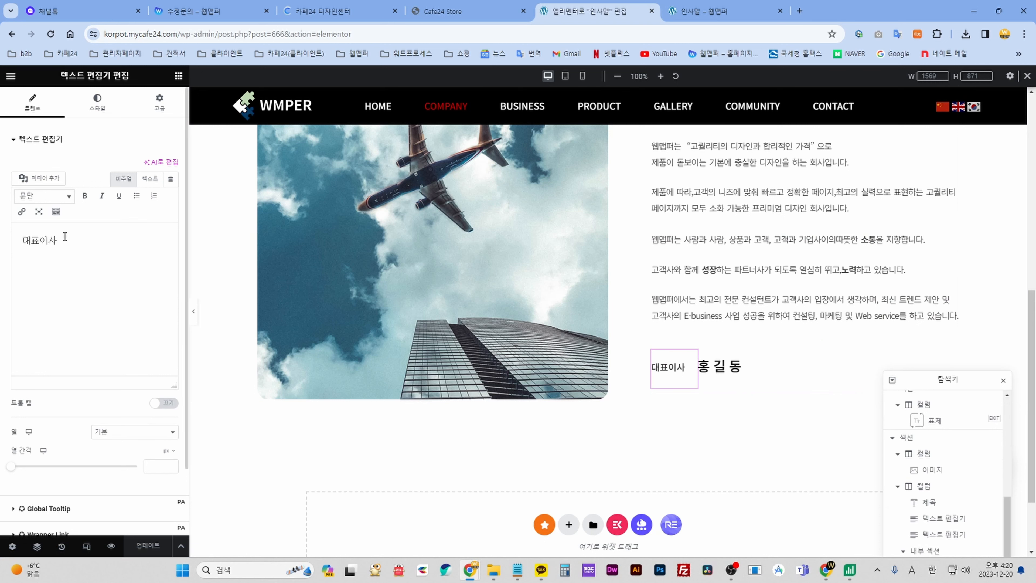
pyautogui.moveTo(65, 238); pyautogui.dragTo(44, 242)
pyautogui.click(713, 366)
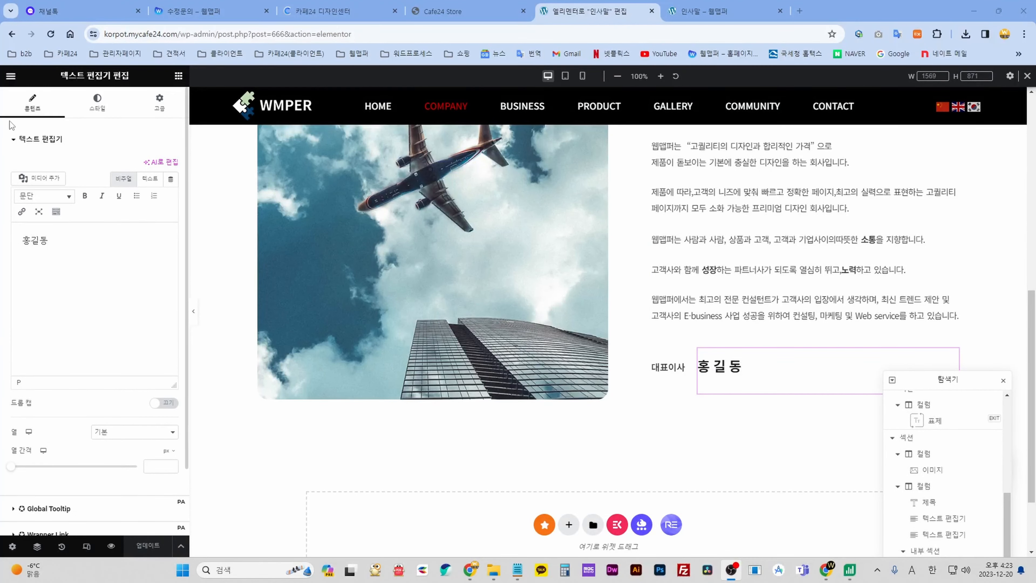
# - Exit Elementor to the WordPress page list and find the company pages such as 연혁, 협력사 and 인사말
pyautogui.click(11, 77)
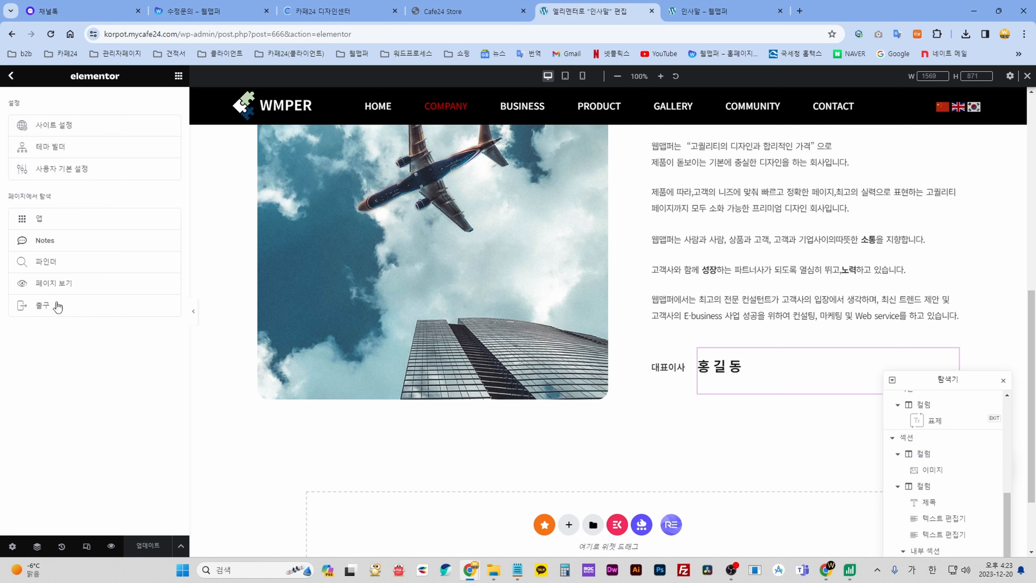
pyautogui.click(43, 306)
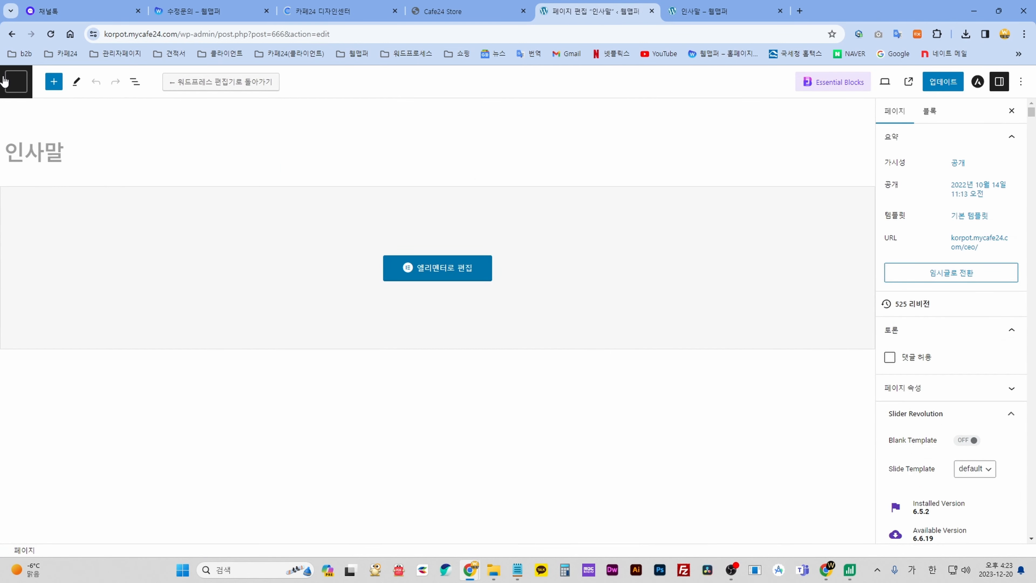
pyautogui.click(4, 81)
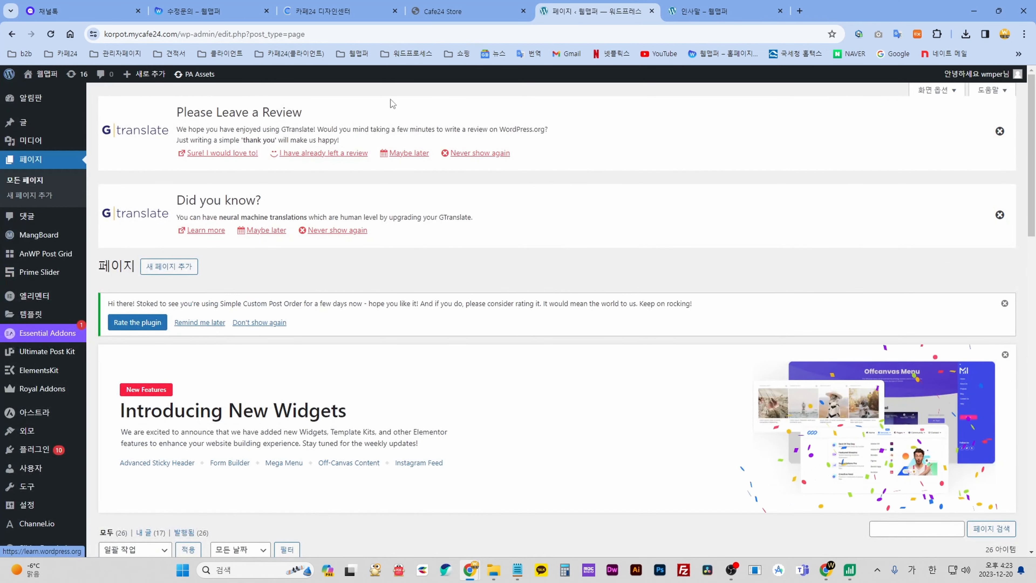
pyautogui.scroll(-5, 273, 256)
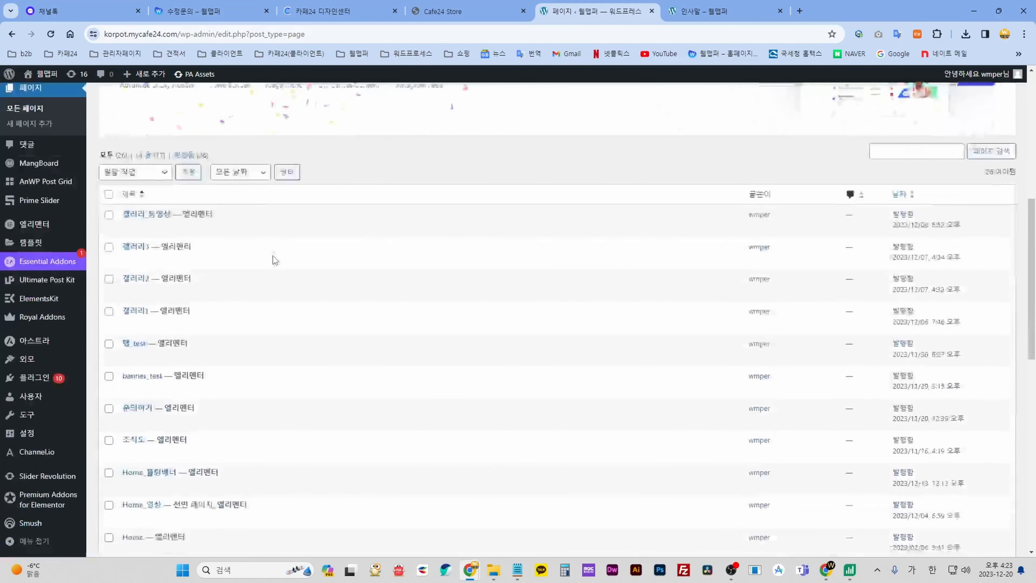
pyautogui.scroll(-10, 273, 255)
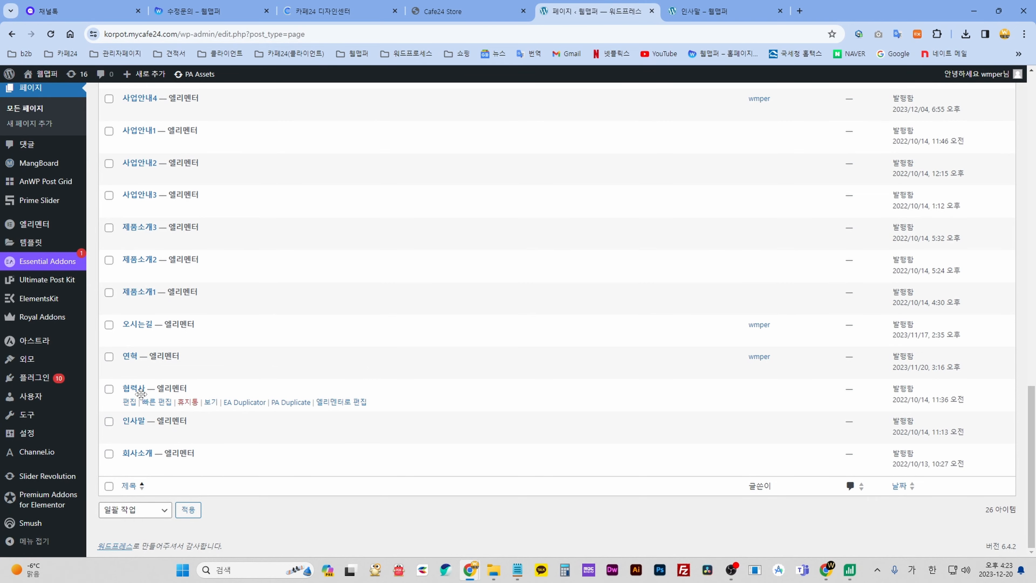
# - Check the 인사말 preview's banner menu and open the 연혁 page for editing from the page list
pyautogui.click(726, 11)
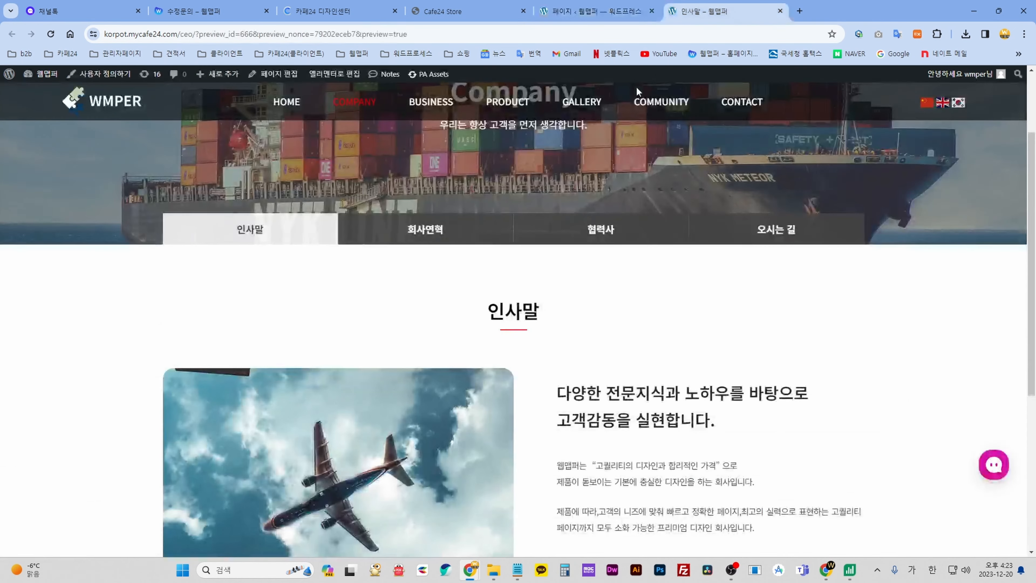
pyautogui.click(588, 12)
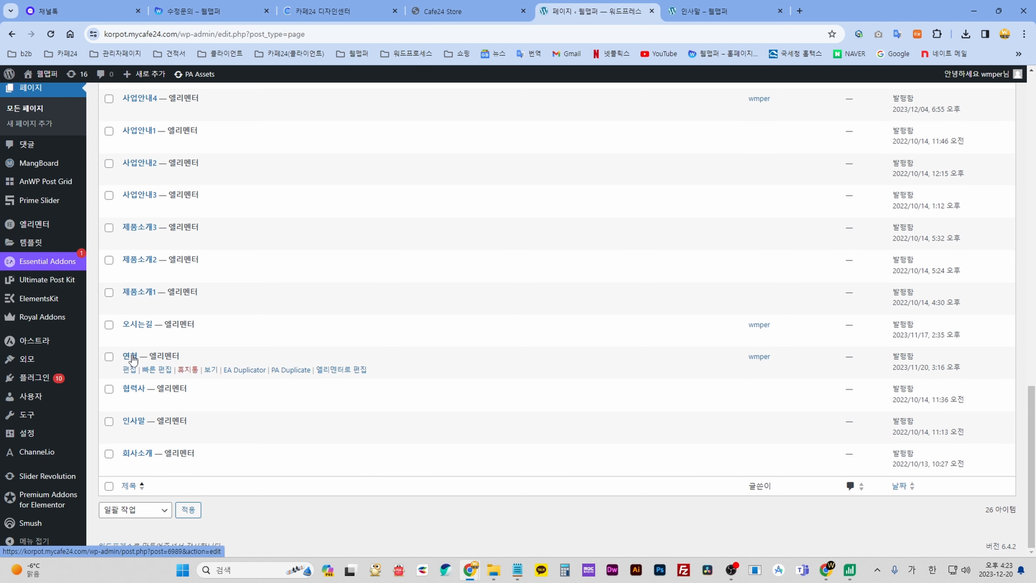
pyautogui.click(130, 369)
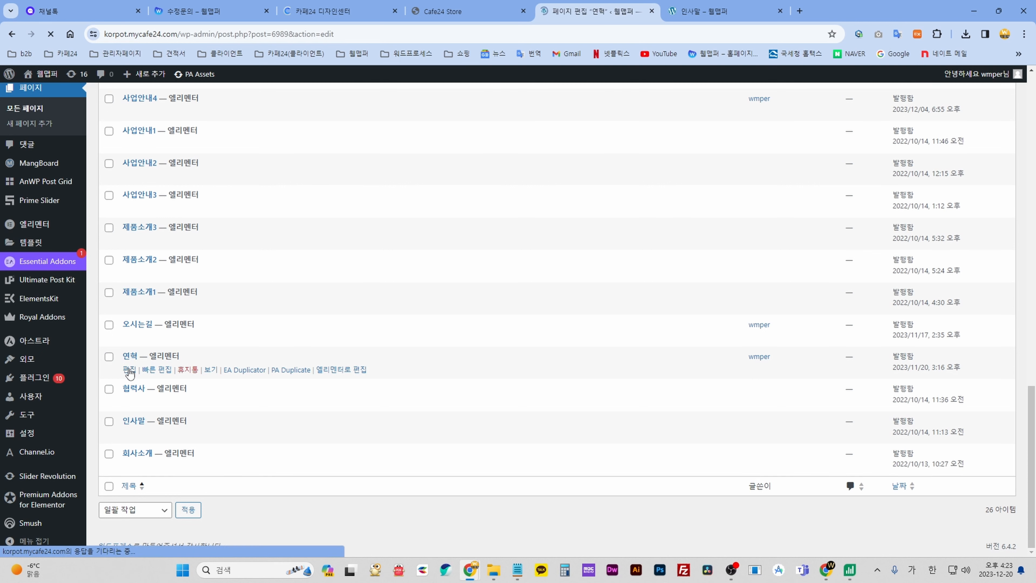
# - Change the 연혁 page's title to 회사연혁 and update the page
pyautogui.click(66, 155)
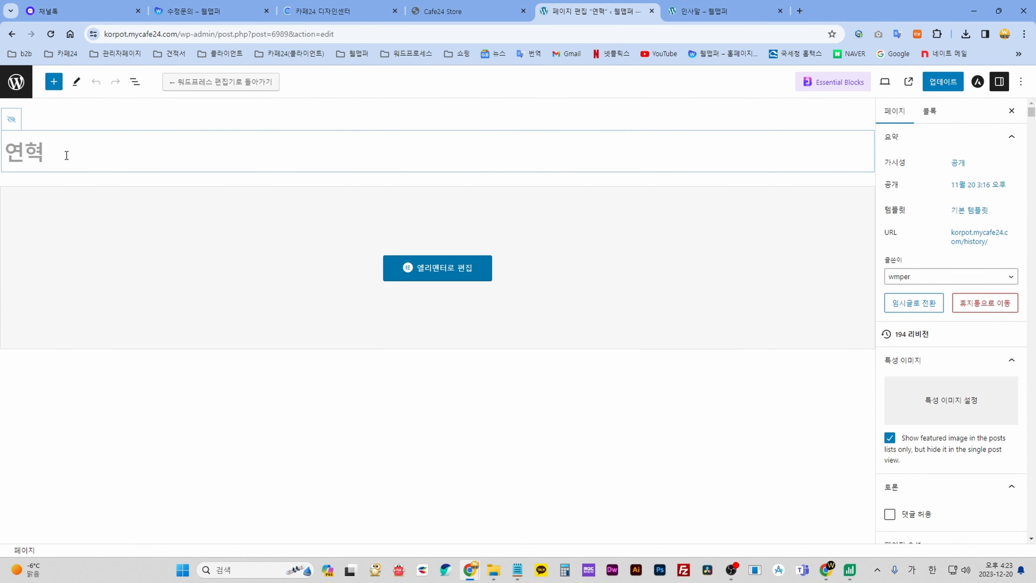
pyautogui.press('BackSpace')
pyautogui.press('BackSpace')
pyautogui.write('회사연혁')
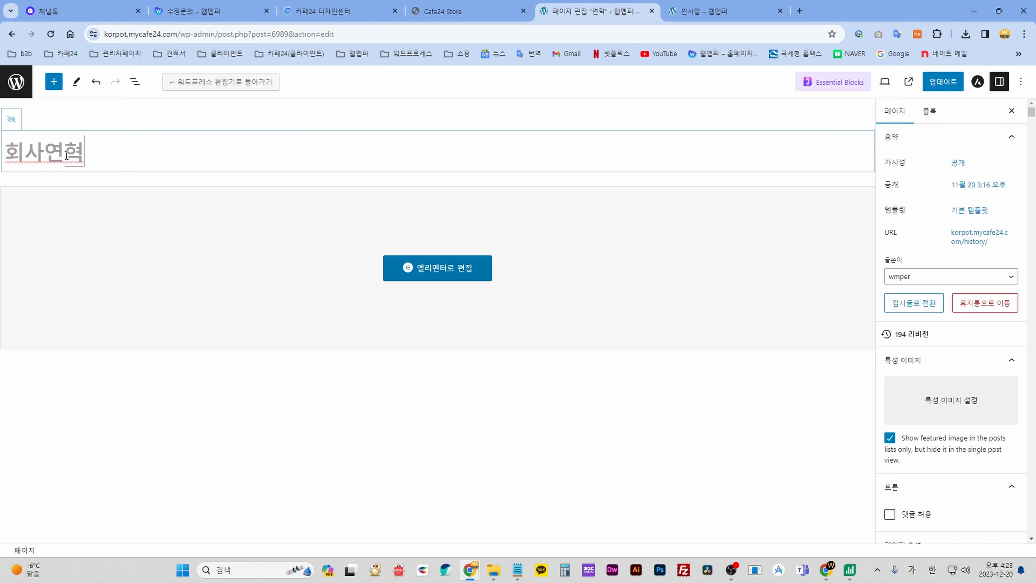
pyautogui.click(938, 82)
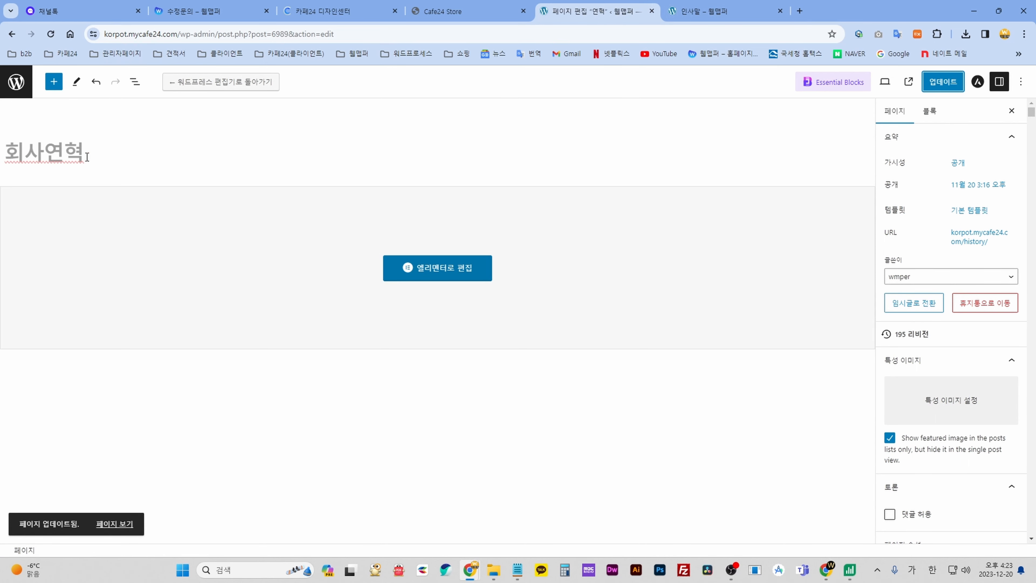
# - Reload the 인사말 preview and check the page names in the COMPANY submenu
pyautogui.moveTo(99, 156); pyautogui.dragTo(24, 163)
pyautogui.click(714, 12)
pyautogui.moveTo(355, 102)
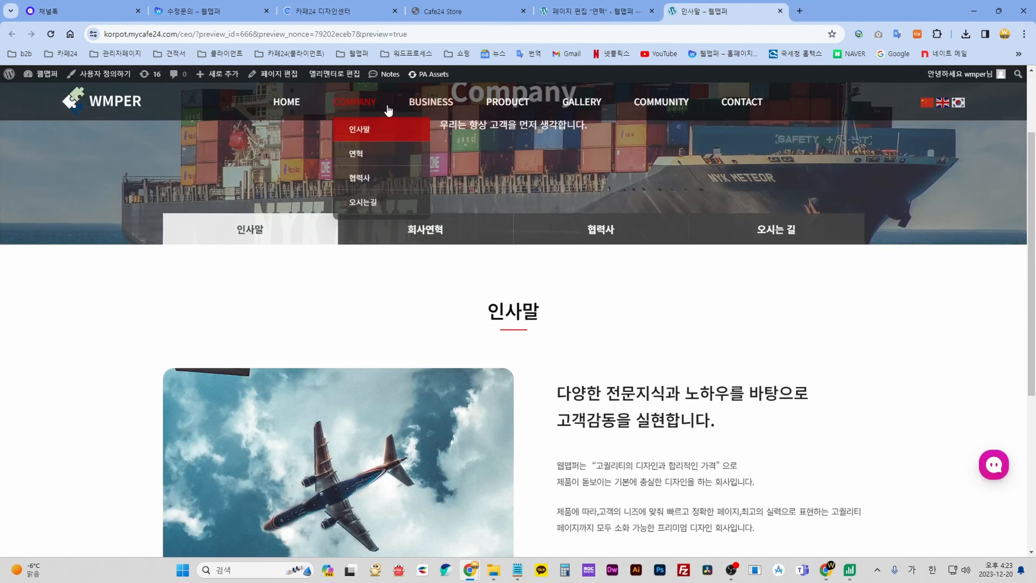
pyautogui.click(413, 184)
pyautogui.click(660, 301)
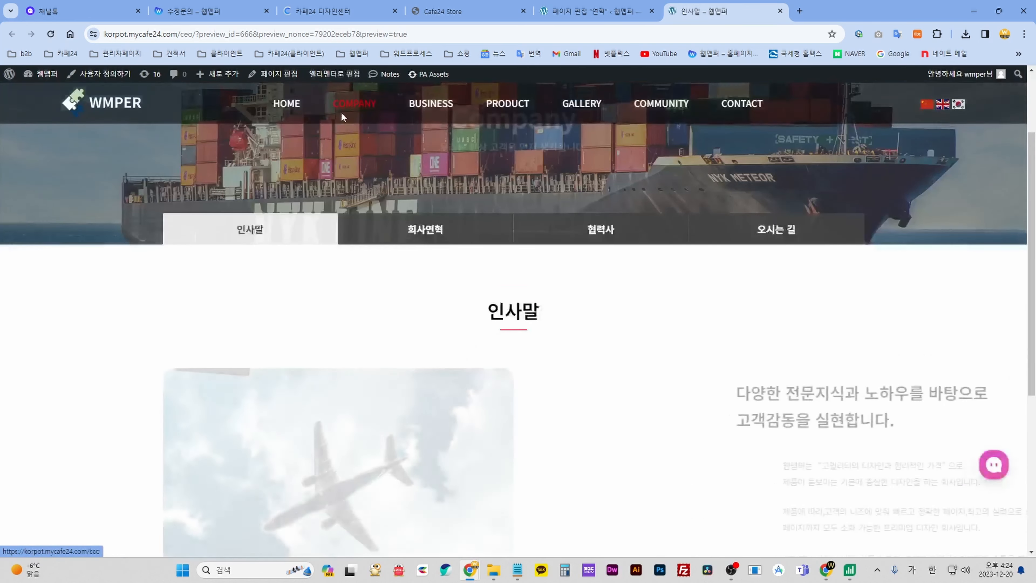
pyautogui.moveTo(353, 107)
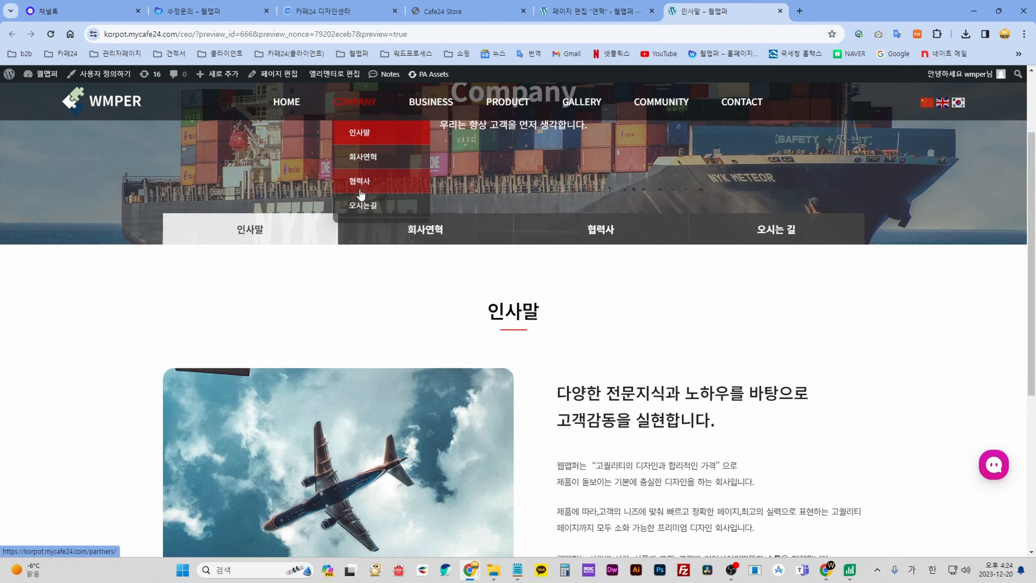
# - Return to the 회사연혁 page editor and open the page in Elementor
pyautogui.click(612, 12)
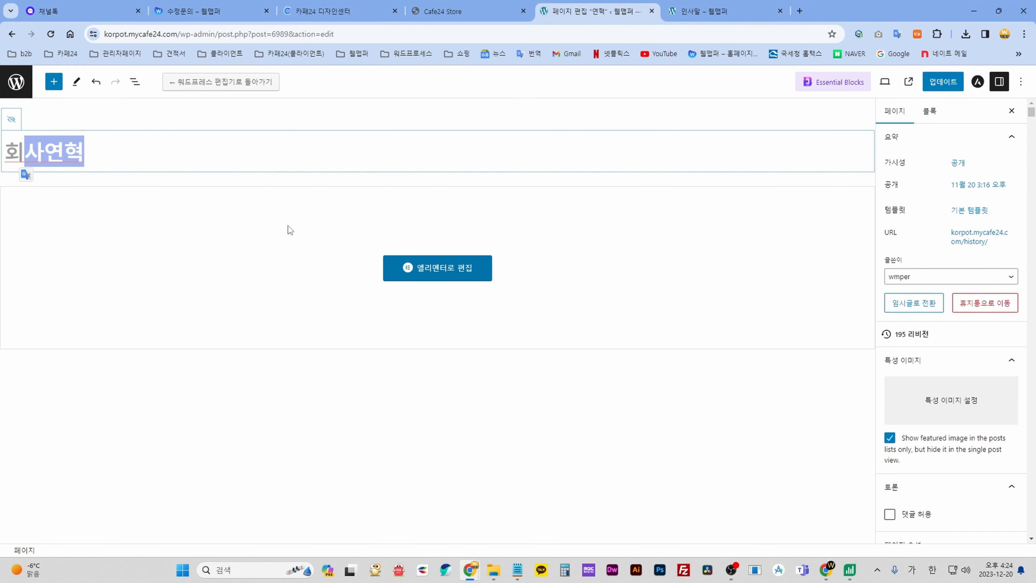
pyautogui.click(432, 269)
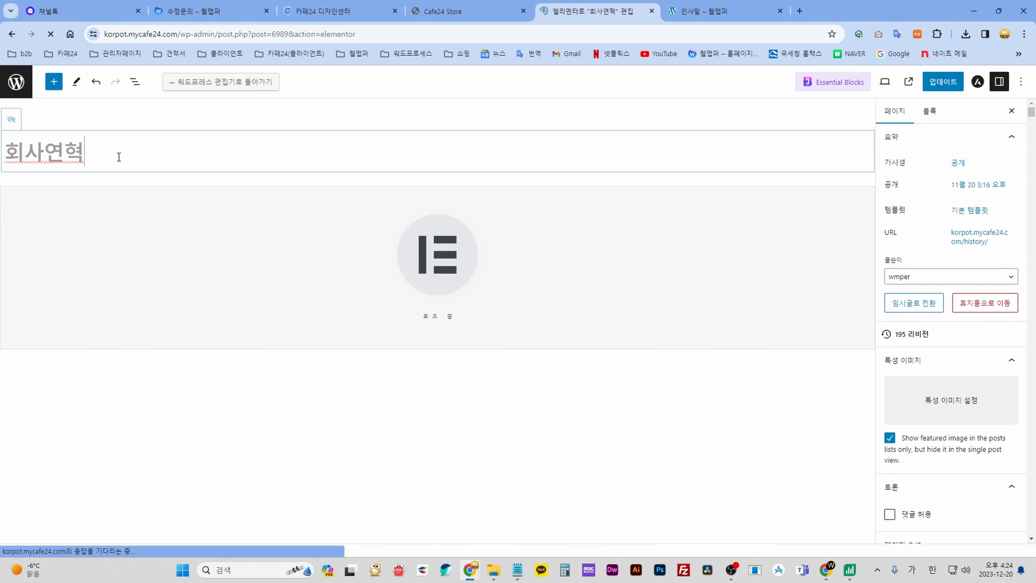
pyautogui.click(11, 34)
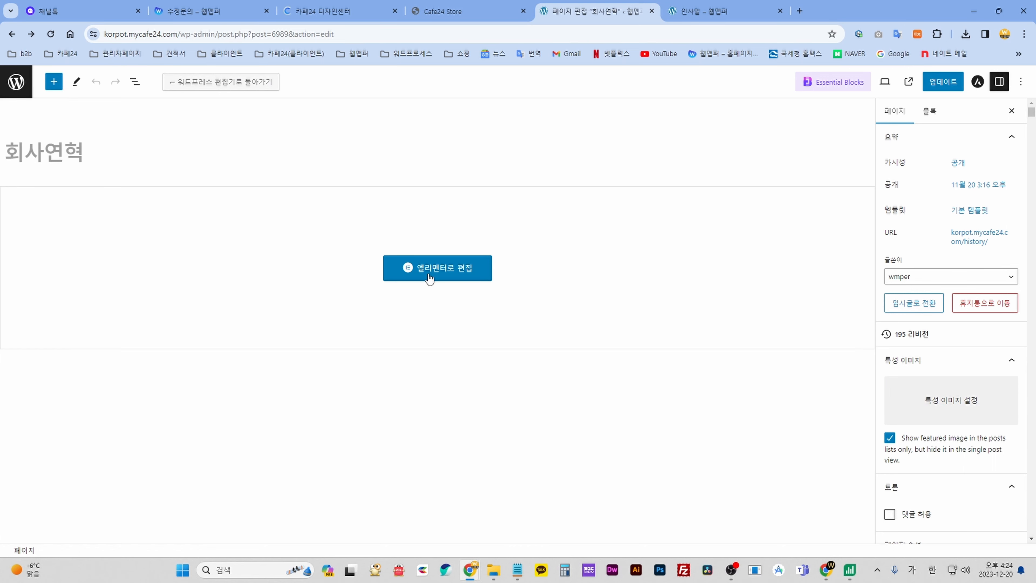
pyautogui.click(461, 269)
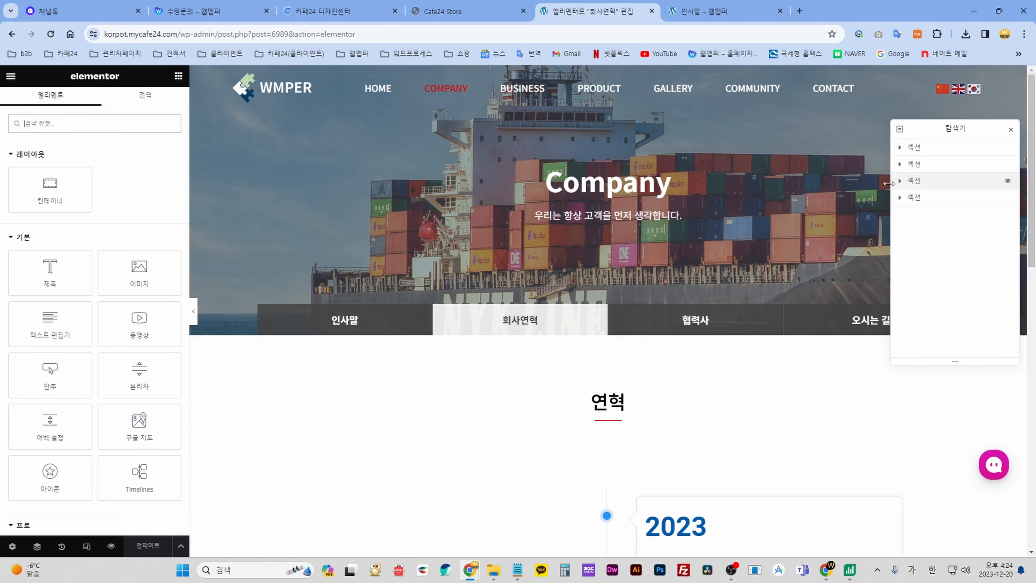
# - Close and reopen the structure navigator (탐색기) and select each of the four sections to locate it on the page
pyautogui.click(1010, 129)
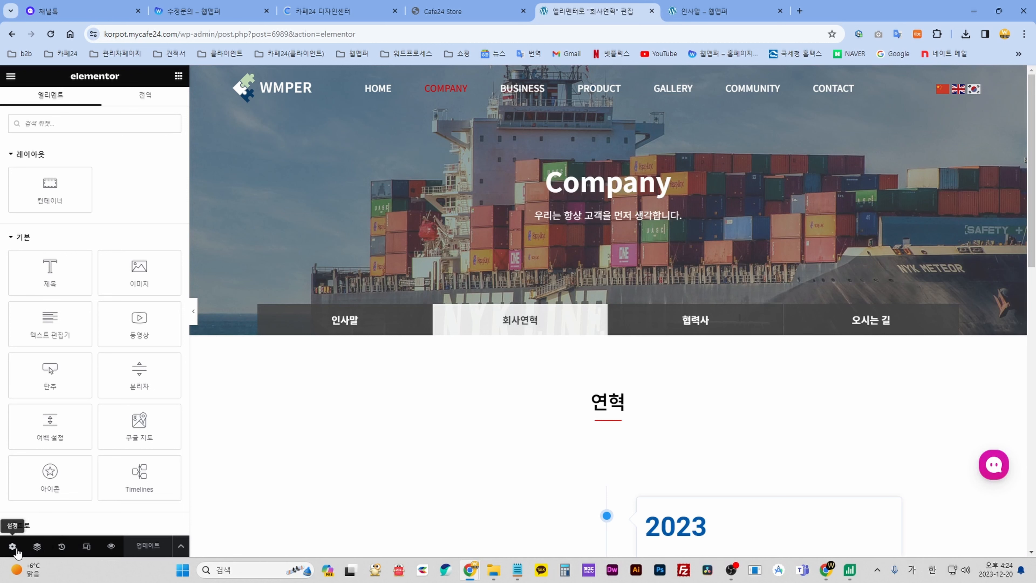
pyautogui.click(36, 547)
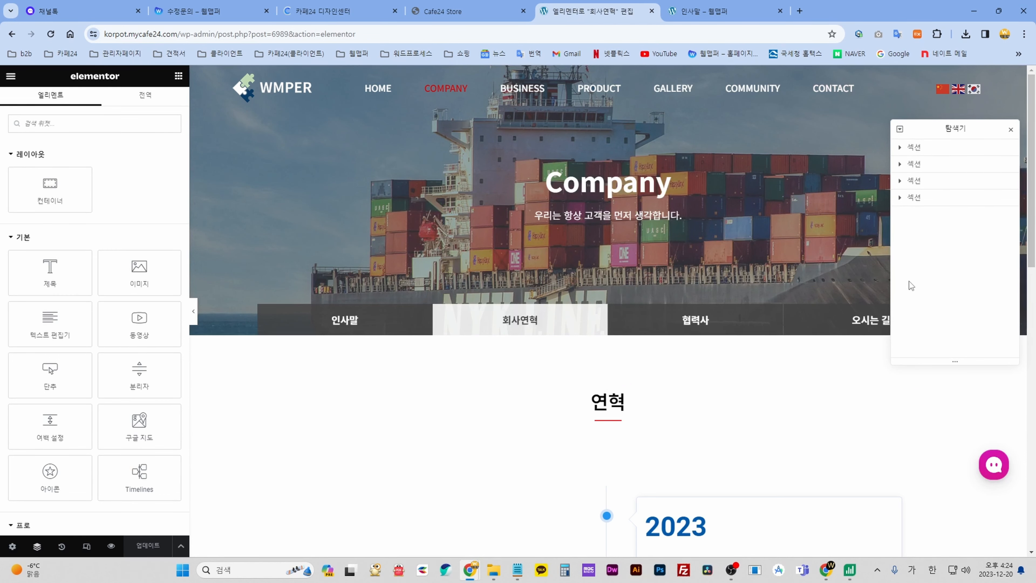
pyautogui.click(913, 149)
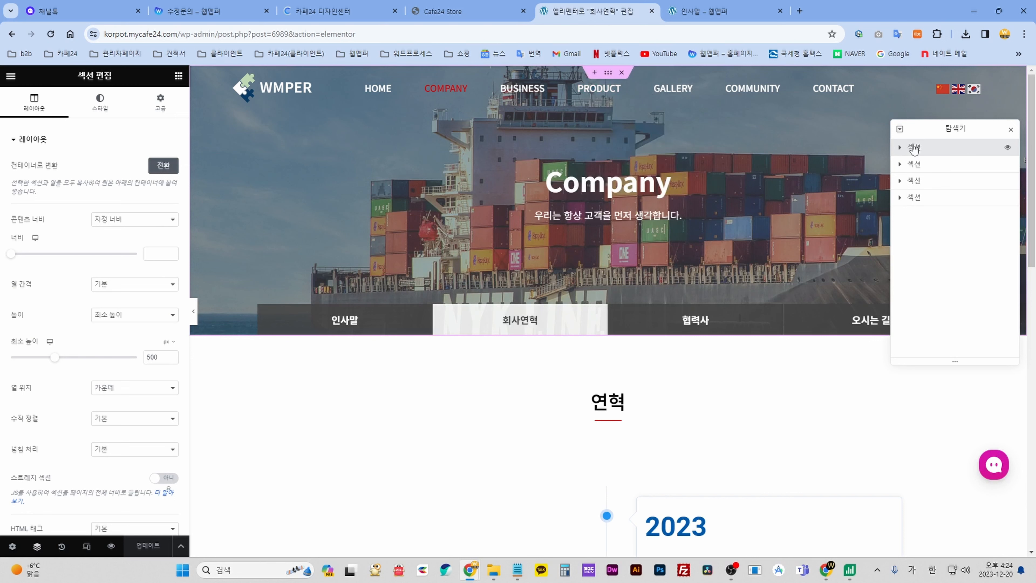
pyautogui.click(918, 165)
pyautogui.click(955, 181)
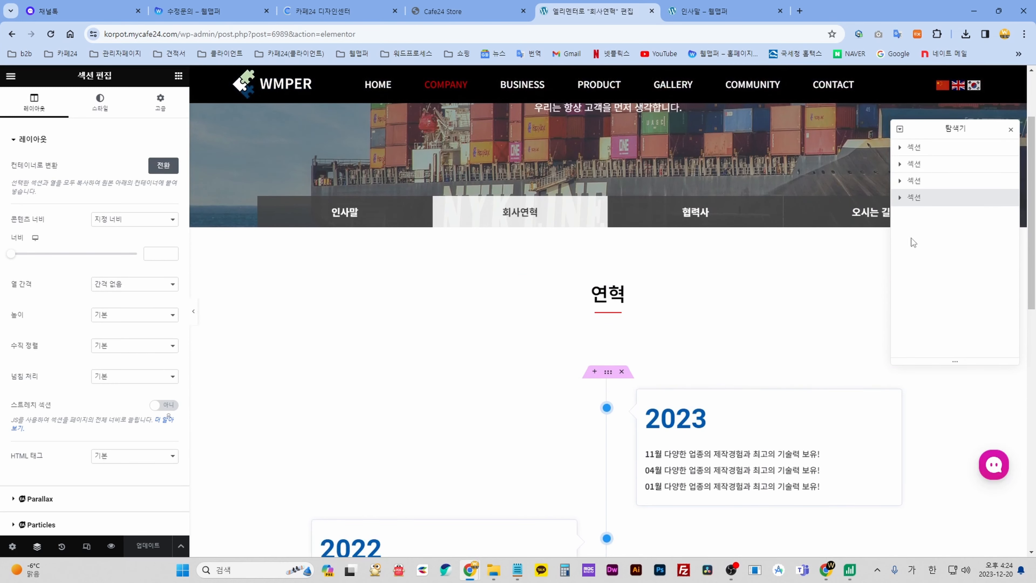
pyautogui.click(914, 197)
pyautogui.scroll(5, 791, 380)
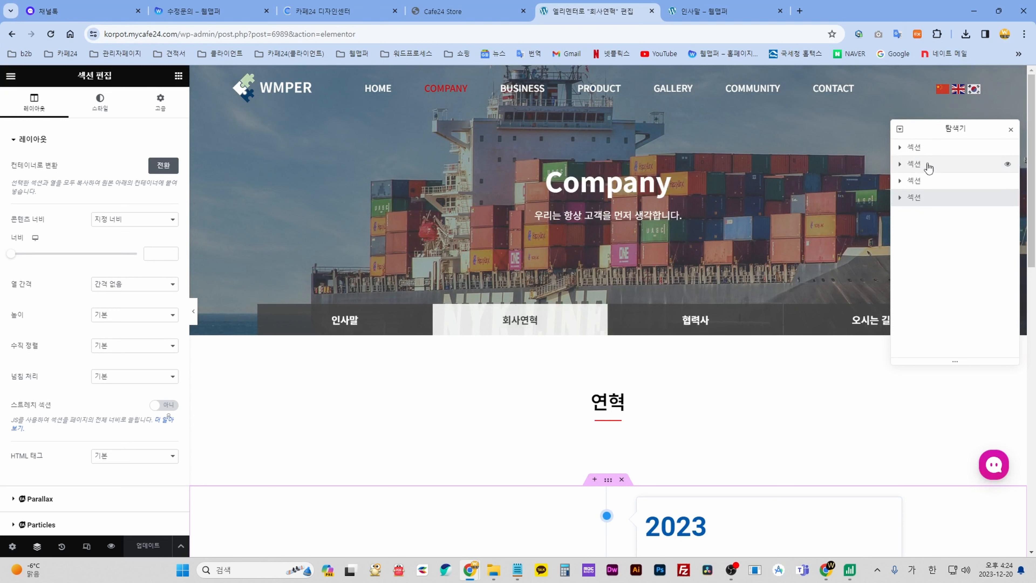
# - Select the Company banner section and open the media library for its background image
pyautogui.click(914, 150)
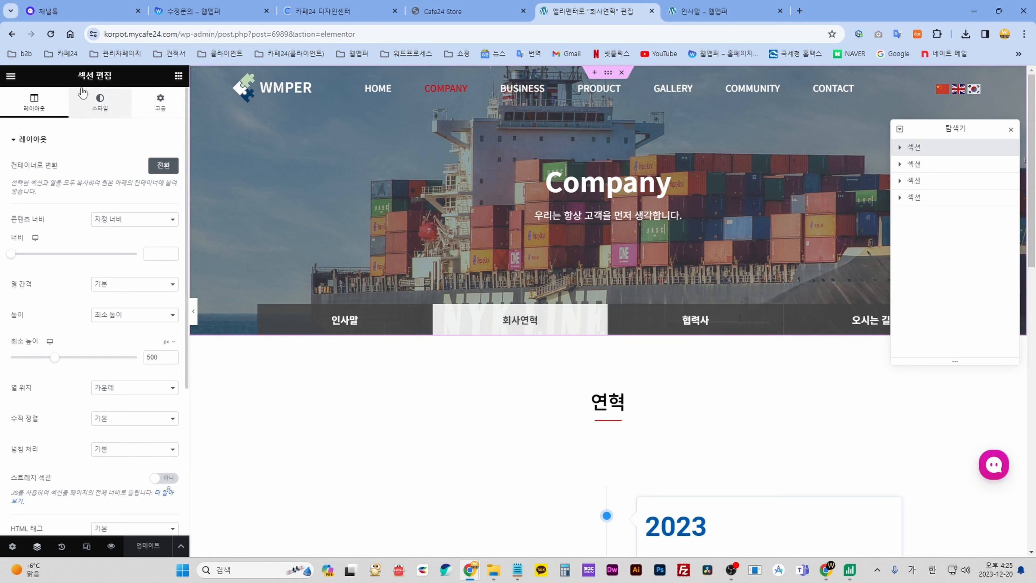
pyautogui.click(100, 102)
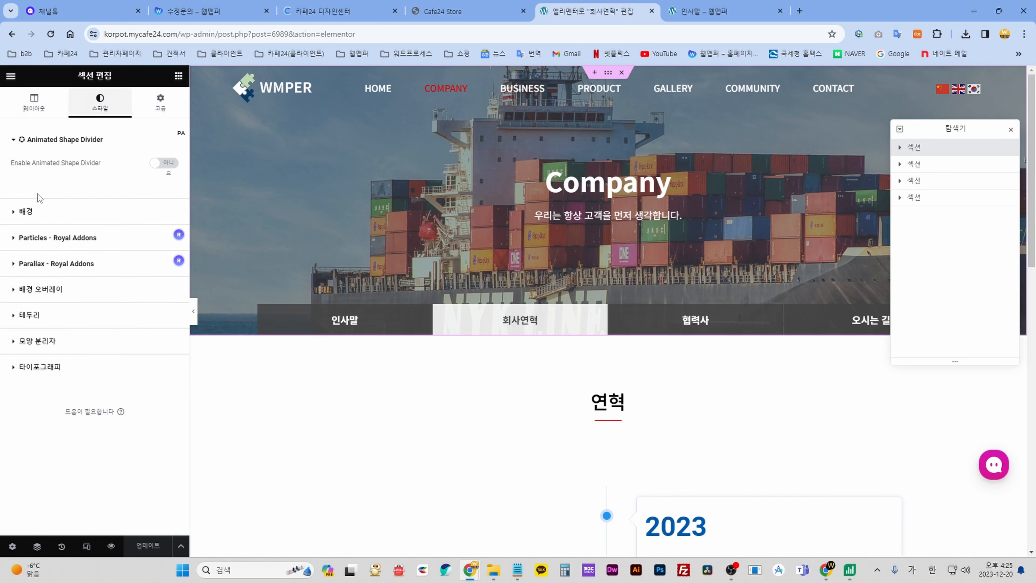
pyautogui.click(32, 212)
pyautogui.scroll(-2, 78, 204)
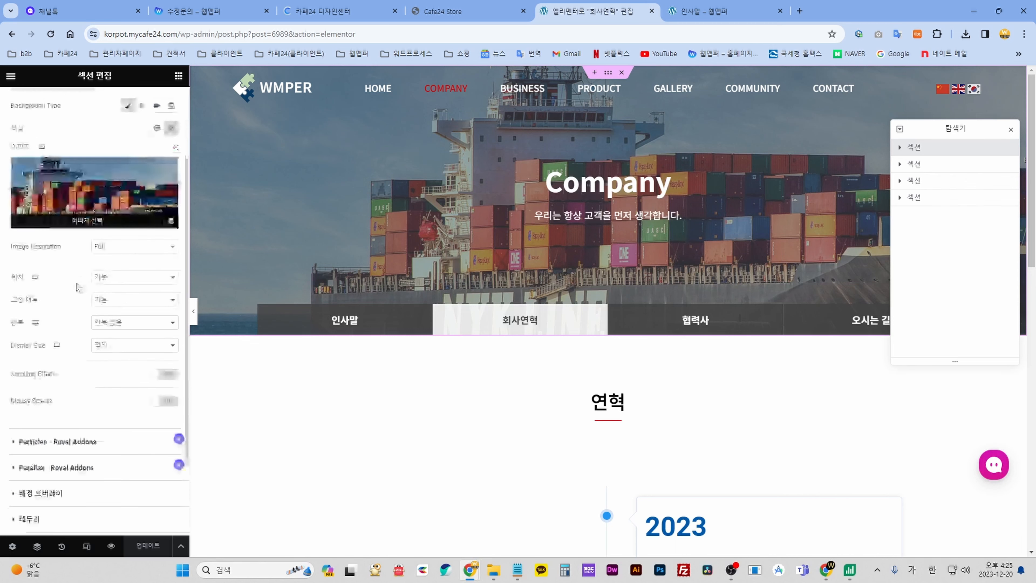
pyautogui.click(77, 183)
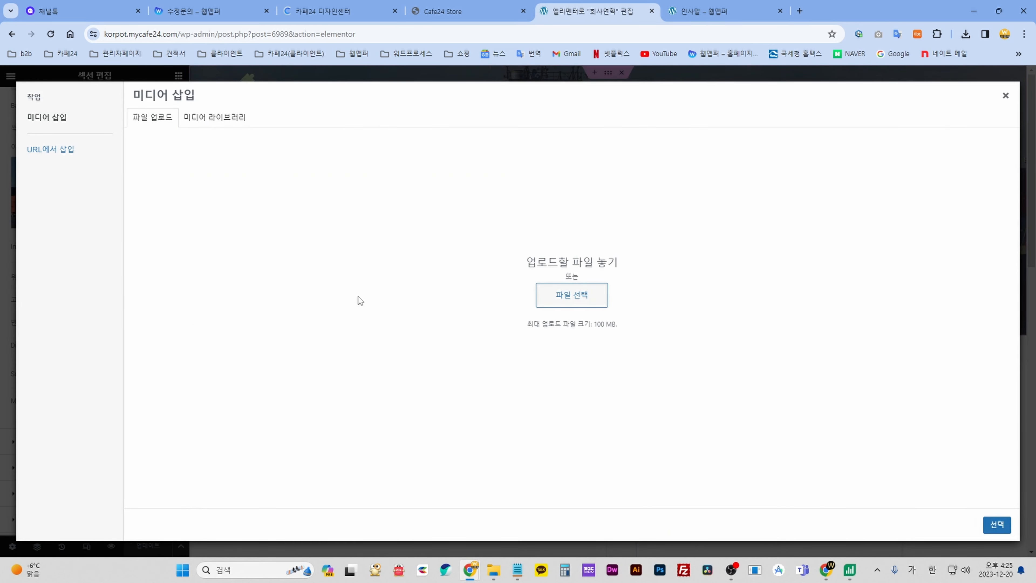
pyautogui.click(224, 118)
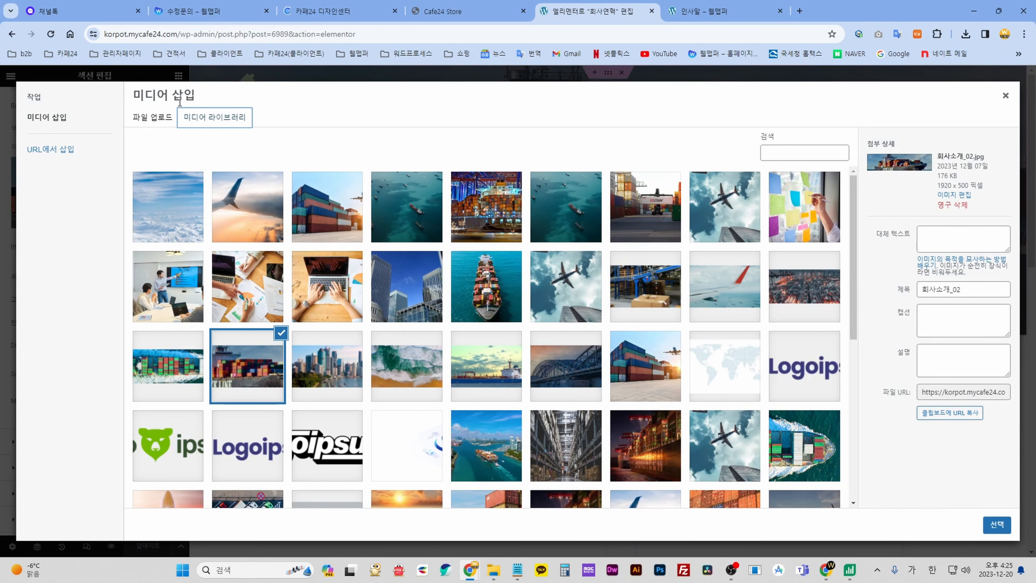
# - Check the 배송 image folder in the upload file chooser and in File Explorer, returning to the media library
pyautogui.click(150, 119)
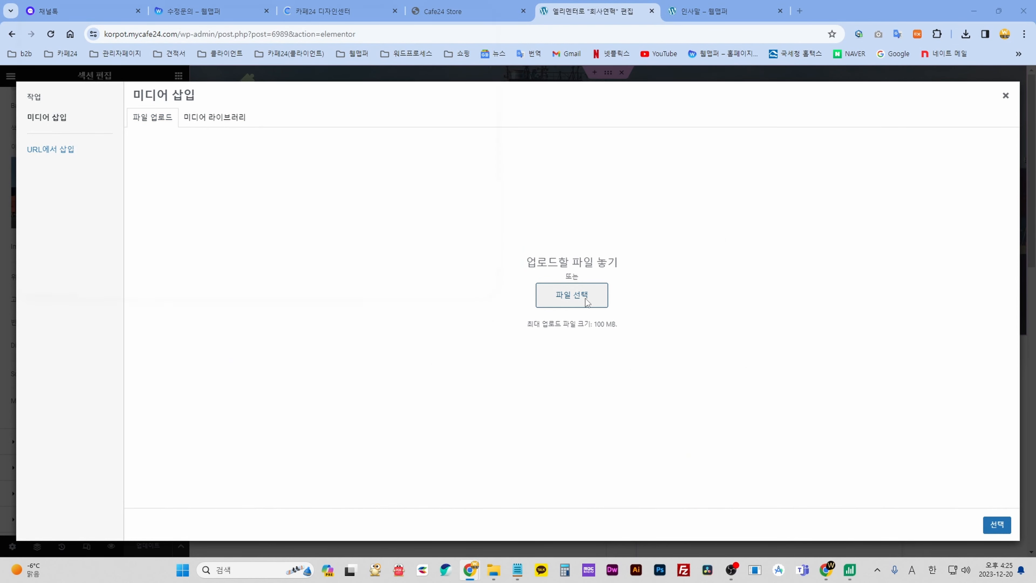
pyautogui.click(571, 295)
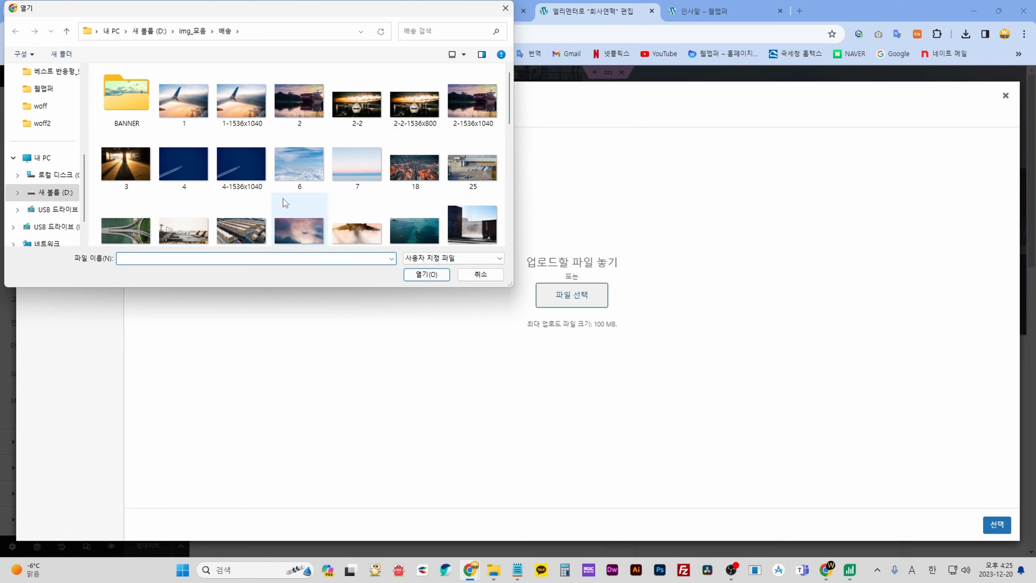
pyautogui.click(505, 8)
pyautogui.click(232, 118)
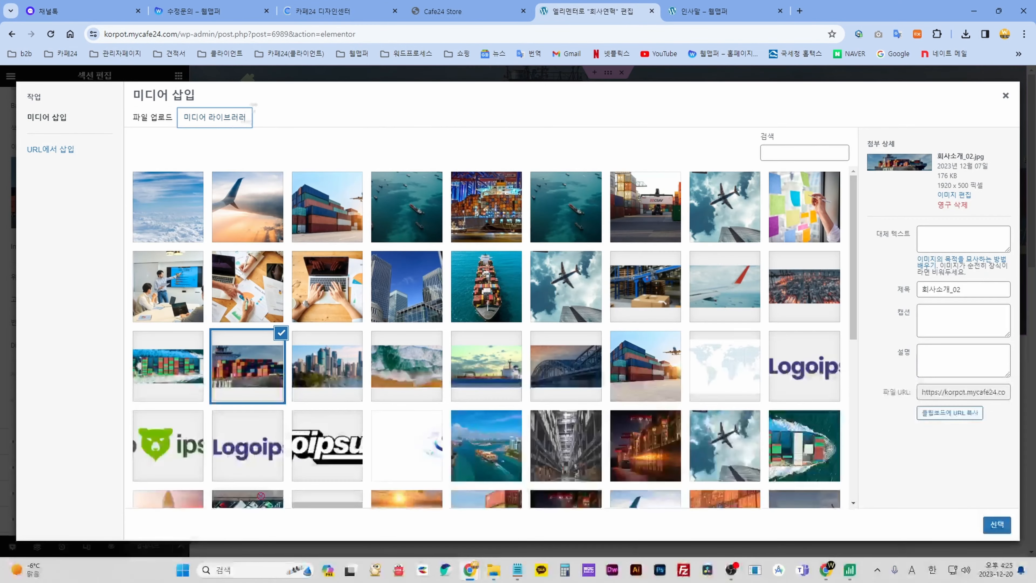
pyautogui.click(493, 569)
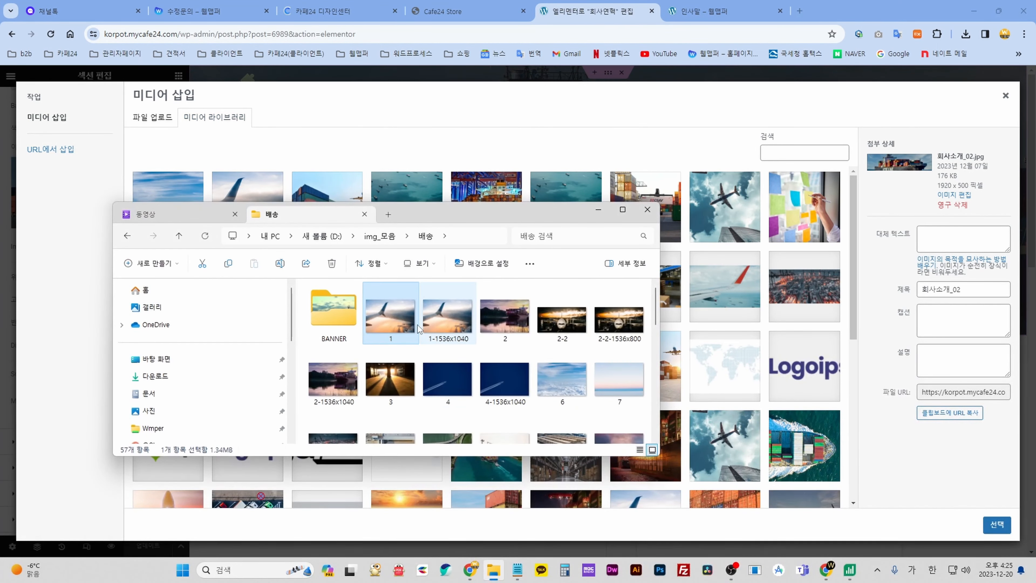
pyautogui.moveTo(387, 314); pyautogui.dragTo(389, 345)
pyautogui.click(598, 211)
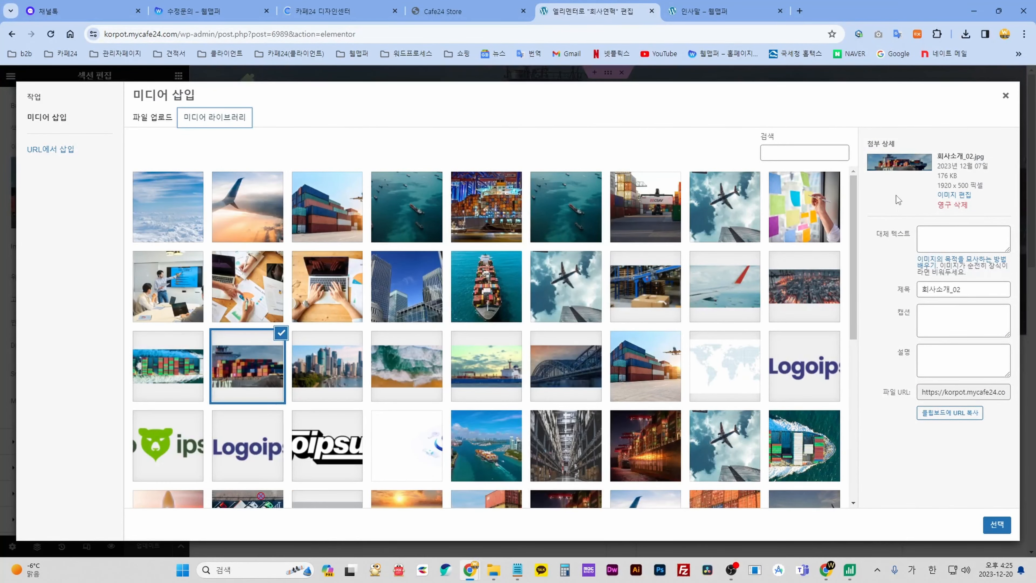
# - Choose 회사소개_02.jpg as the Company banner section's background image
pyautogui.click(345, 362)
pyautogui.click(262, 377)
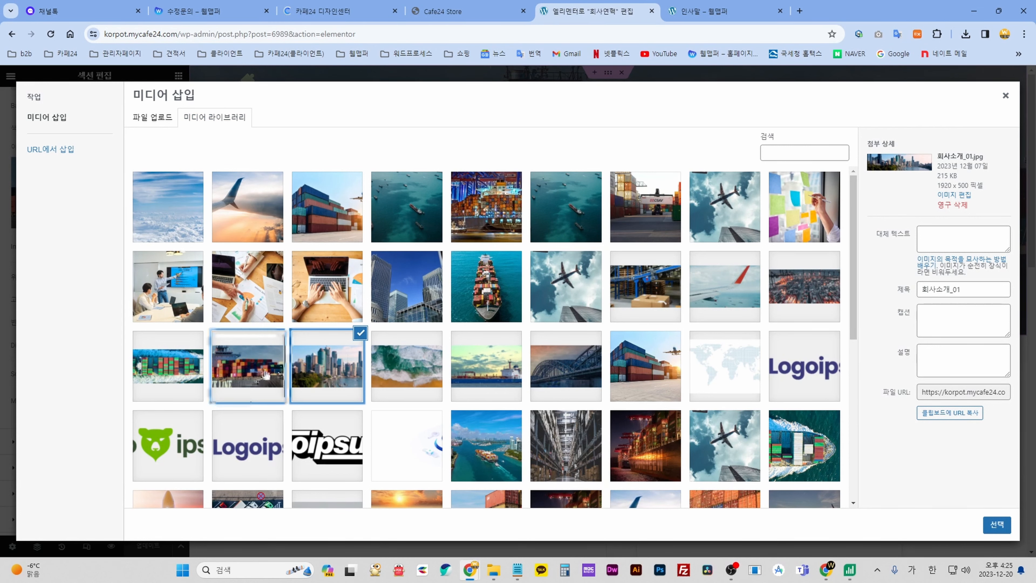
pyautogui.click(315, 354)
pyautogui.click(276, 347)
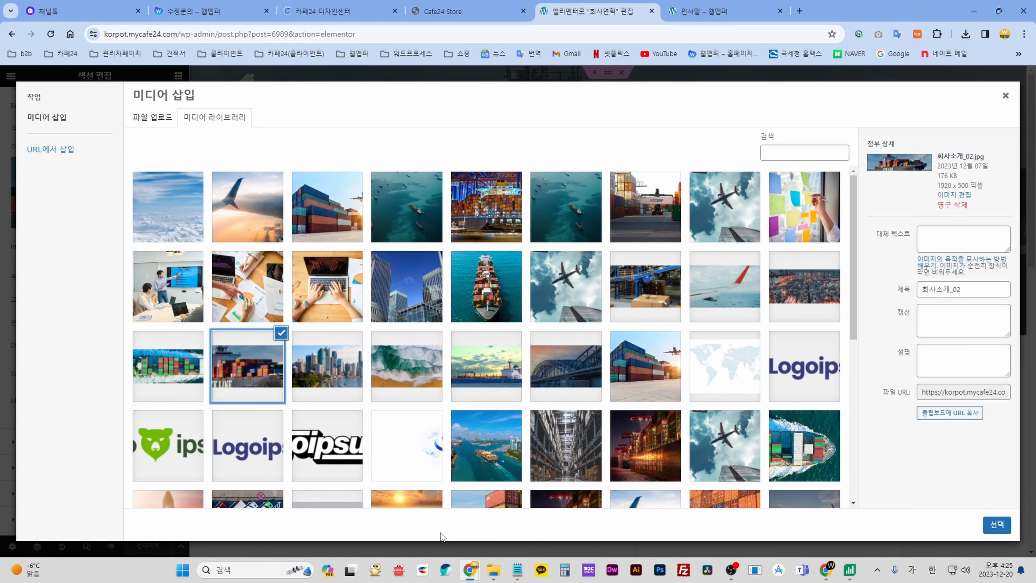
pyautogui.click(1001, 527)
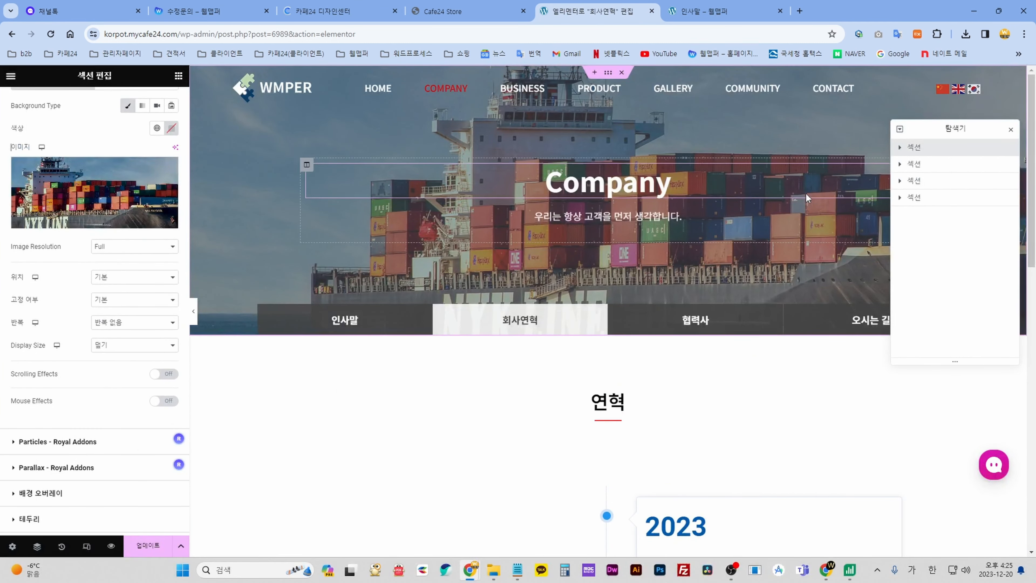
# - Open the banner's Company heading for editing and select the tagline text below it in its text editor
pyautogui.click(613, 182)
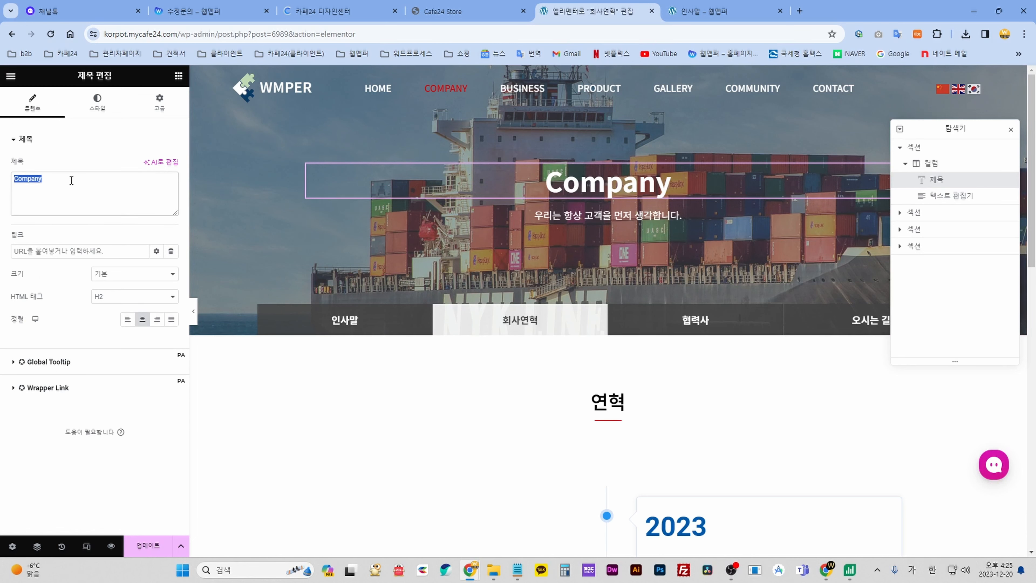
pyautogui.click(547, 210)
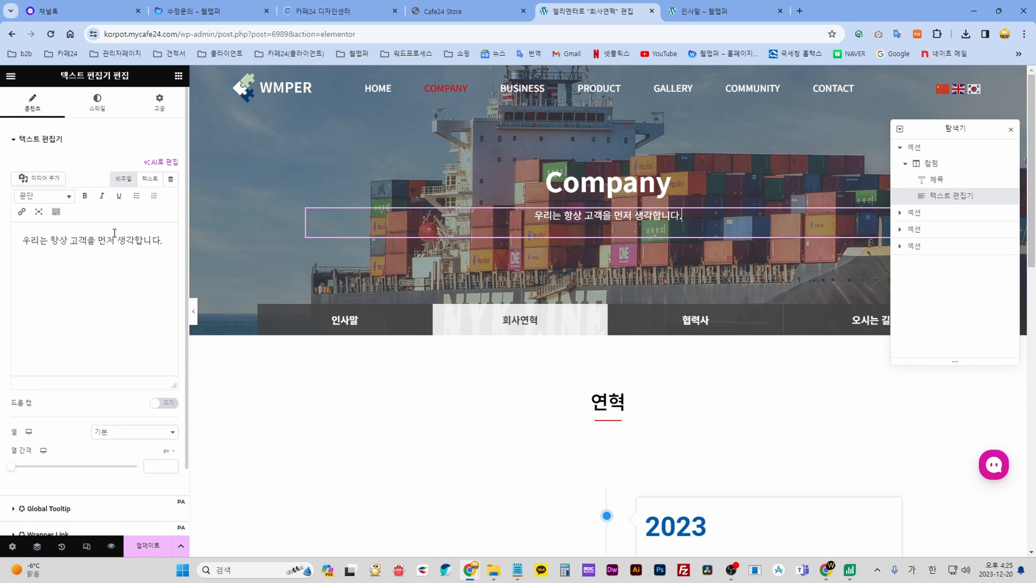
pyautogui.moveTo(163, 240); pyautogui.dragTo(29, 243)
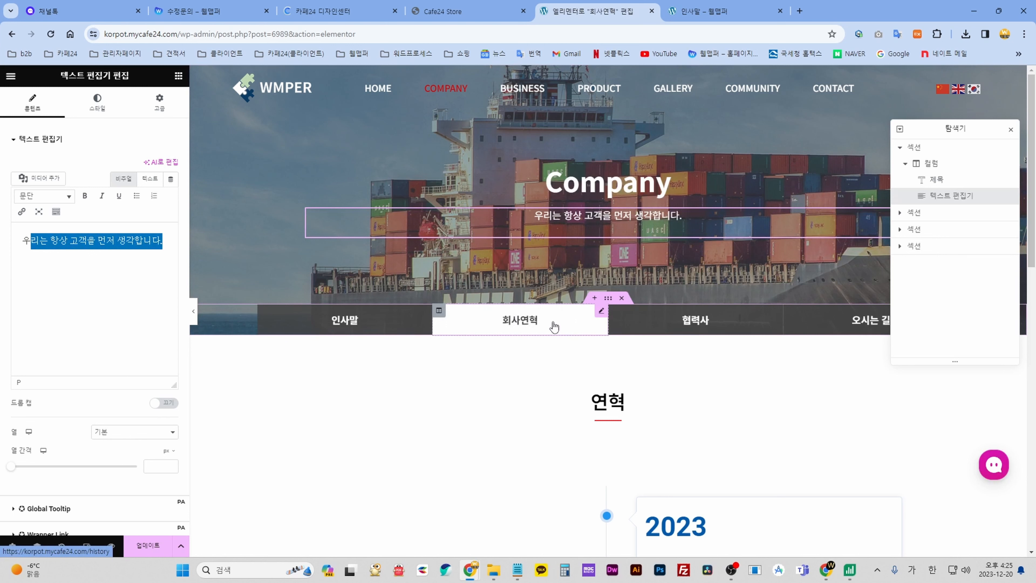
# - Inspect the settings of the 인사말, 회사연혁, 협력사 and 오시는 길 buttons below the banner
pyautogui.click(403, 320)
pyautogui.click(523, 325)
pyautogui.click(836, 324)
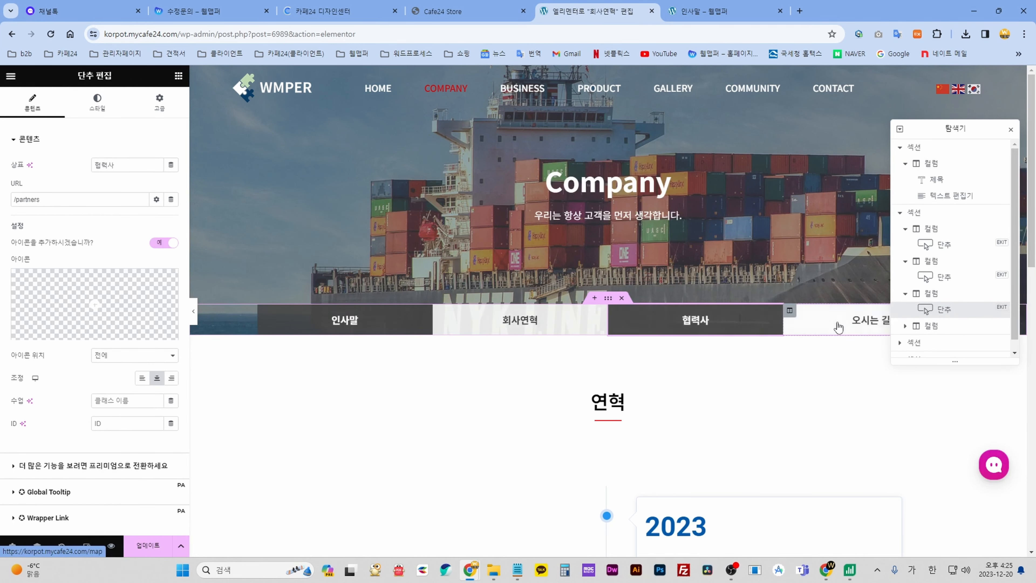
# - Inspect the 연혁 heading's settings, and expand the timeline's 2023 item to select its title text
pyautogui.scroll(-3, 634, 304)
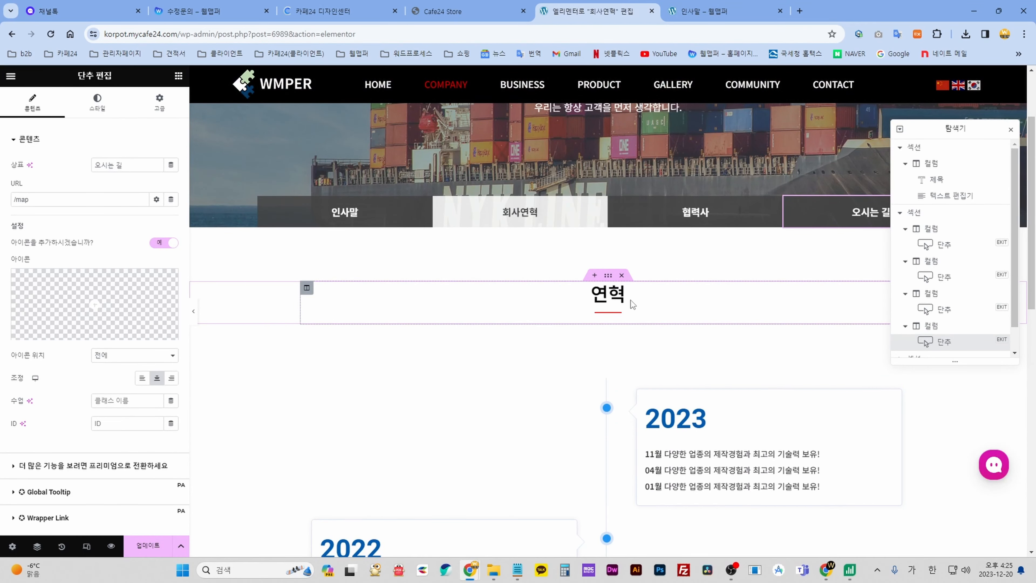
pyautogui.click(632, 304)
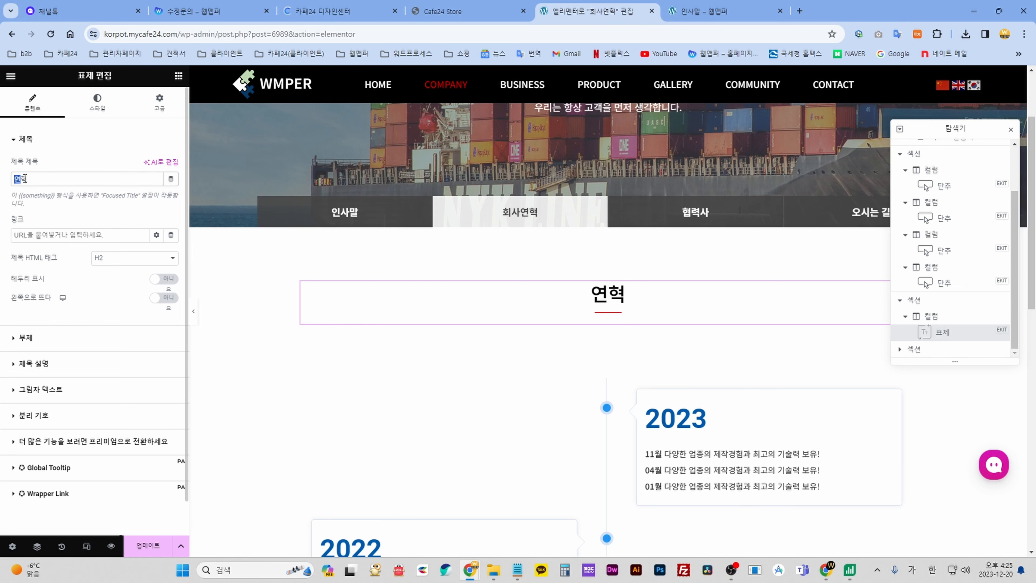
pyautogui.scroll(-4, 610, 428)
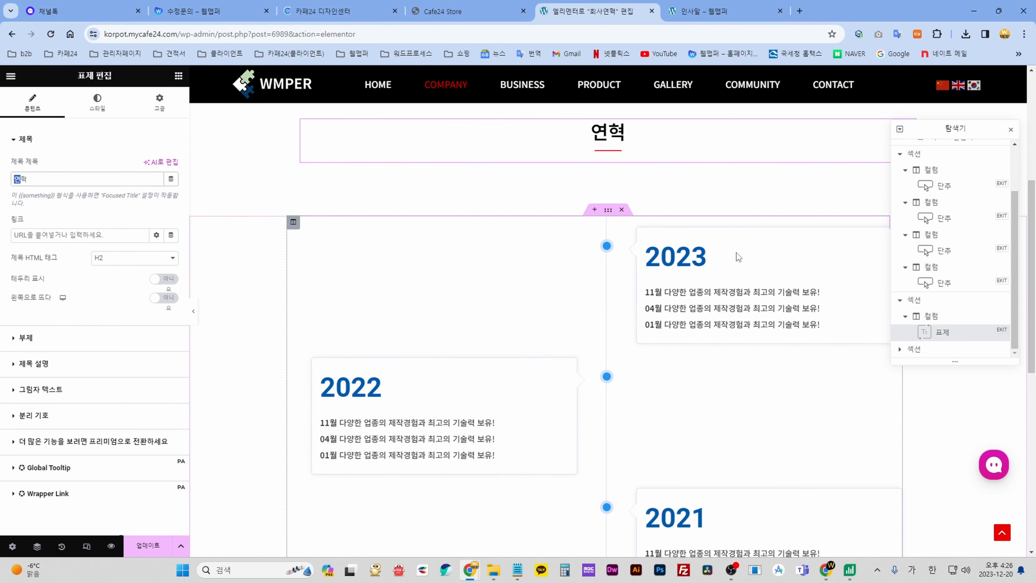
pyautogui.click(800, 257)
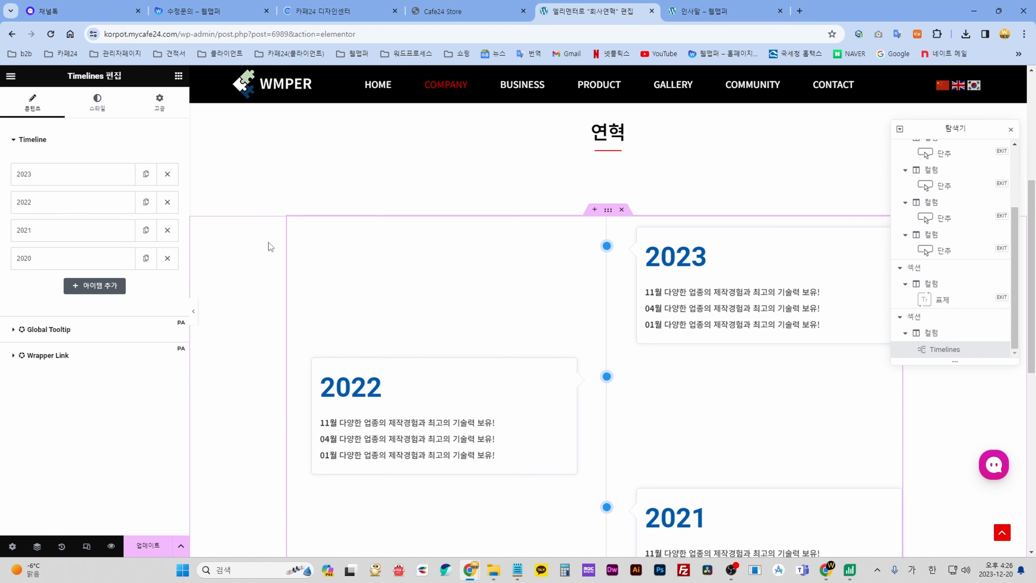
pyautogui.click(73, 179)
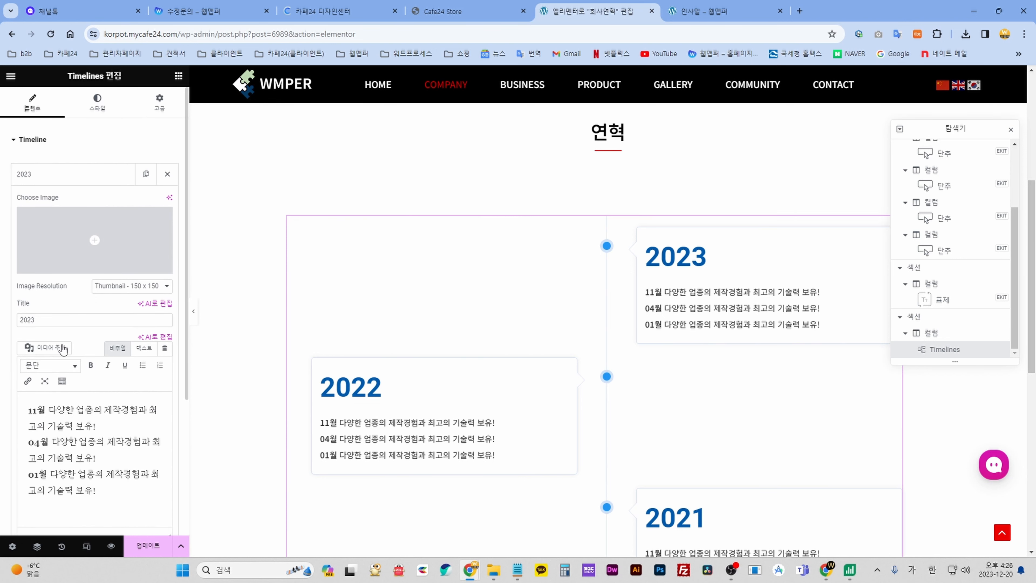
pyautogui.scroll(-1, 64, 345)
pyautogui.moveTo(48, 262); pyautogui.dragTo(24, 265)
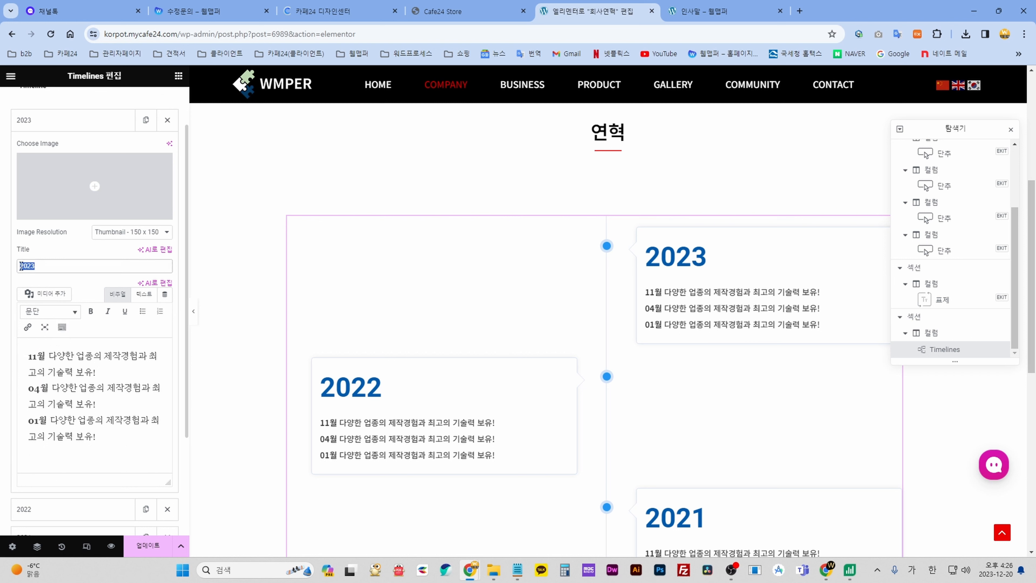
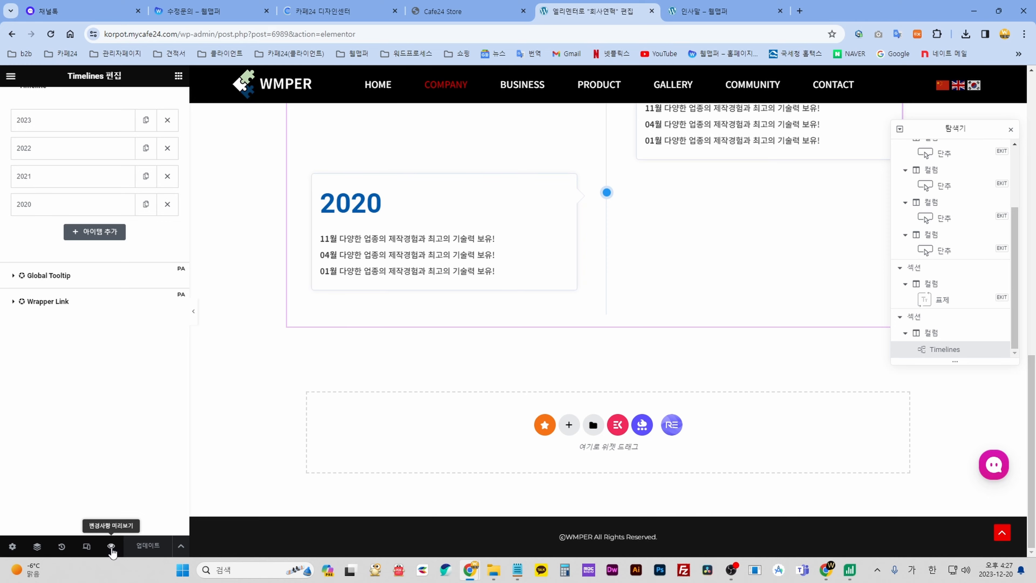
# - Preview the 회사연혁 page, look through it from top to bottom, and return to its Elementor editor
pyautogui.click(111, 547)
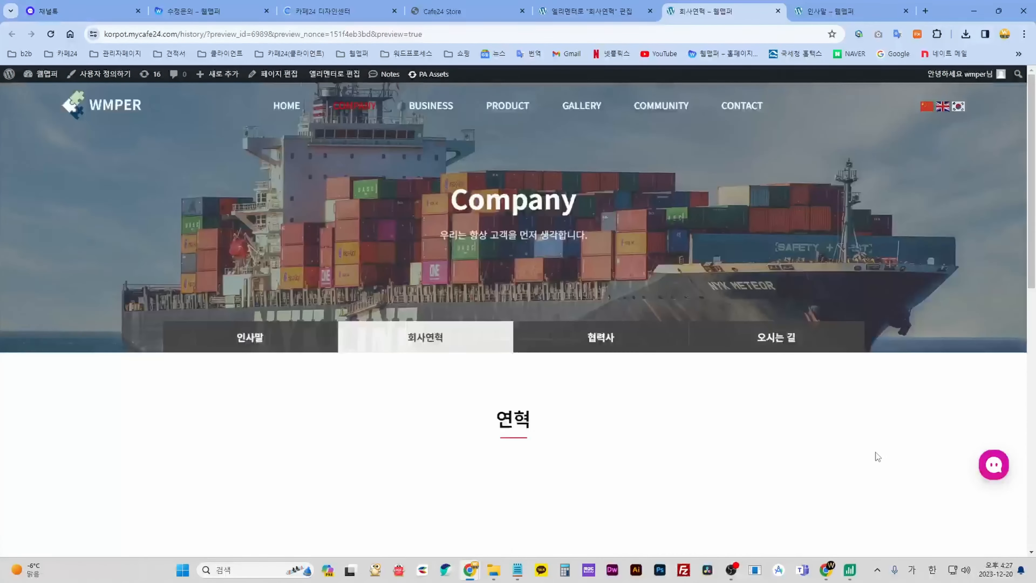
pyautogui.scroll(-10, 876, 451)
pyautogui.scroll(10, 876, 456)
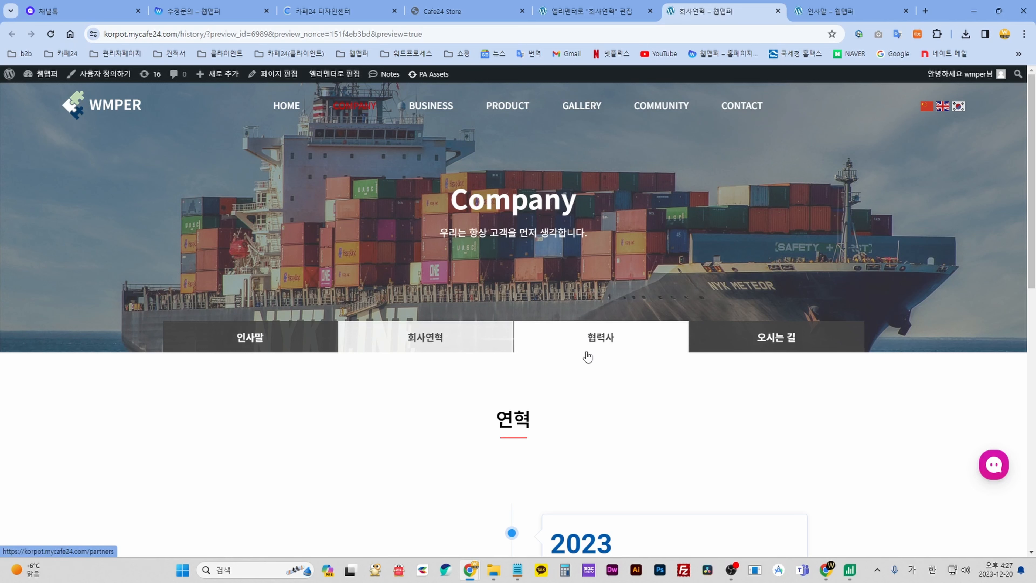
pyautogui.click(594, 15)
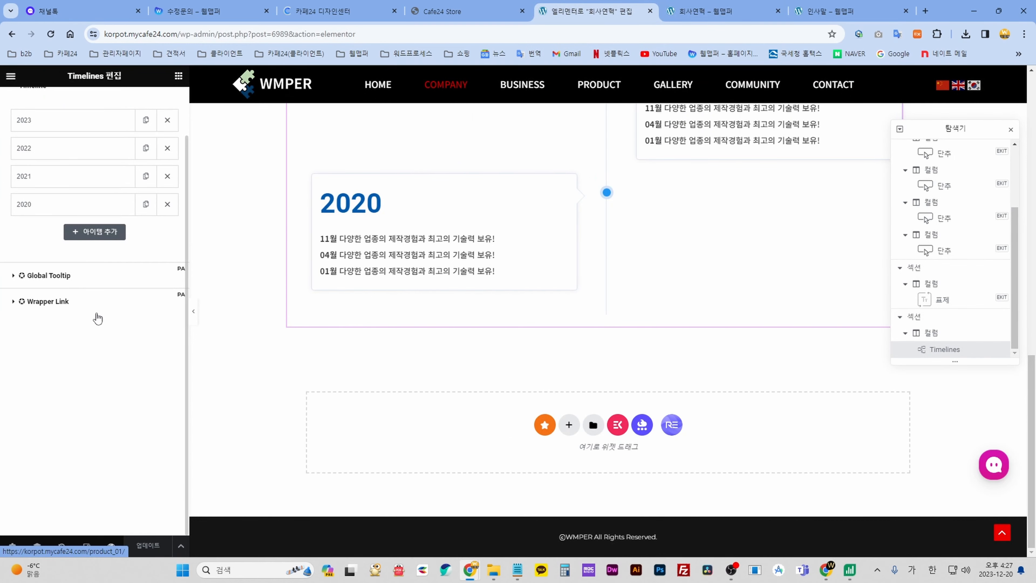
# - Exit Elementor and go back from the 회사연혁 page editor to the list of all pages
pyautogui.scroll(2, 98, 318)
pyautogui.click(11, 76)
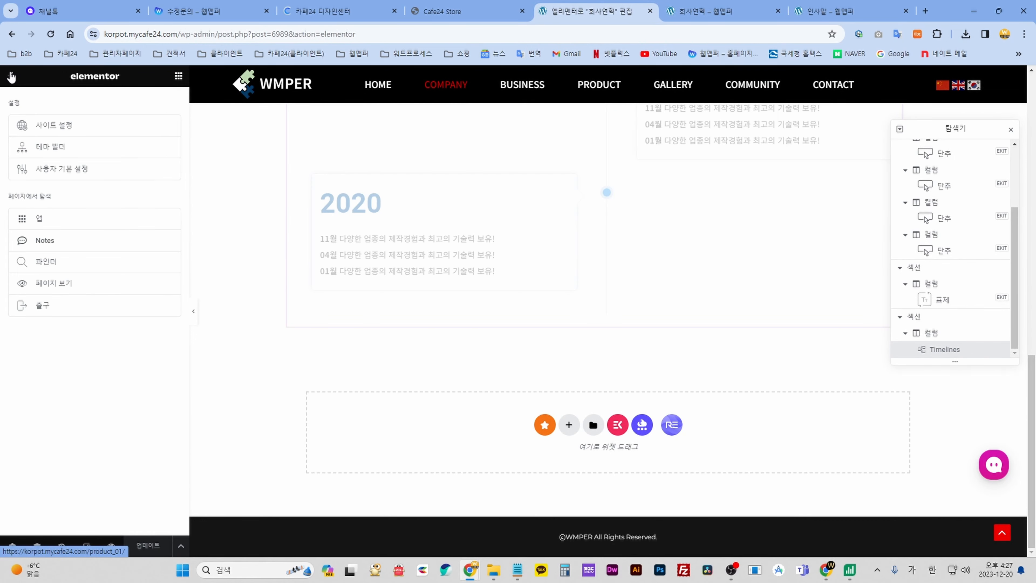
pyautogui.click(41, 306)
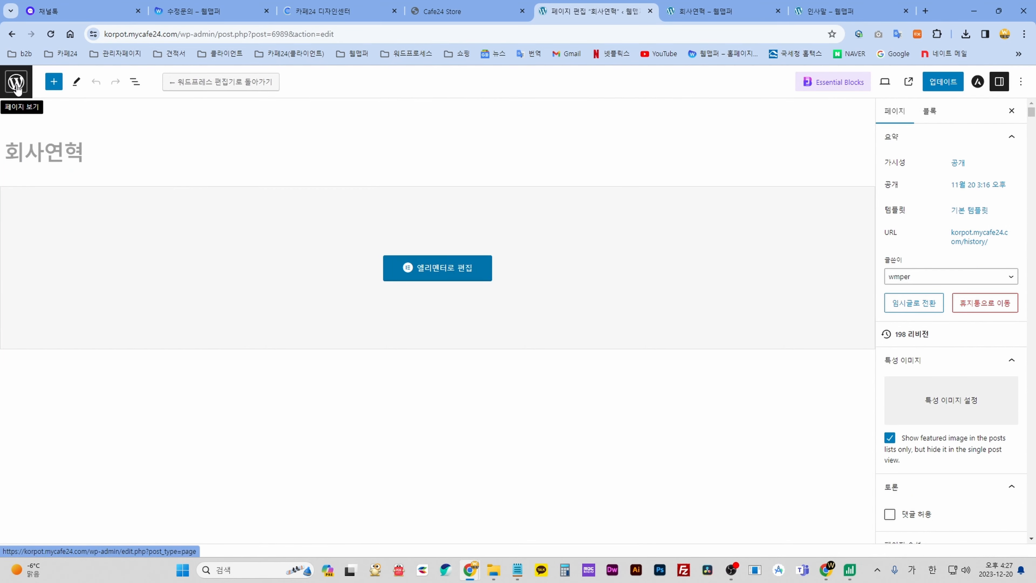
pyautogui.click(15, 82)
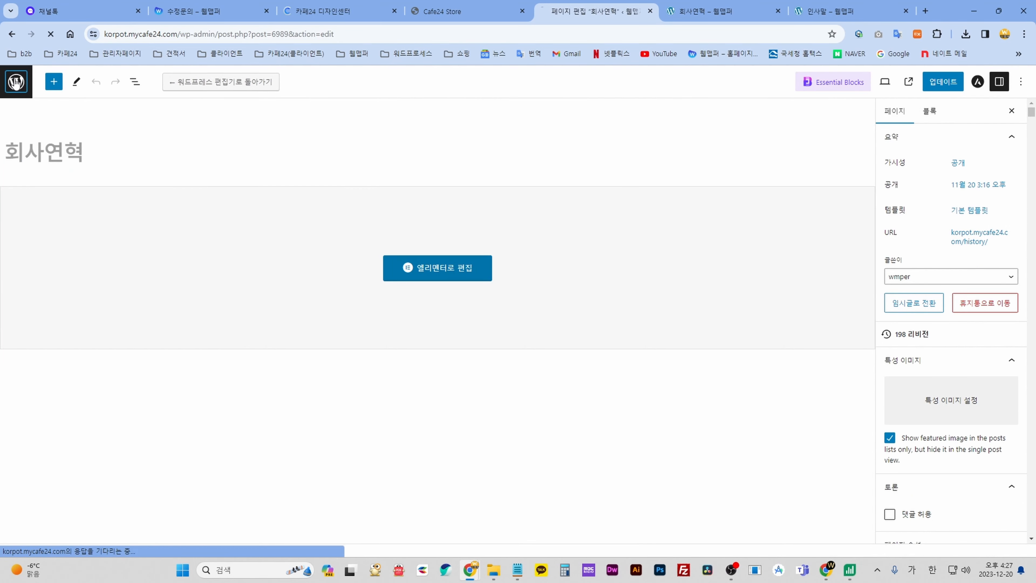
# - Find the 협력사 page in the page list and open it in Elementor
pyautogui.scroll(-2, 21, 294)
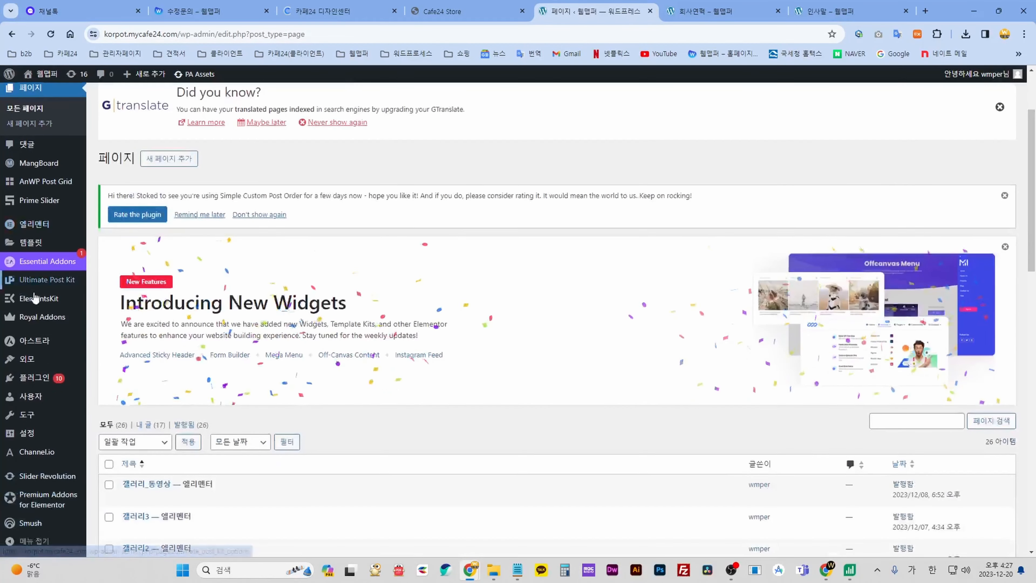
pyautogui.scroll(2, 347, 321)
pyautogui.scroll(-9, 350, 310)
pyautogui.scroll(-5, 349, 309)
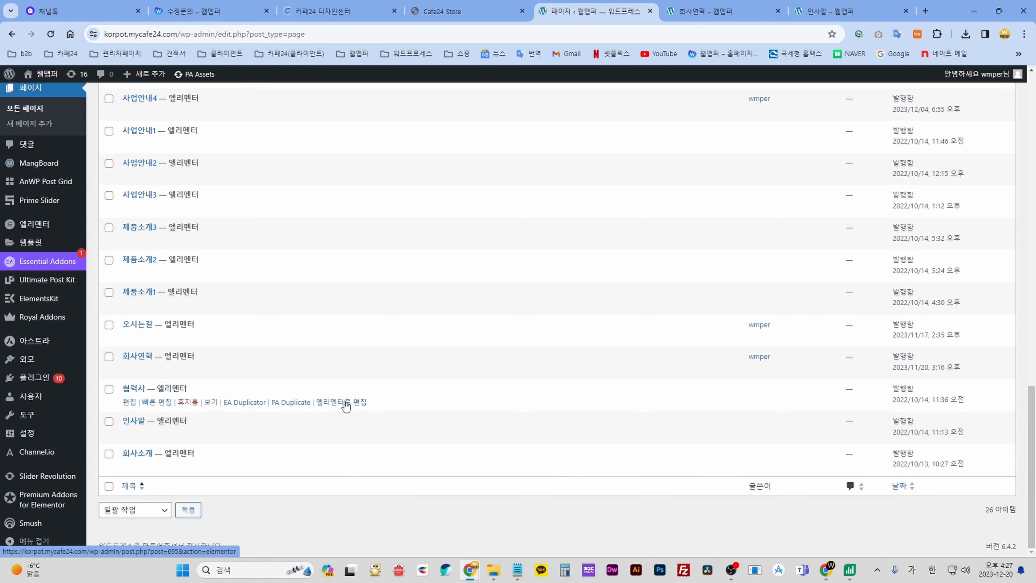
pyautogui.click(346, 406)
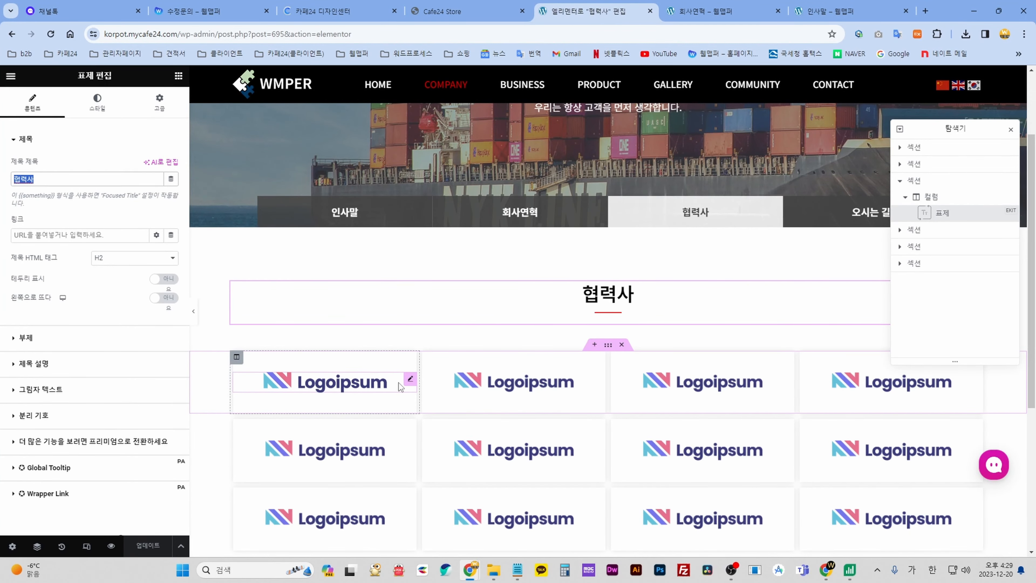
# - Open the first partner logo's image in the media library and inspect the pixel dimensions of pic-1.png
pyautogui.click(334, 385)
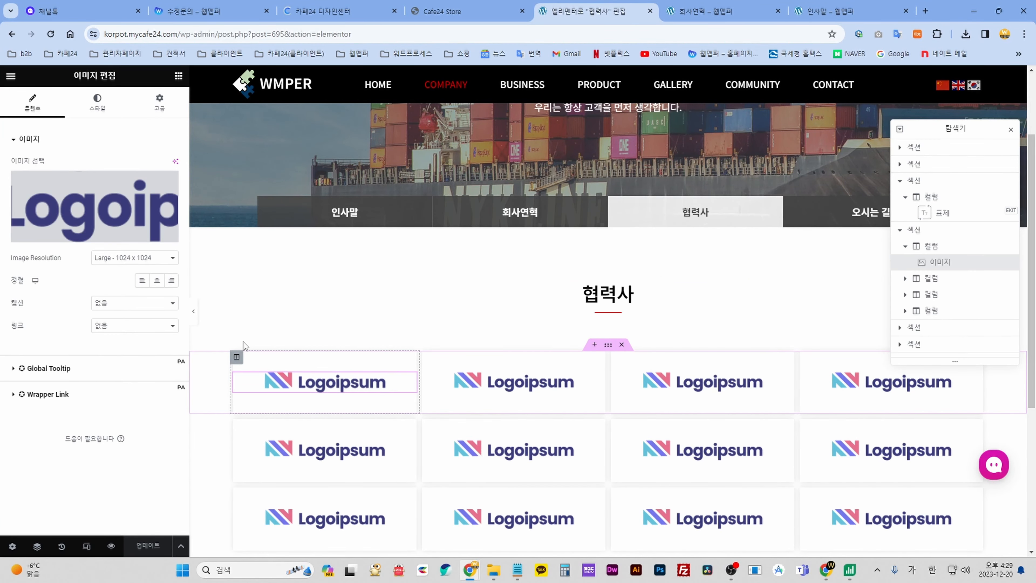
pyautogui.click(88, 199)
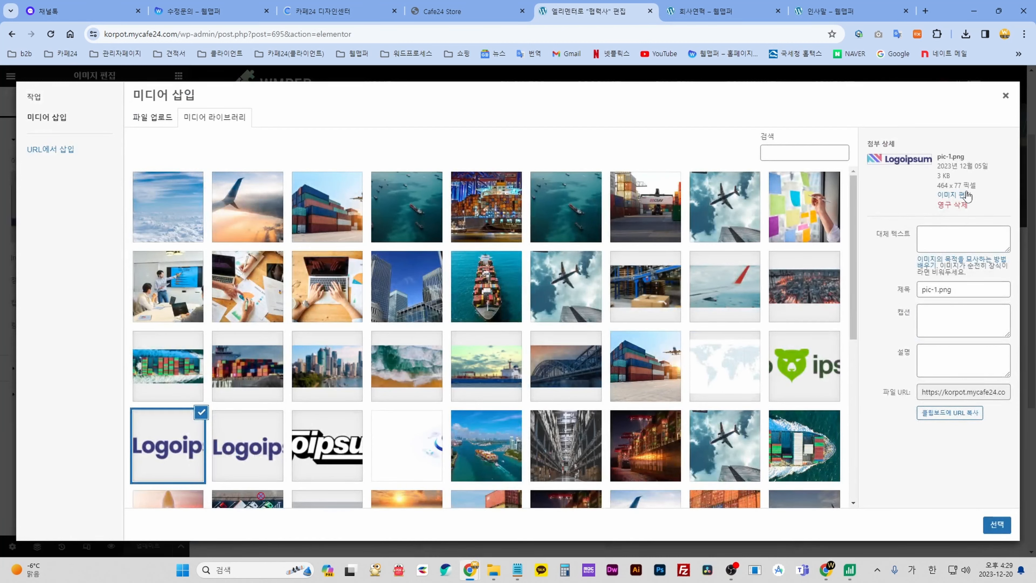
pyautogui.moveTo(936, 187); pyautogui.dragTo(963, 184)
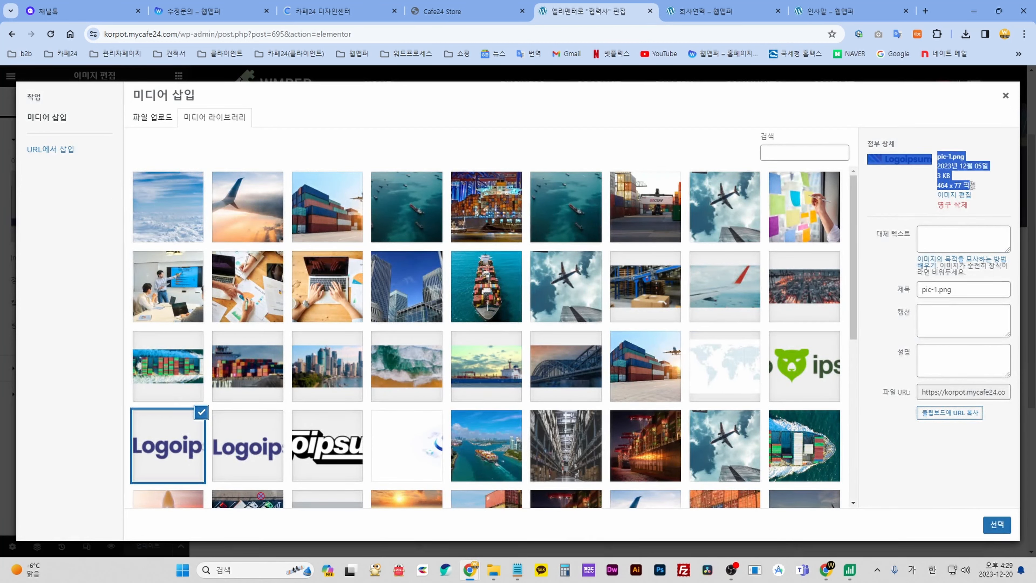
pyautogui.click(987, 189)
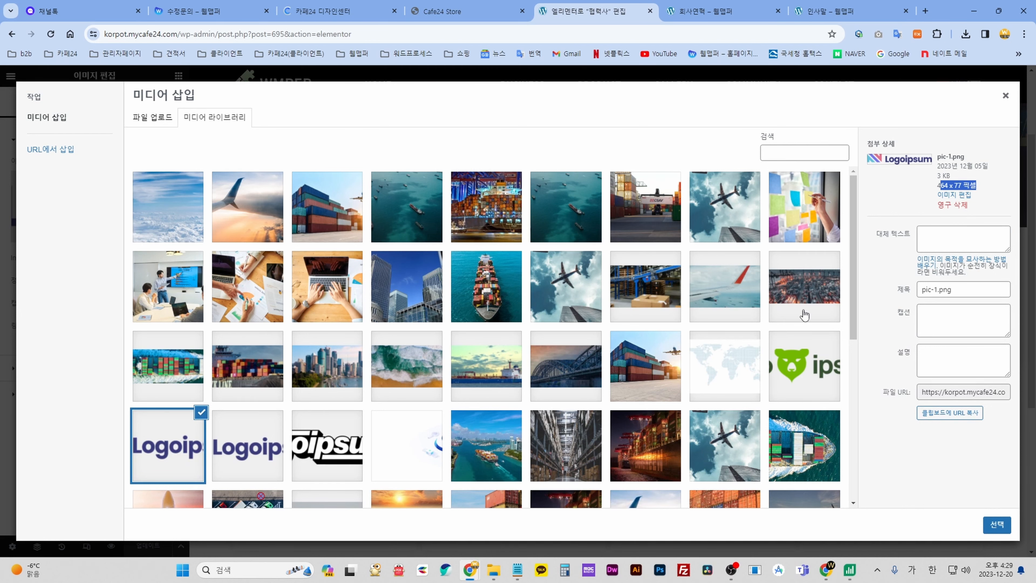
# - Replace the first partner logo's image with pic-4.png from the media library
pyautogui.click(246, 442)
pyautogui.click(324, 445)
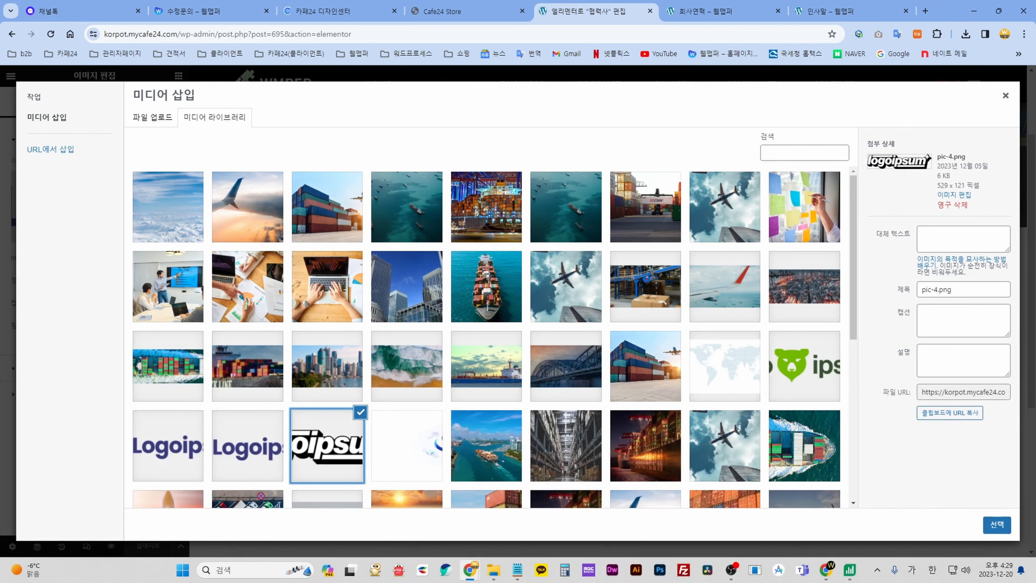
pyautogui.click(993, 526)
pyautogui.scroll(-1, 612, 392)
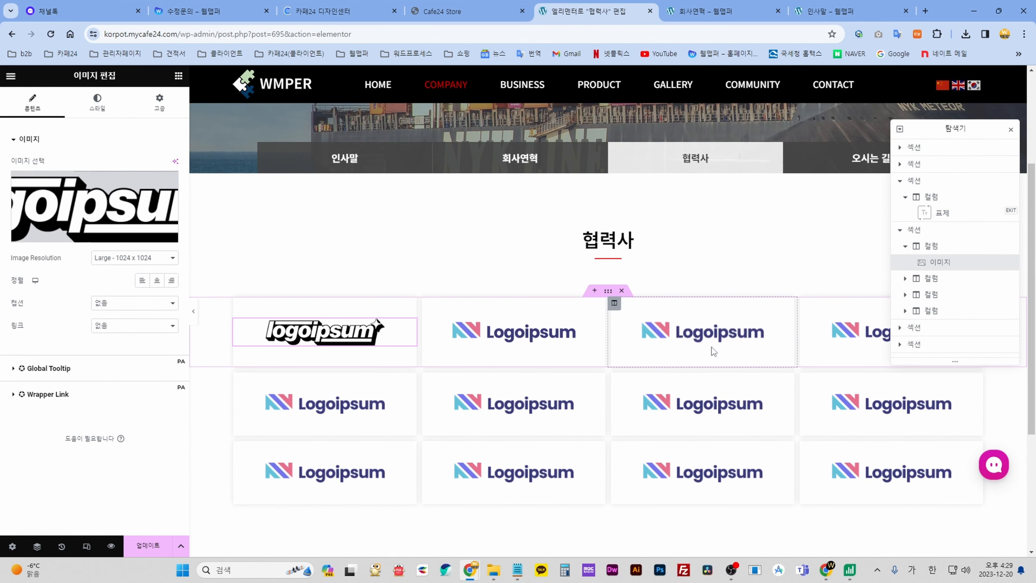
# - Set the first partner logo's image back to pic-1.png from the media library
pyautogui.click(82, 204)
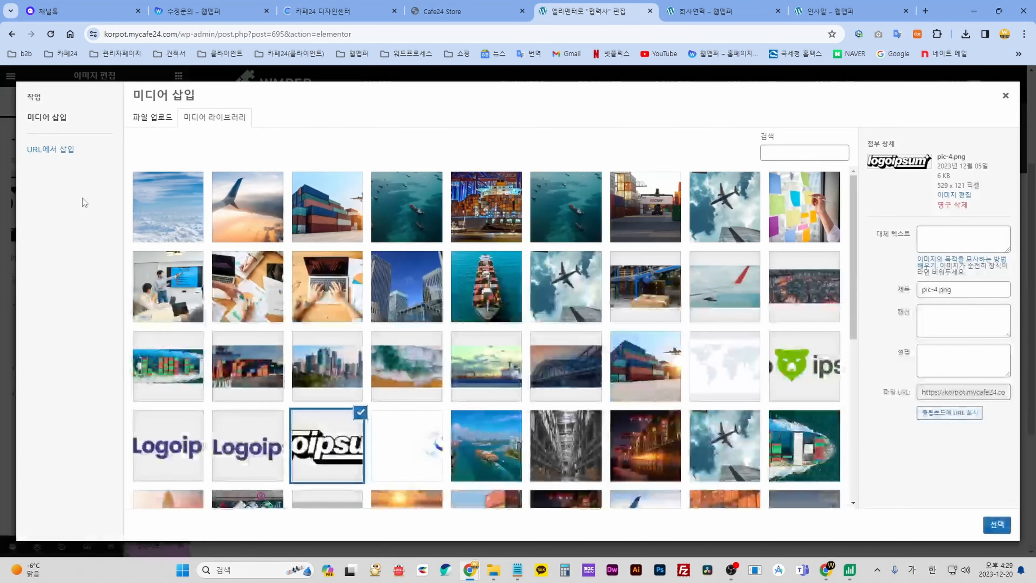
pyautogui.click(180, 478)
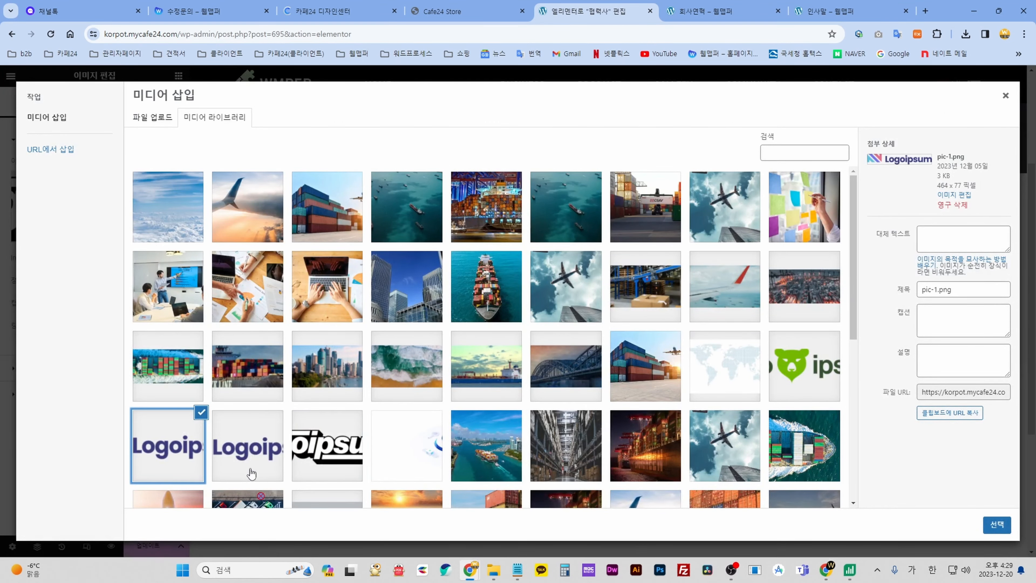
pyautogui.click(995, 529)
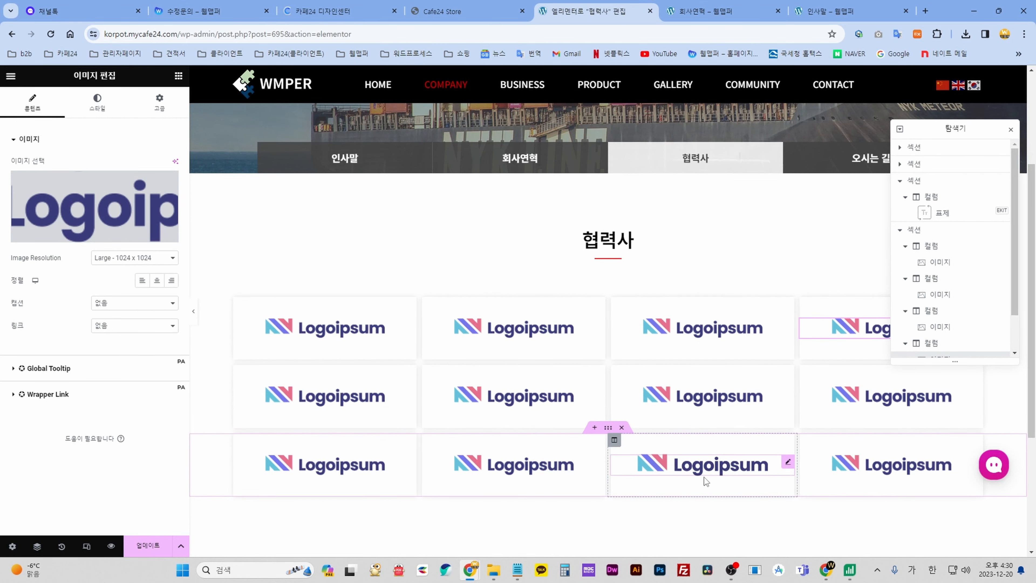
# - Try deleting the fourth column of the bottom logo row, and undo the deletion
pyautogui.scroll(-4, 704, 477)
pyautogui.scroll(3, 680, 478)
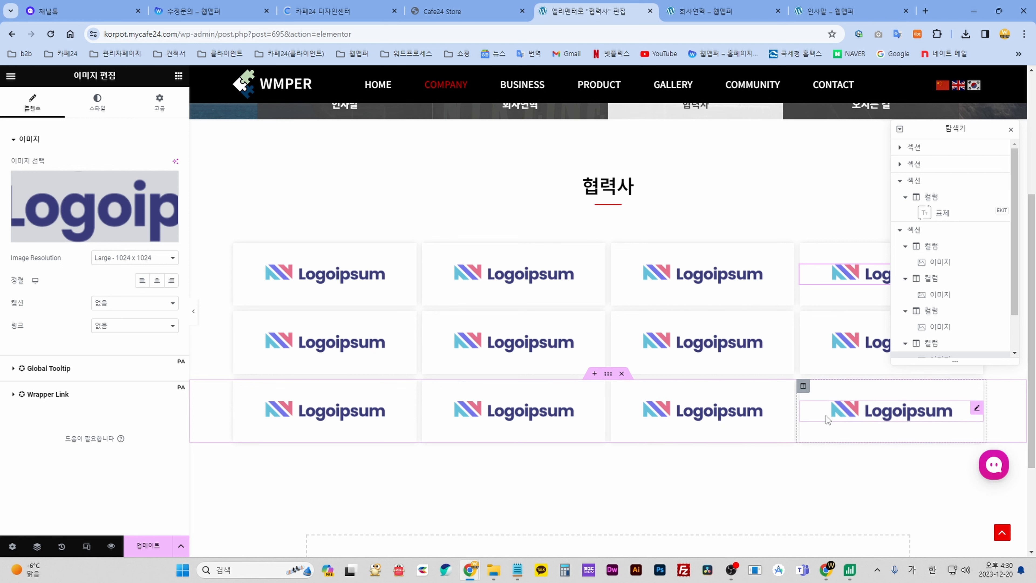
pyautogui.rightClick(803, 387)
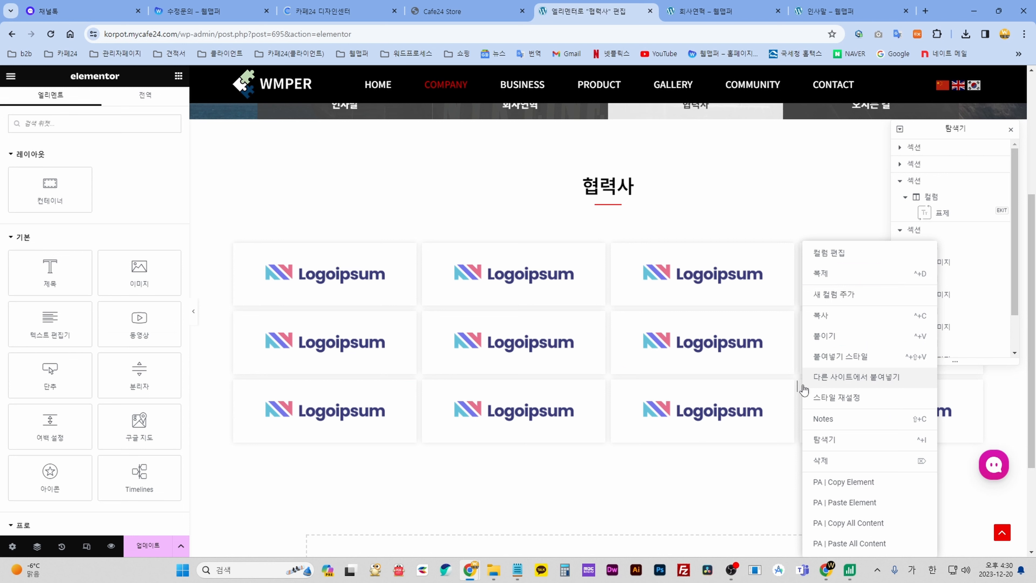
pyautogui.click(824, 464)
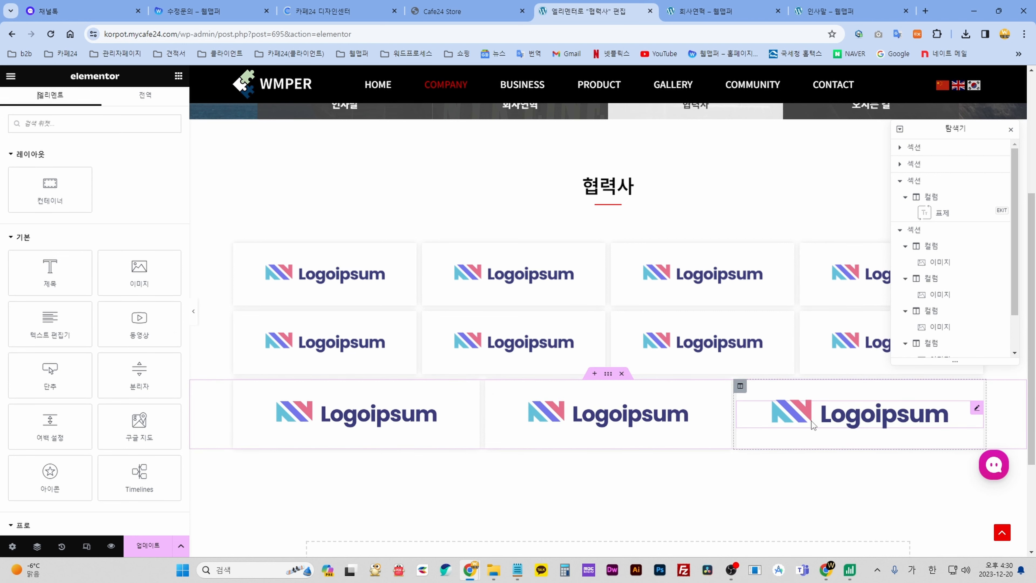
pyautogui.hotkey('ctrl', 'z')
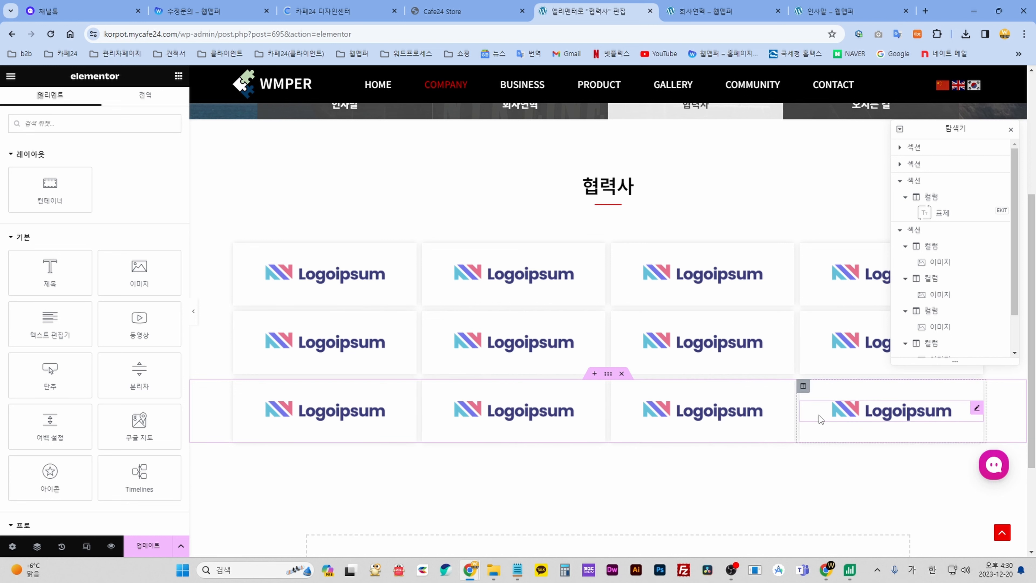
# - Delete only the logo image in the bottom row's fourth column, and try removing the empty column before undoing that removal
pyautogui.rightClick(976, 414)
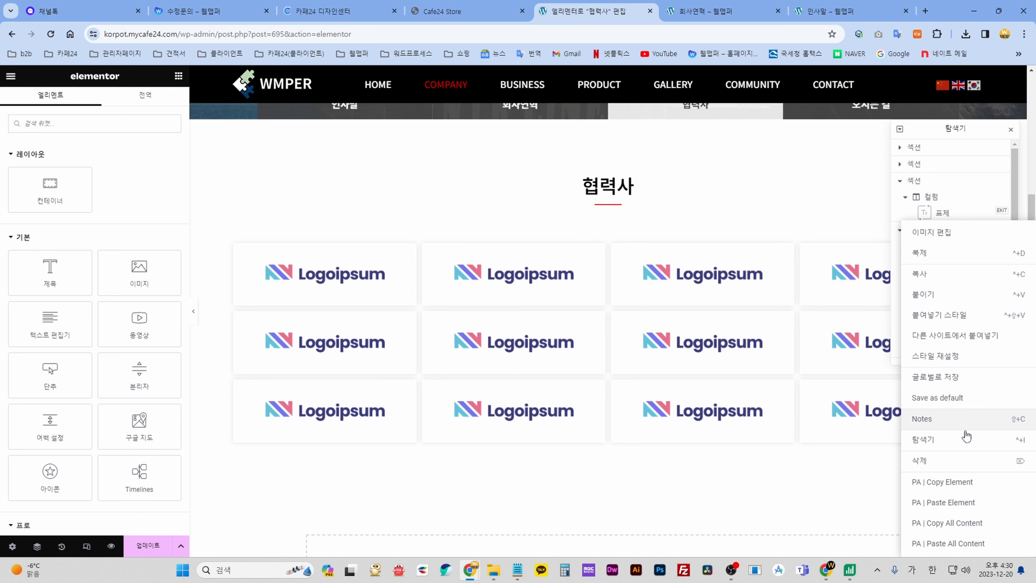
pyautogui.click(940, 468)
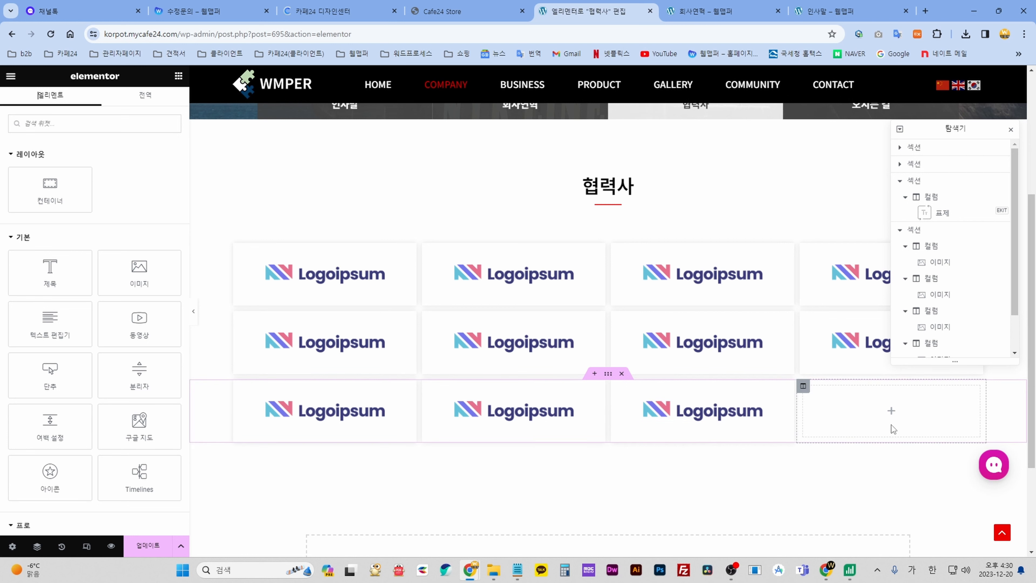
pyautogui.rightClick(803, 388)
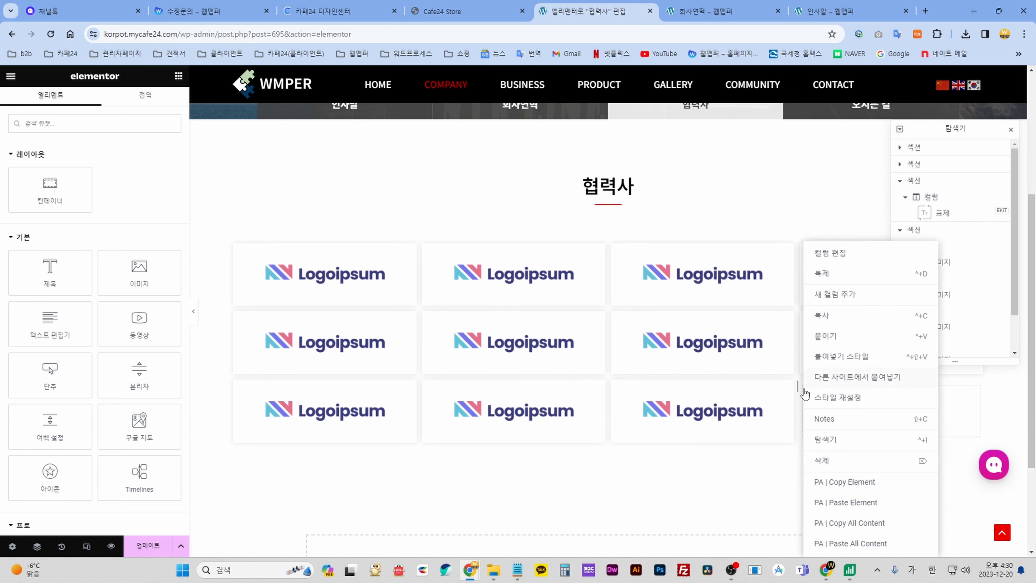
pyautogui.click(829, 462)
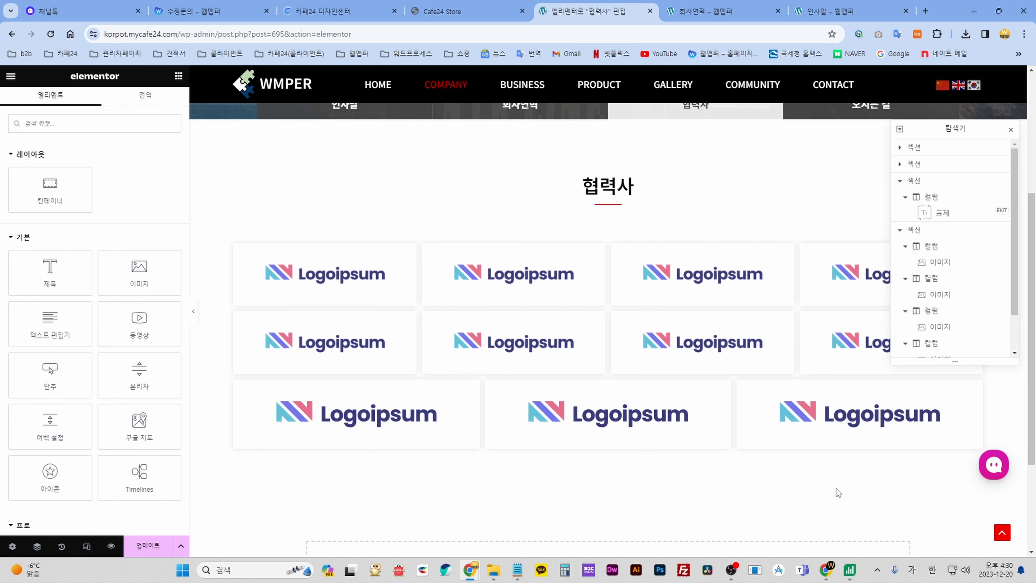
pyautogui.hotkey('ctrl', 'z')
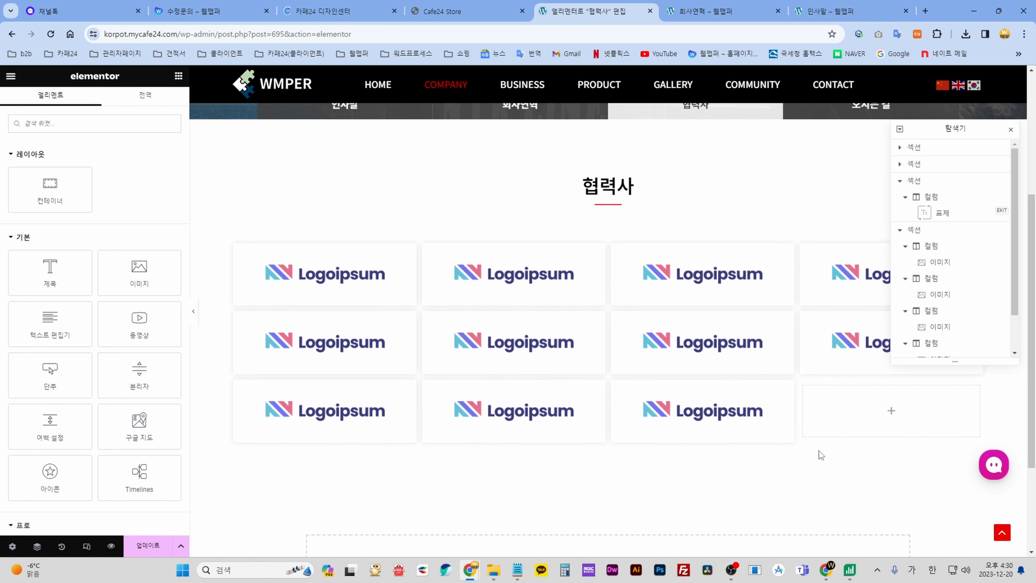
# - Delete the logo image in the bottom row's third column, and remove that row's whole section
pyautogui.rightClick(789, 409)
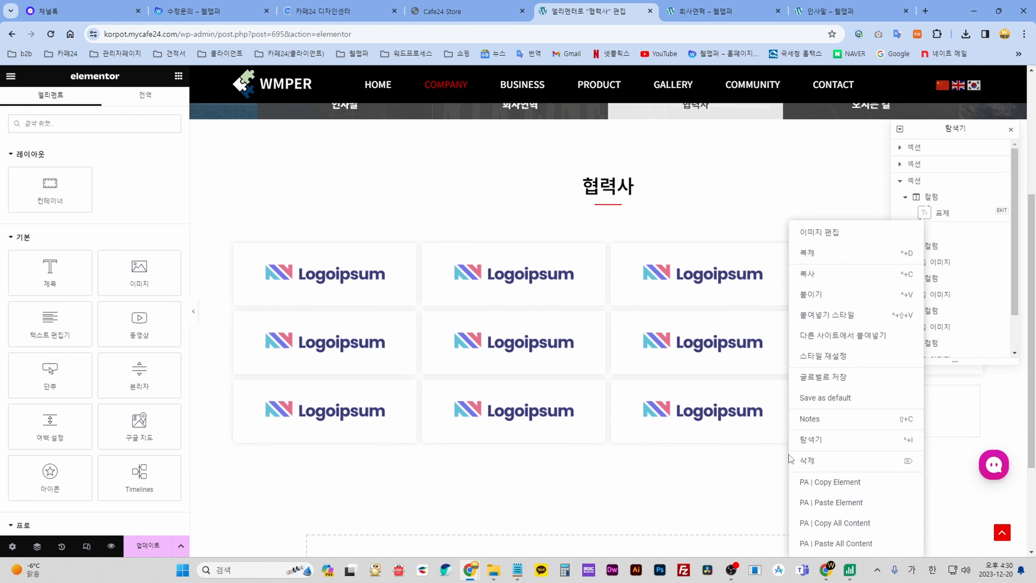
pyautogui.click(803, 462)
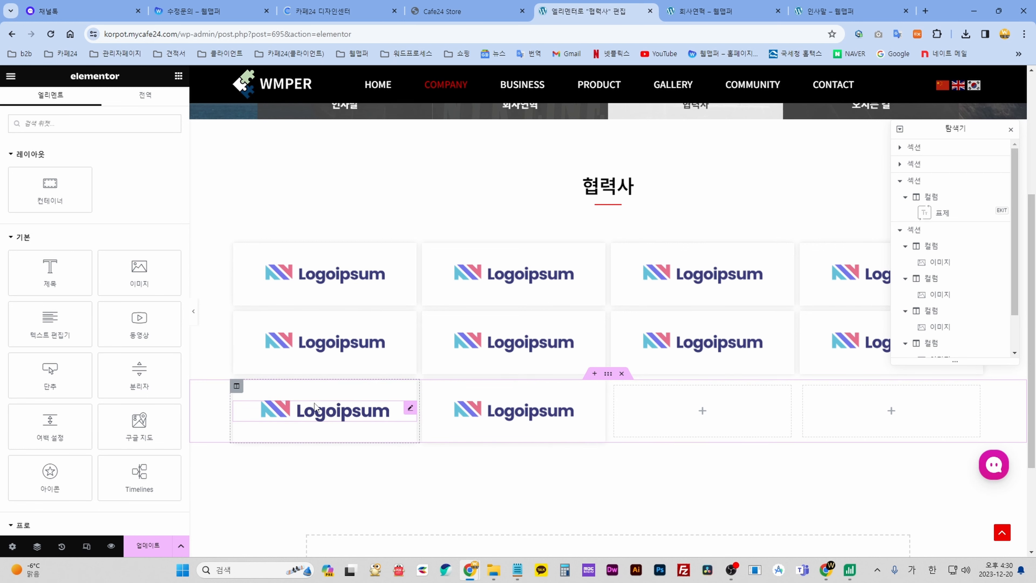
pyautogui.click(621, 373)
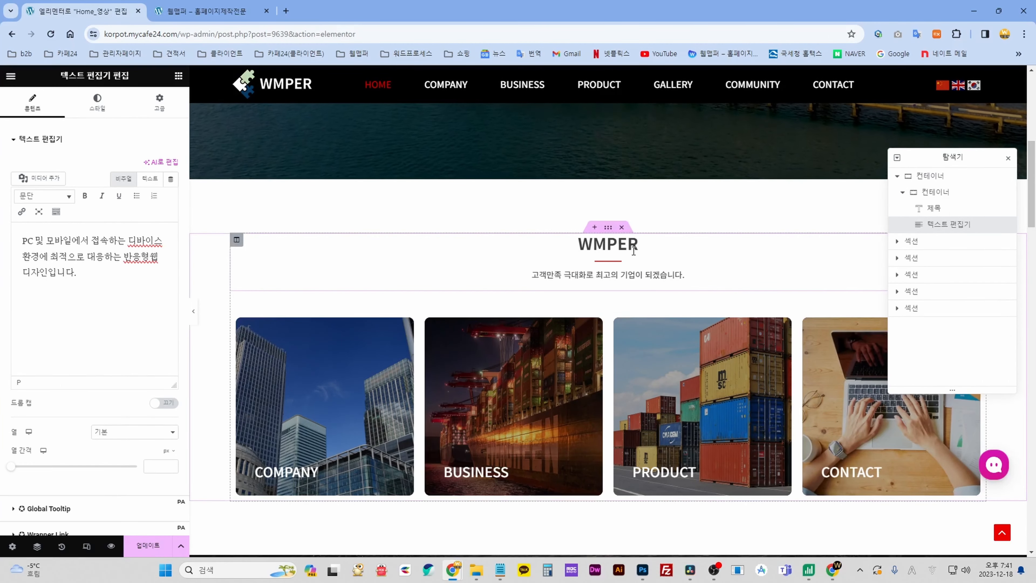
# - Change the title of the WMPER heading on the Home_영상 page to WMPER_01, and replace it with 제목입력
pyautogui.click(666, 252)
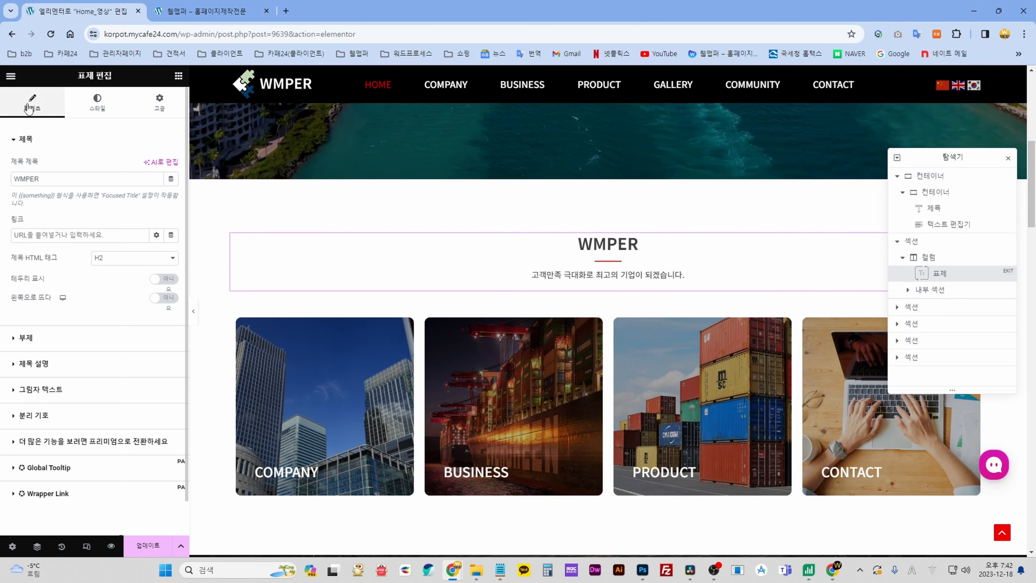
pyautogui.click(97, 103)
pyautogui.click(37, 104)
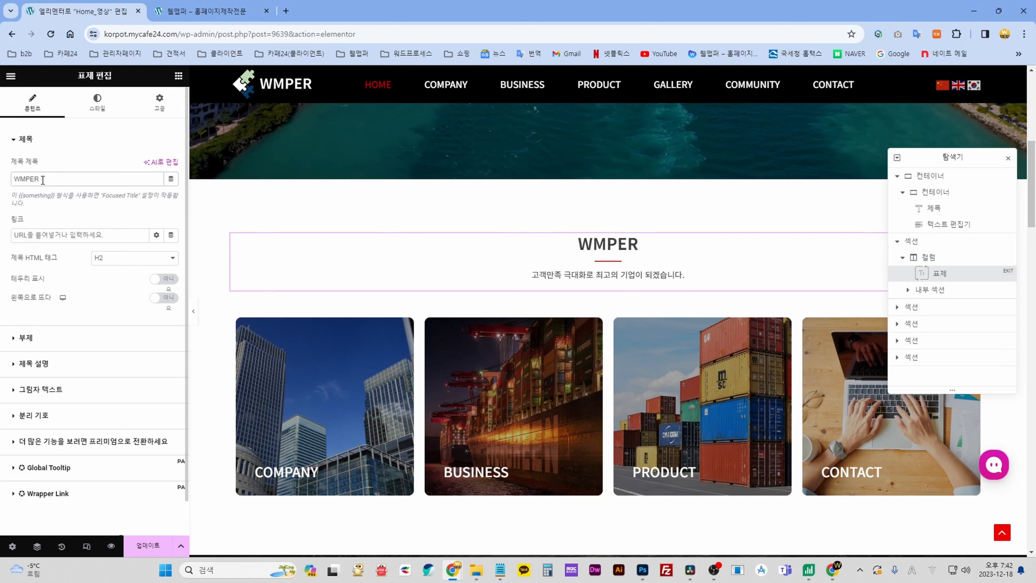
pyautogui.write('01')
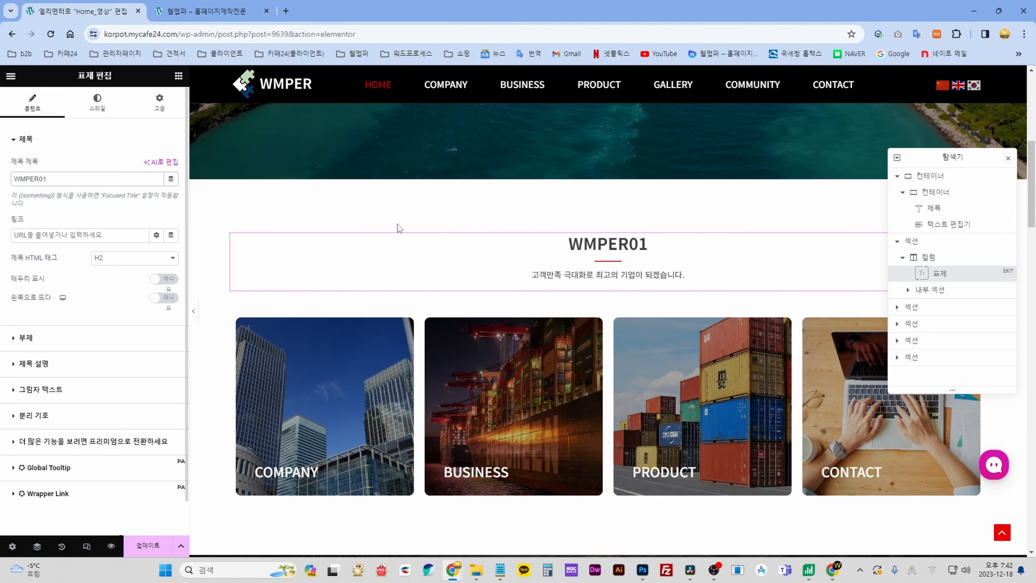
pyautogui.click(41, 179)
pyautogui.write('_')
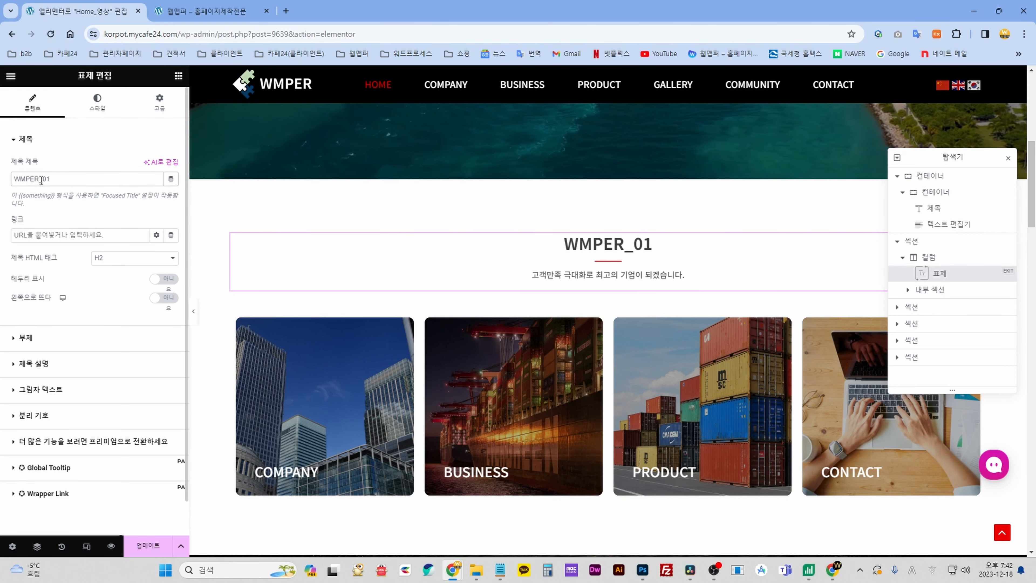
pyautogui.press('BackSpace')
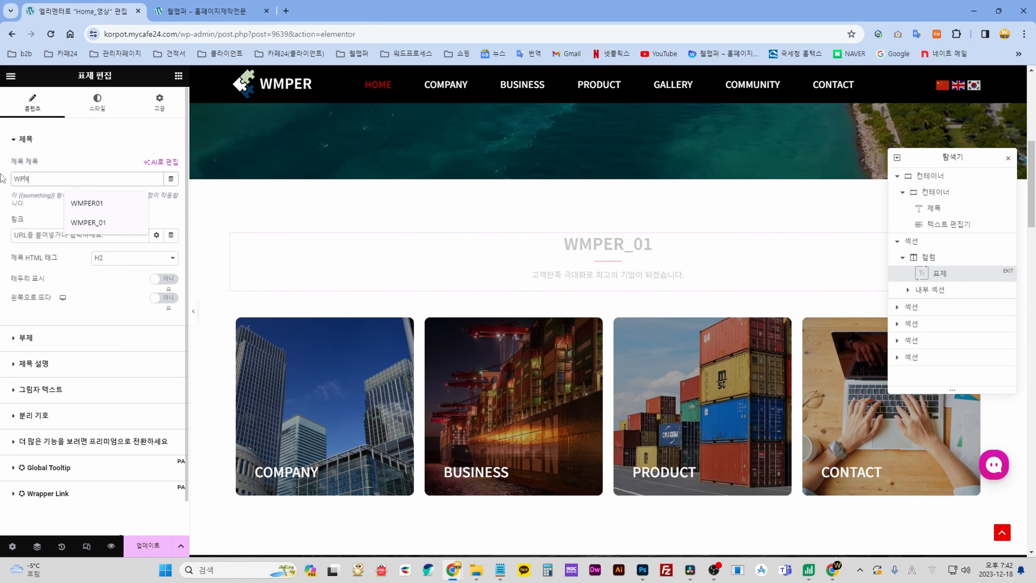
pyautogui.write('제목입력')
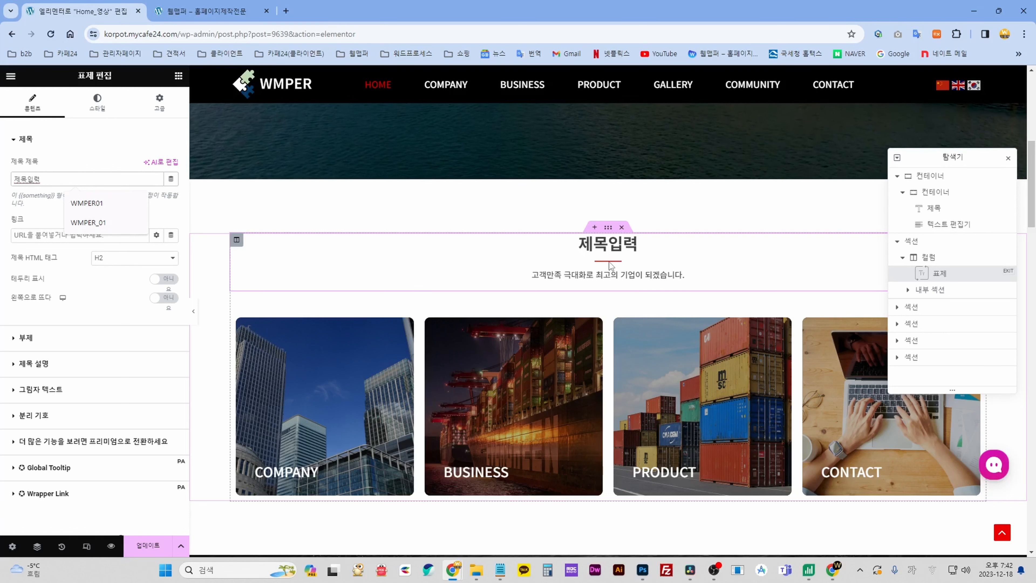
# - Try a semi-transparent greyish colour on the separator line under the heading, and return it to red
pyautogui.click(96, 102)
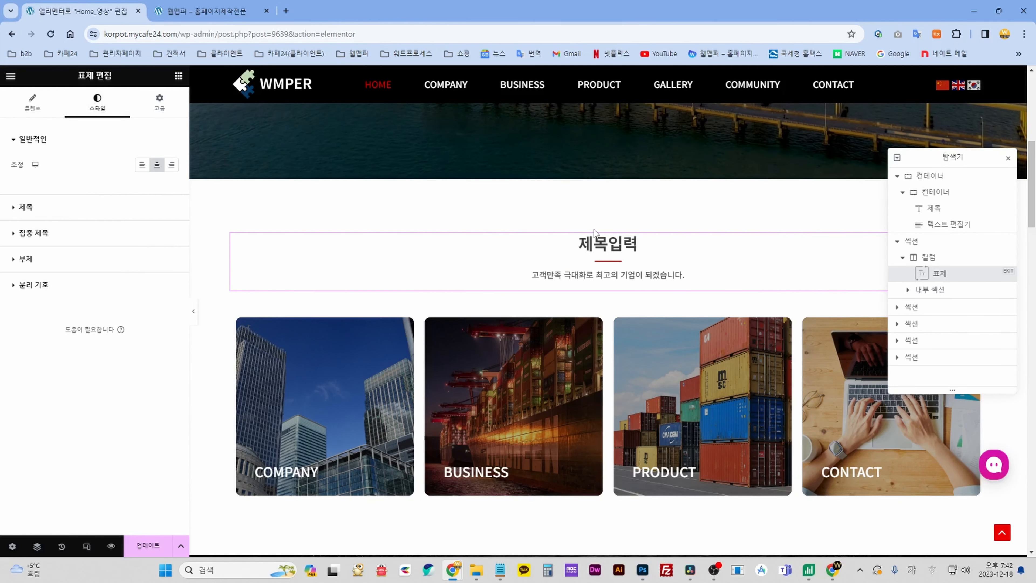
pyautogui.click(33, 285)
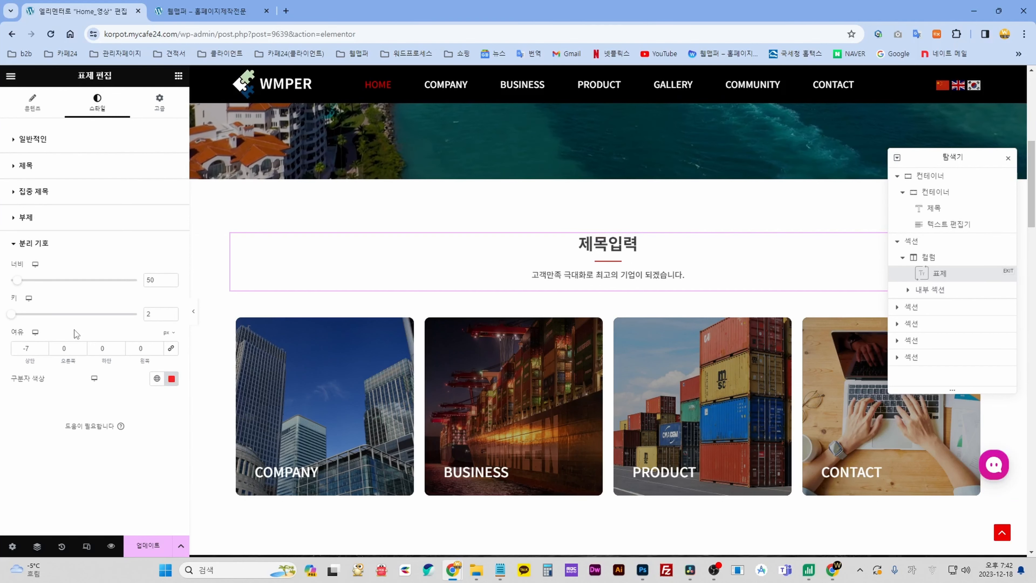
pyautogui.click(171, 378)
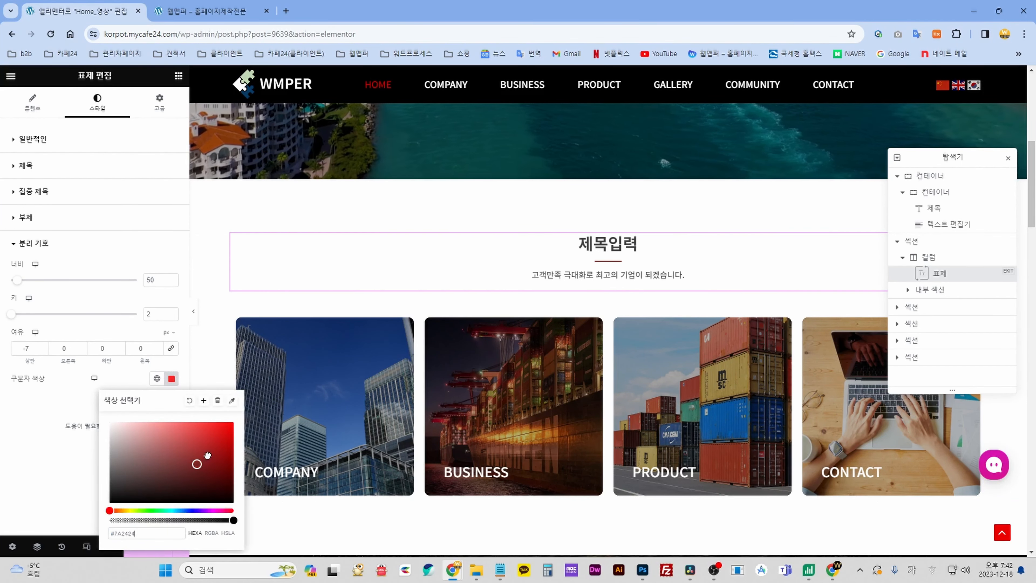
pyautogui.moveTo(207, 455); pyautogui.dragTo(117, 453)
pyautogui.click(190, 520)
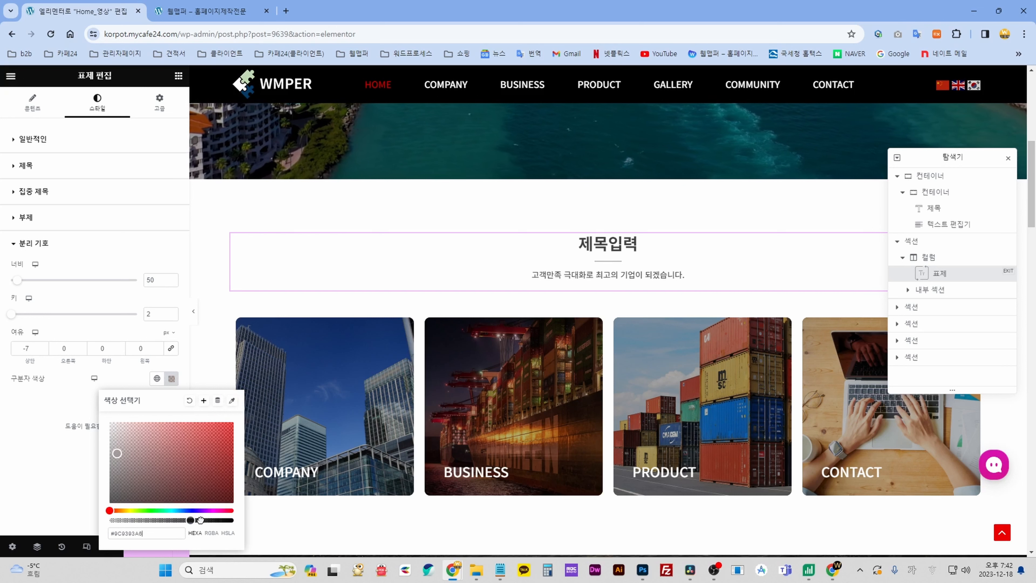
pyautogui.click(201, 520)
pyautogui.click(46, 460)
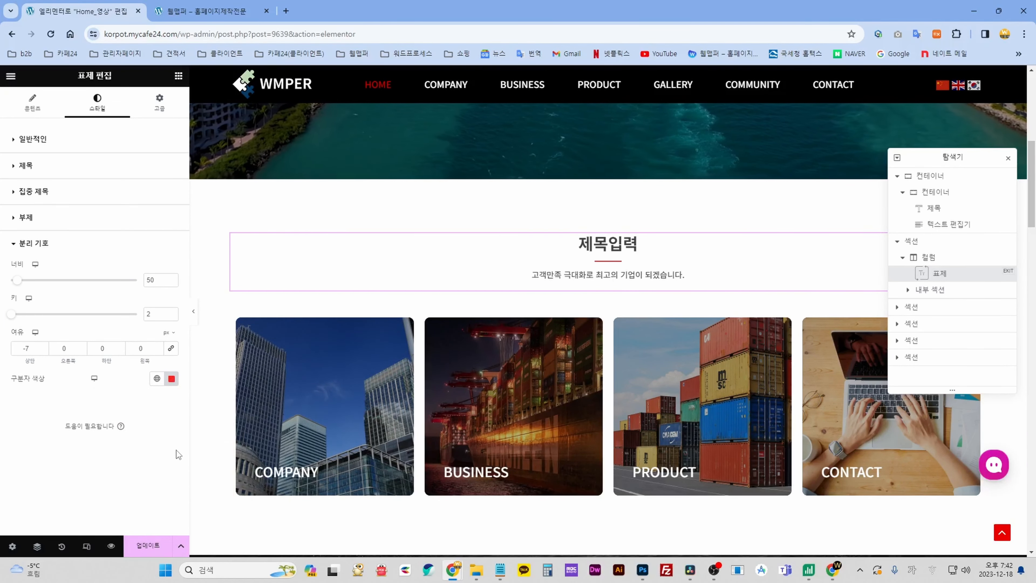
# - Examine the heading's 부제 settings, and return to its 제목 settings
pyautogui.click(31, 103)
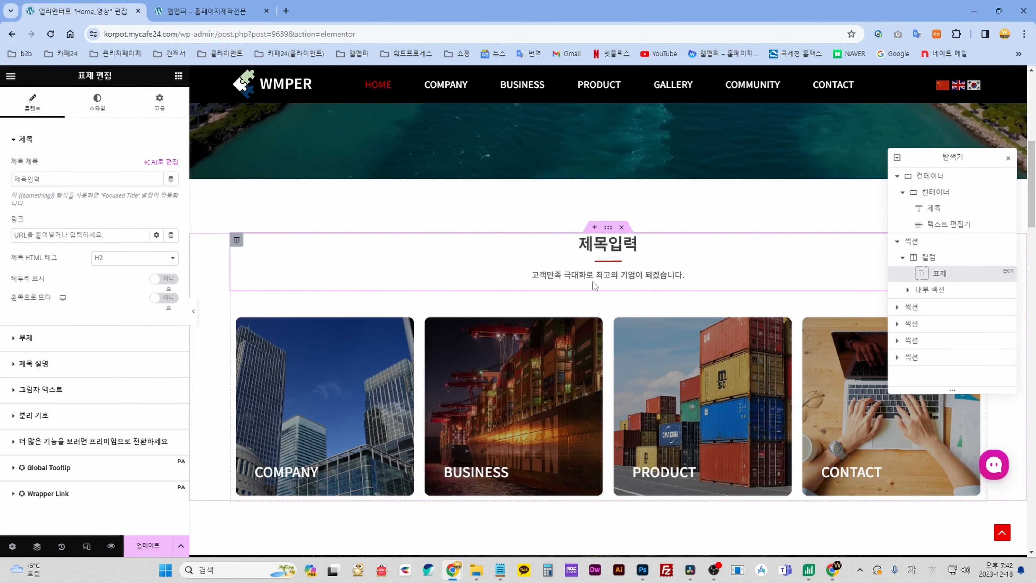
pyautogui.click(24, 338)
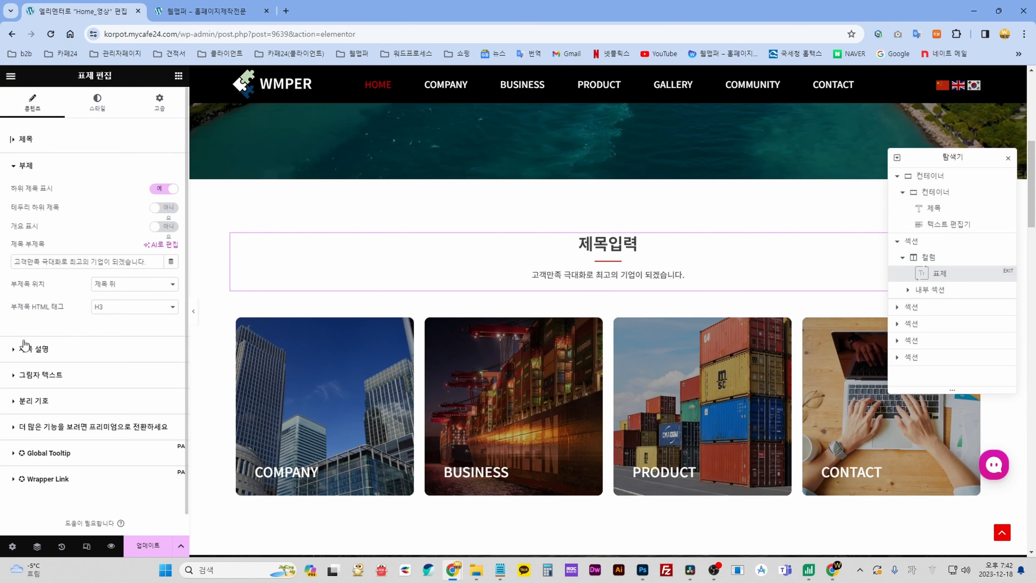
pyautogui.click(26, 139)
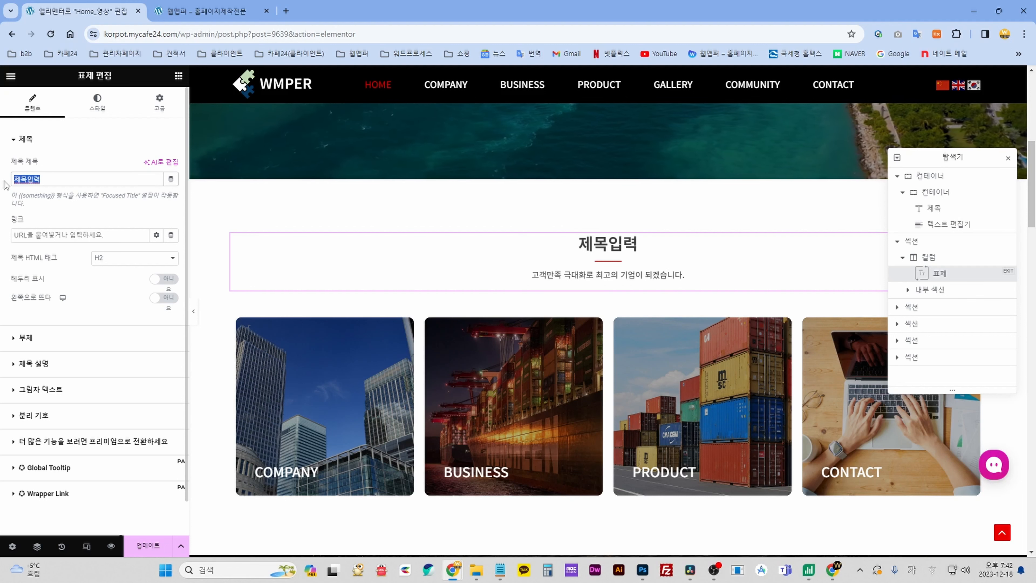
# - Replace the section heading's title 제목입력 with WMPER
pyautogui.write('즈ㅔㄷㄱ')
pyautogui.press('BackSpace')
pyautogui.press('BackSpace')
pyautogui.press('BackSpace')
pyautogui.press('BackSpace')
pyautogui.press('Hangul')
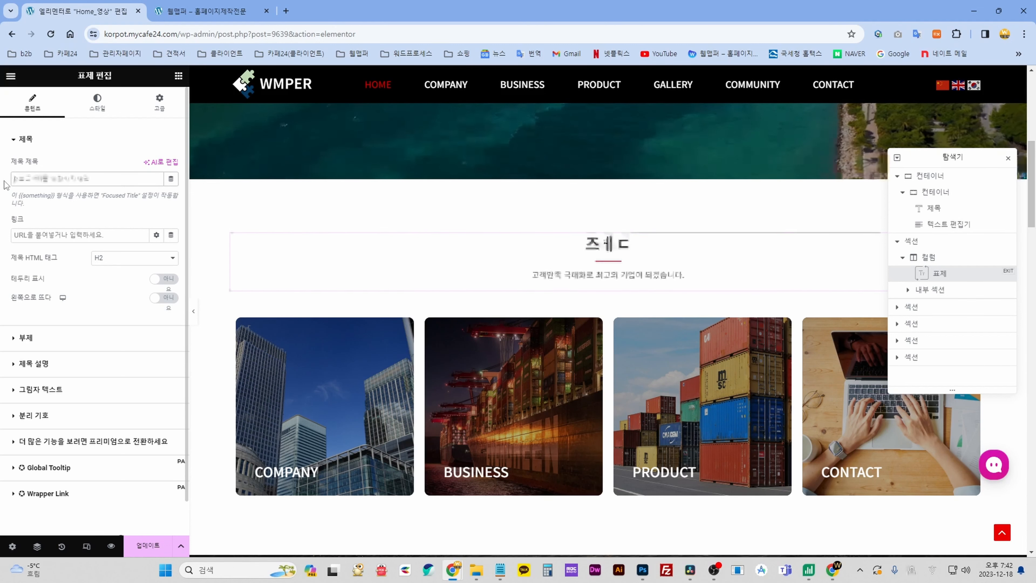
pyautogui.write('WMPER')
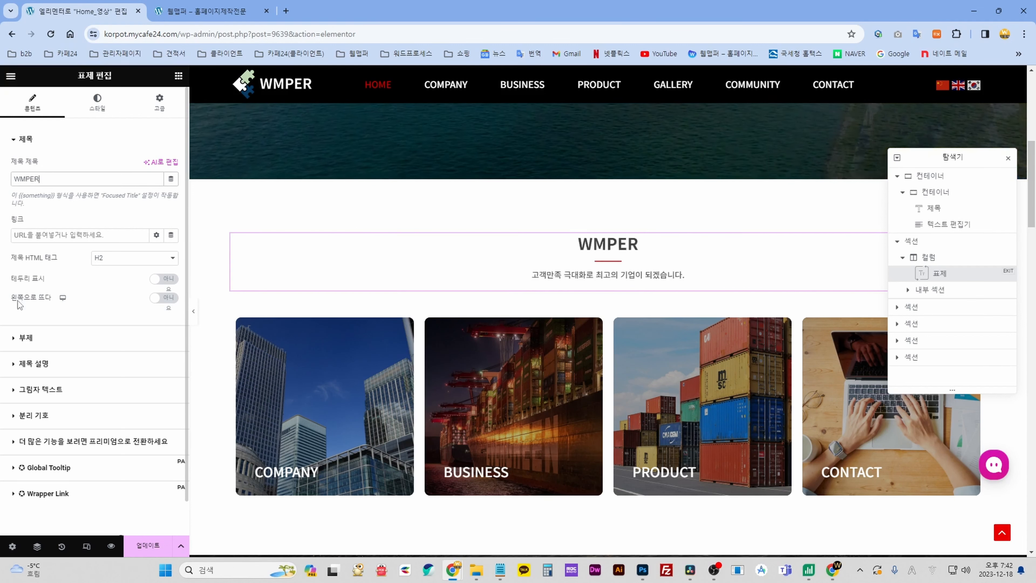
# - Try adding 1111 to the end of the heading's subtitle, and remove it again
pyautogui.click(26, 337)
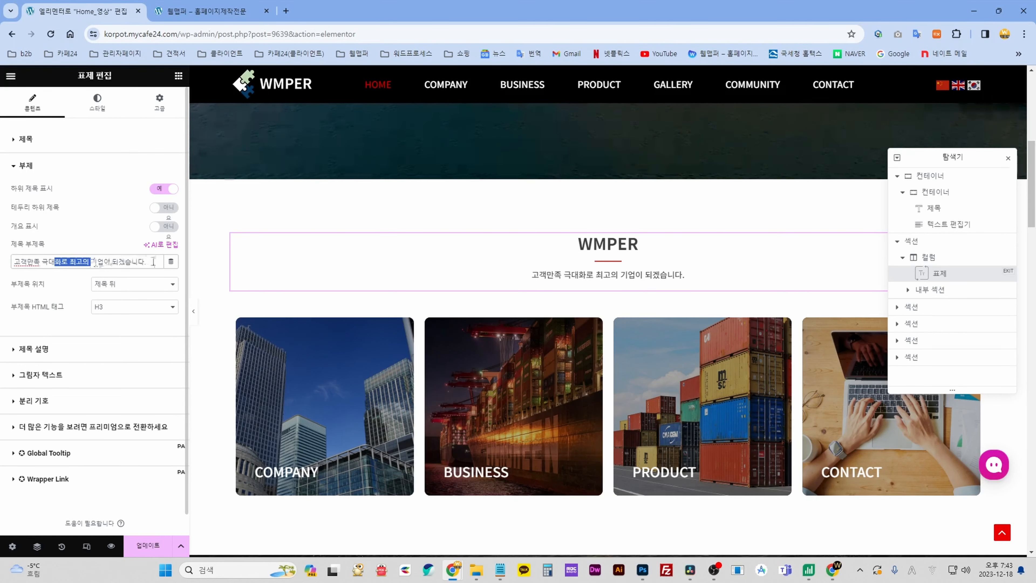
pyautogui.write('1111')
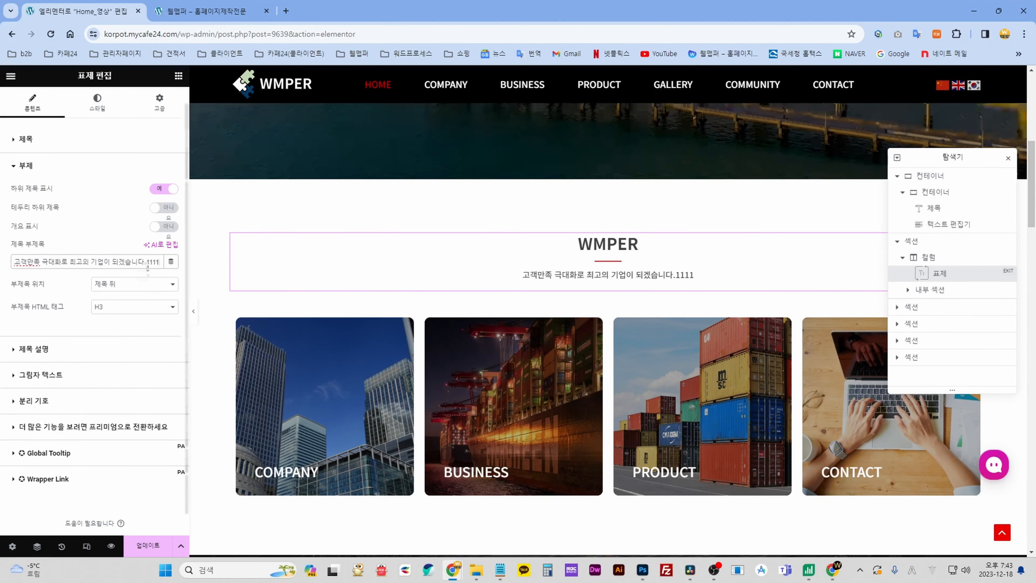
pyautogui.moveTo(146, 262); pyautogui.dragTo(176, 267)
pyautogui.press('BackSpace')
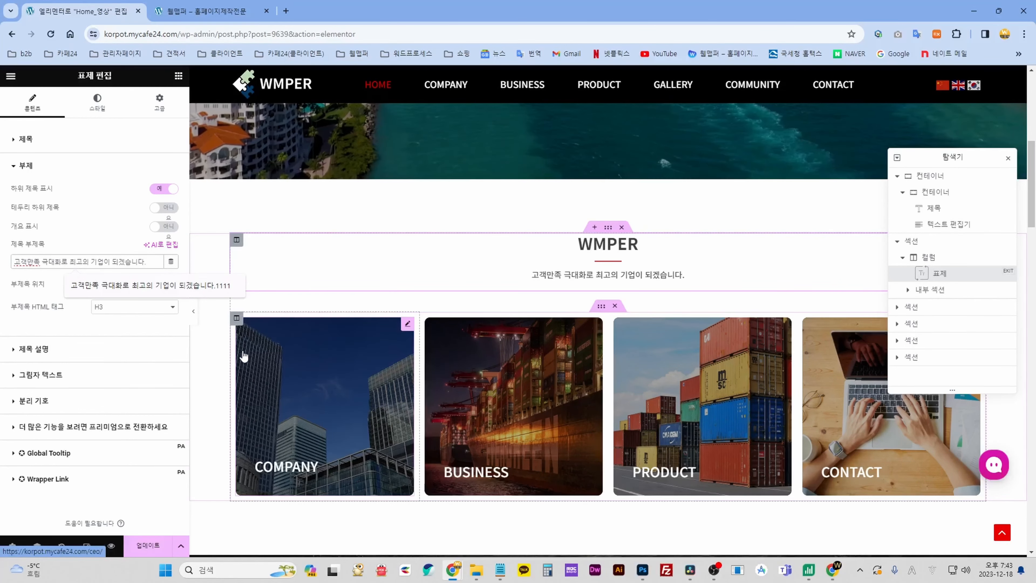
# - Update the page, check the WMPER heading section in the page preview, and return to the editor
pyautogui.scroll(-3, 343, 379)
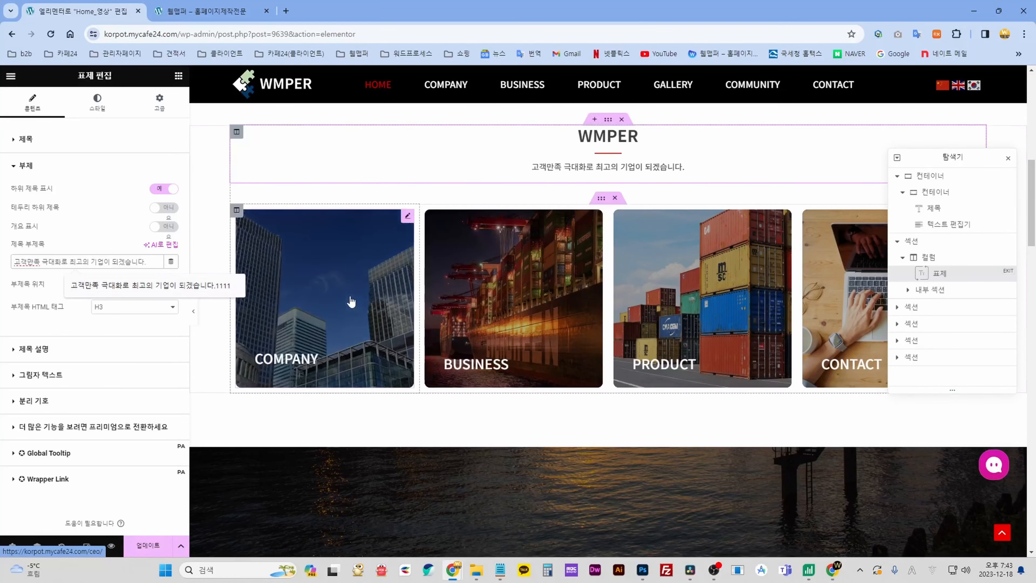
pyautogui.scroll(3, 545, 282)
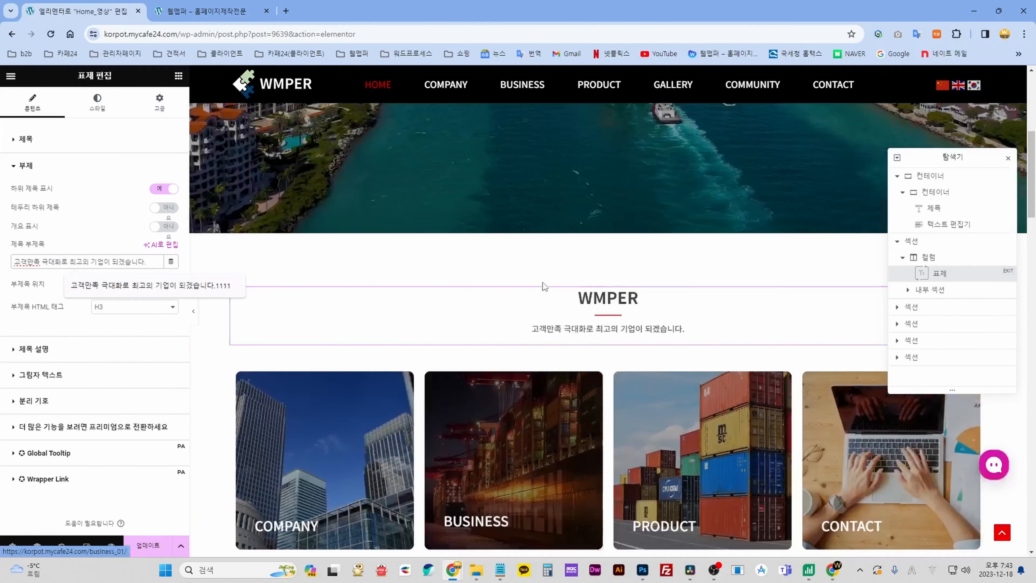
pyautogui.scroll(-2, 470, 385)
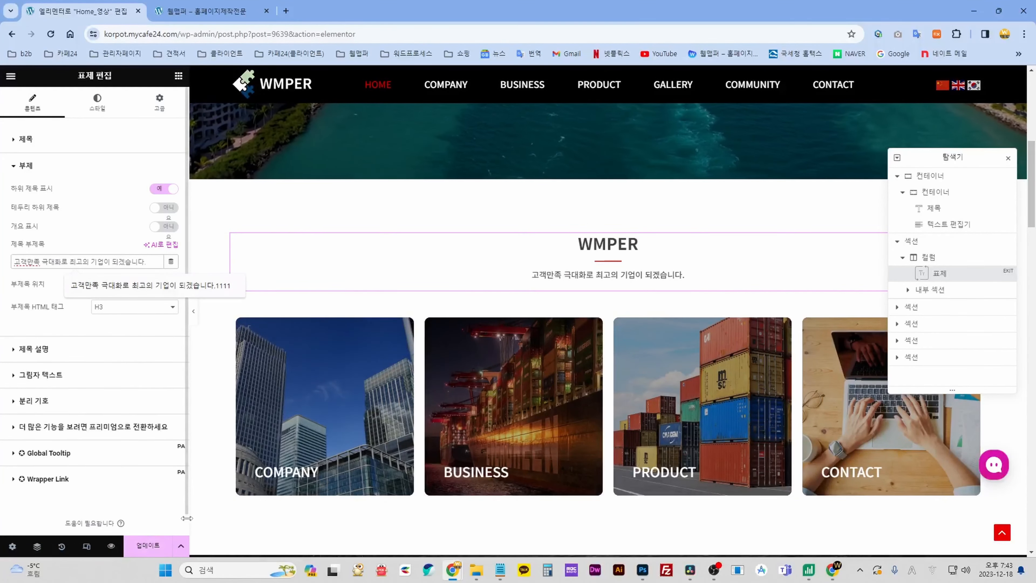
pyautogui.click(149, 547)
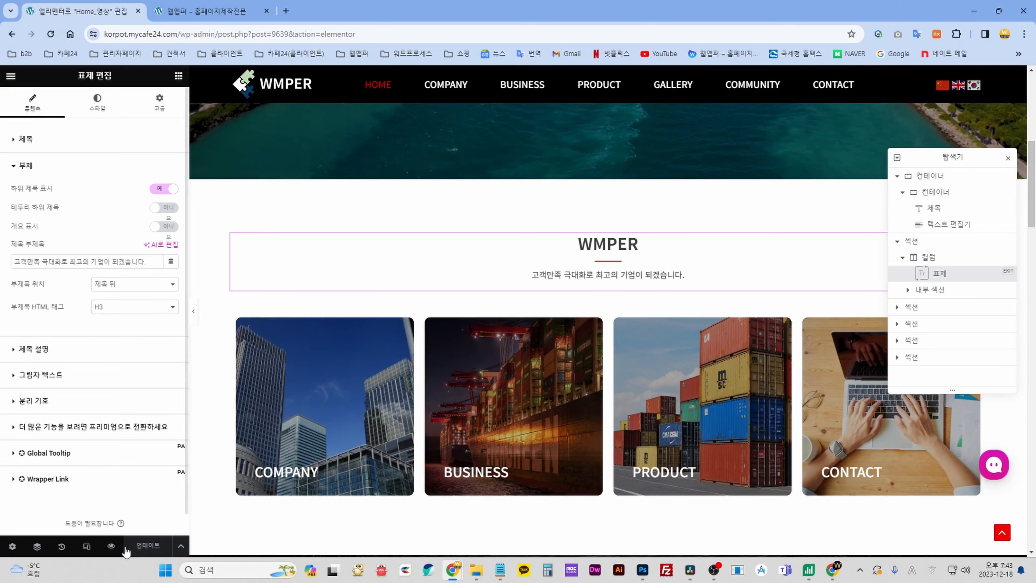
pyautogui.click(111, 548)
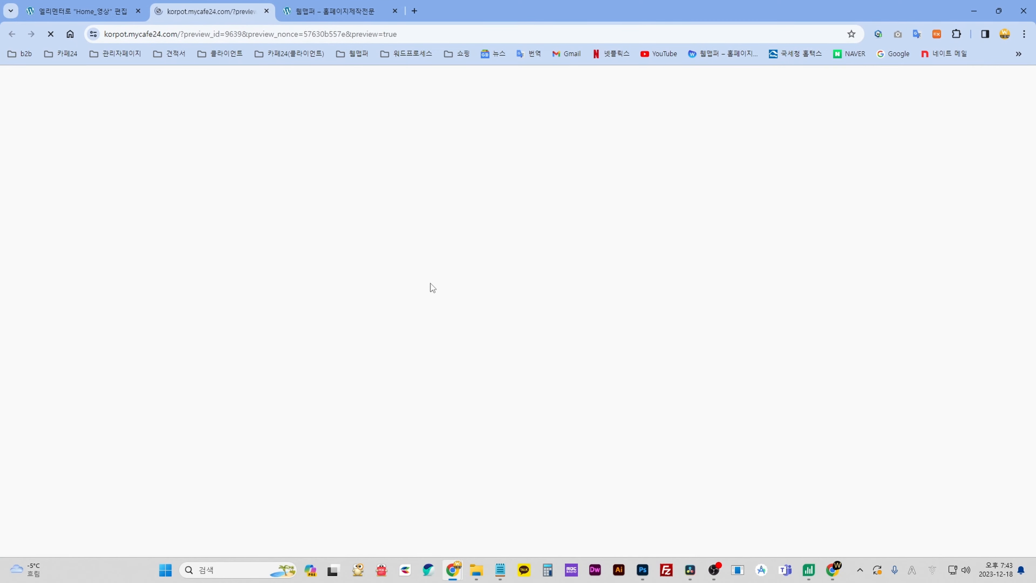
pyautogui.scroll(-10, 589, 291)
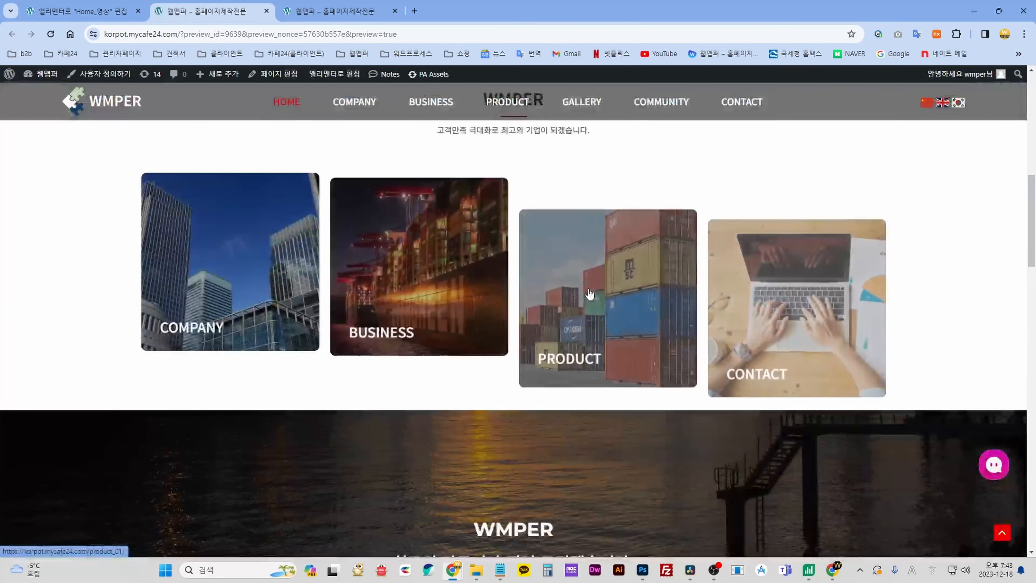
pyautogui.scroll(4, 590, 294)
pyautogui.scroll(-5, 556, 308)
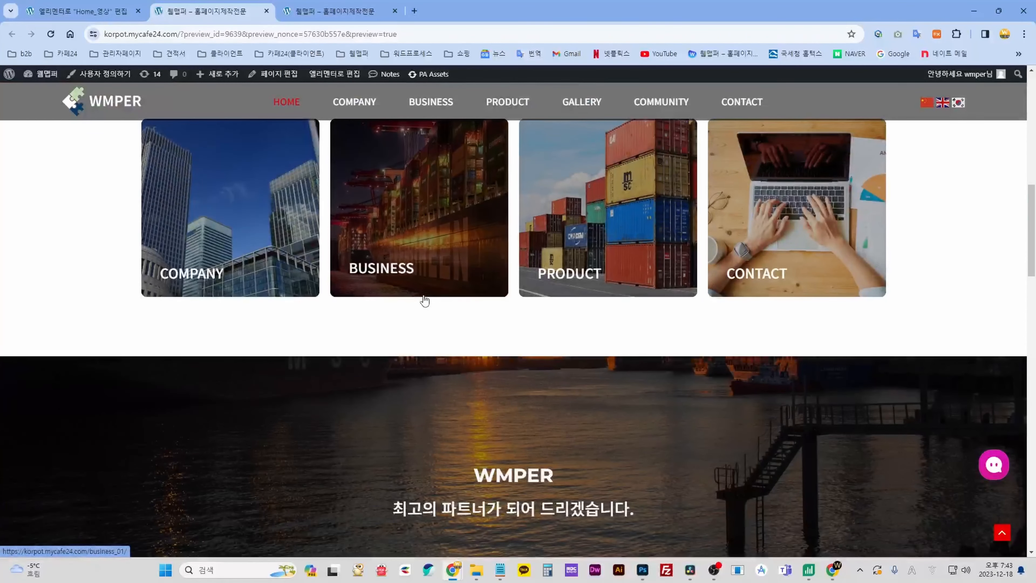
pyautogui.click(96, 12)
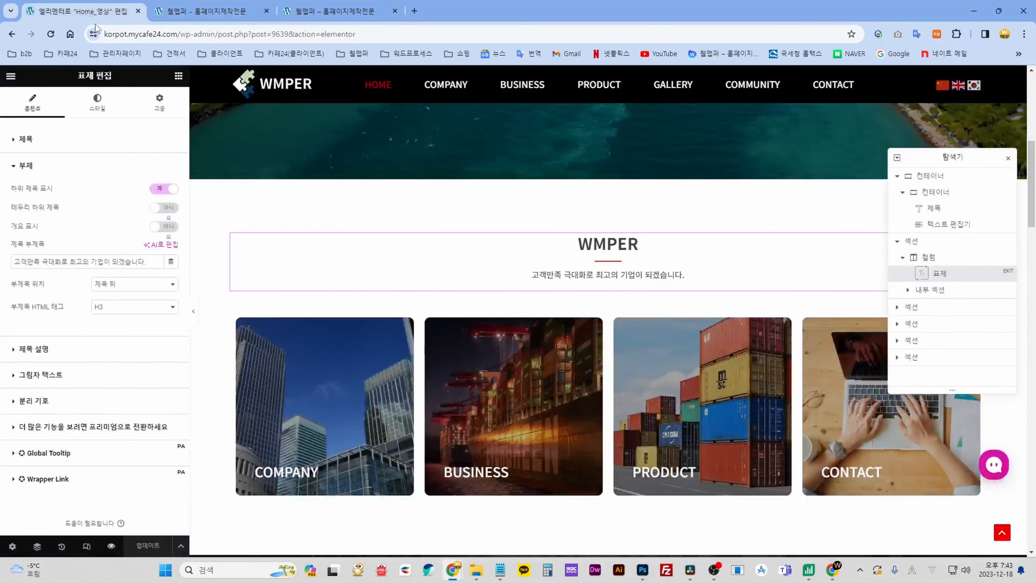
# - Open the COMPANY banner for editing and look through its content and style settings
pyautogui.scroll(-1, 344, 367)
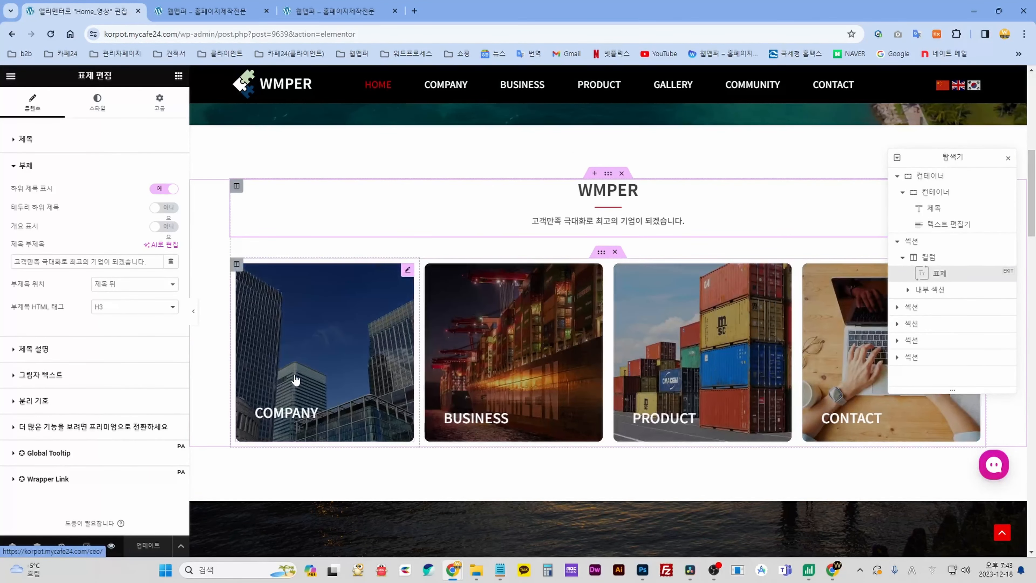
pyautogui.click(407, 270)
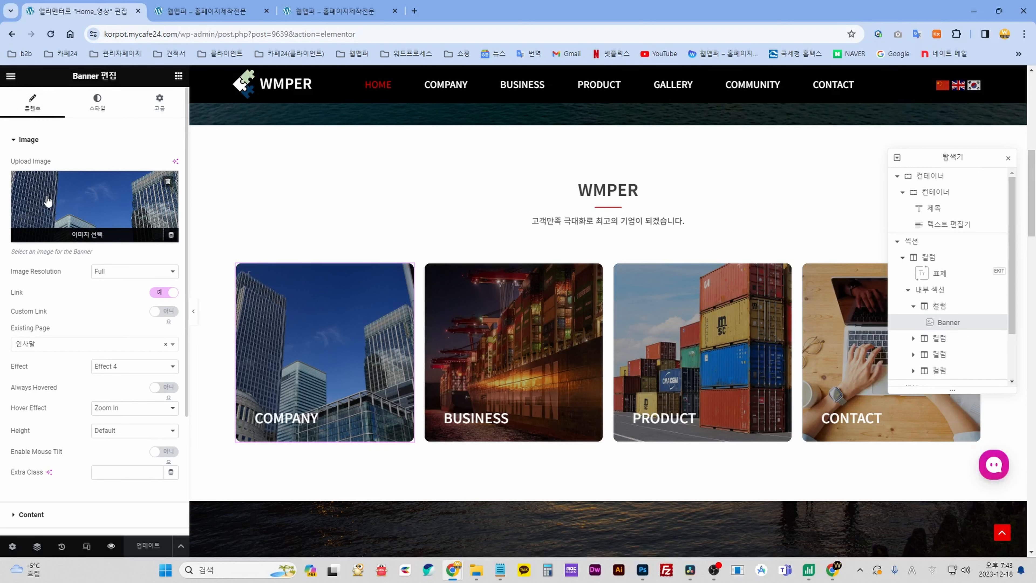
pyautogui.click(32, 142)
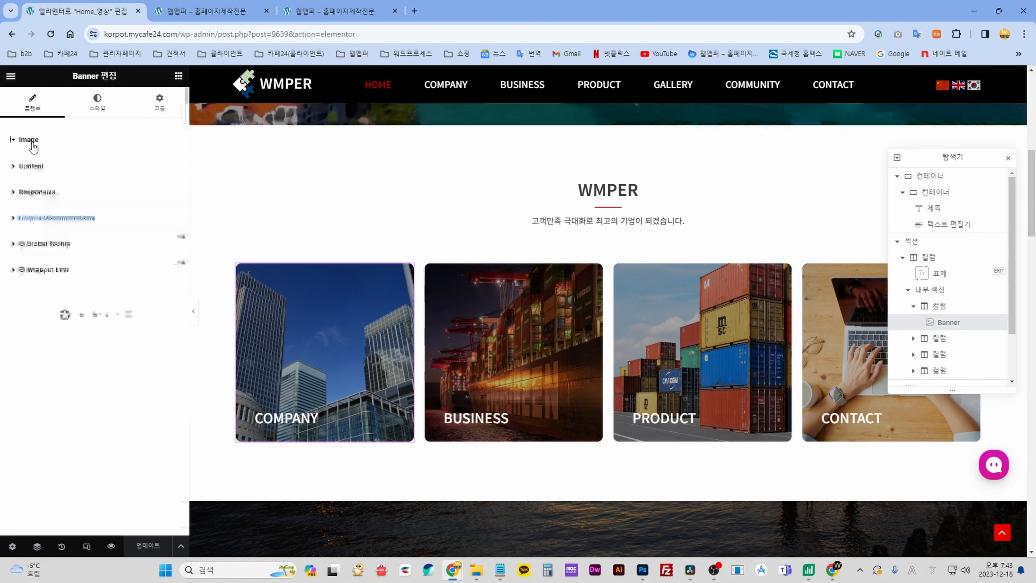
pyautogui.click(88, 106)
pyautogui.click(33, 102)
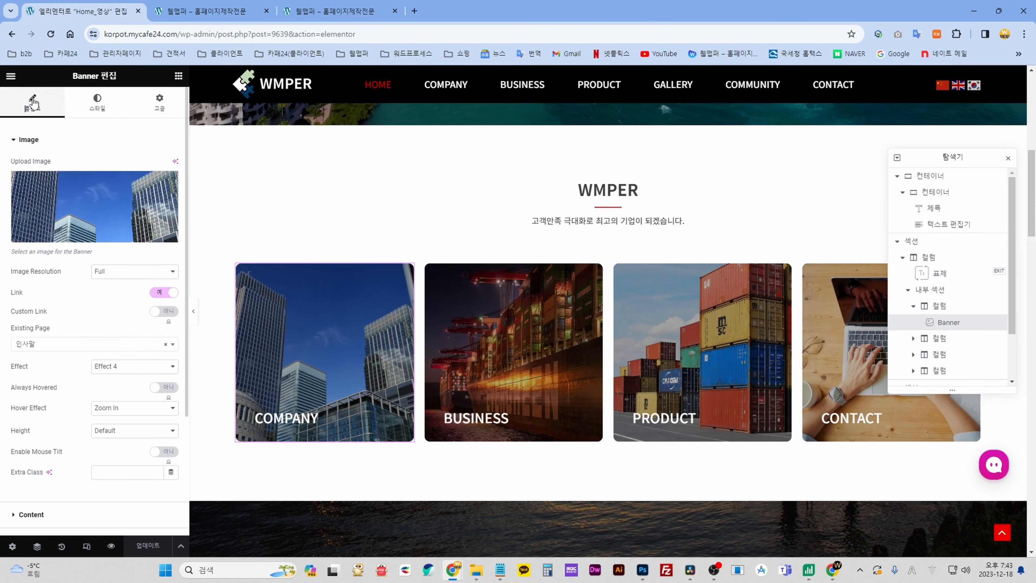
# - Upload the sky photo 6.jpg from the 배송 folder to the media library and use it as the COMPANY banner's image
pyautogui.moveTo(99, 197)
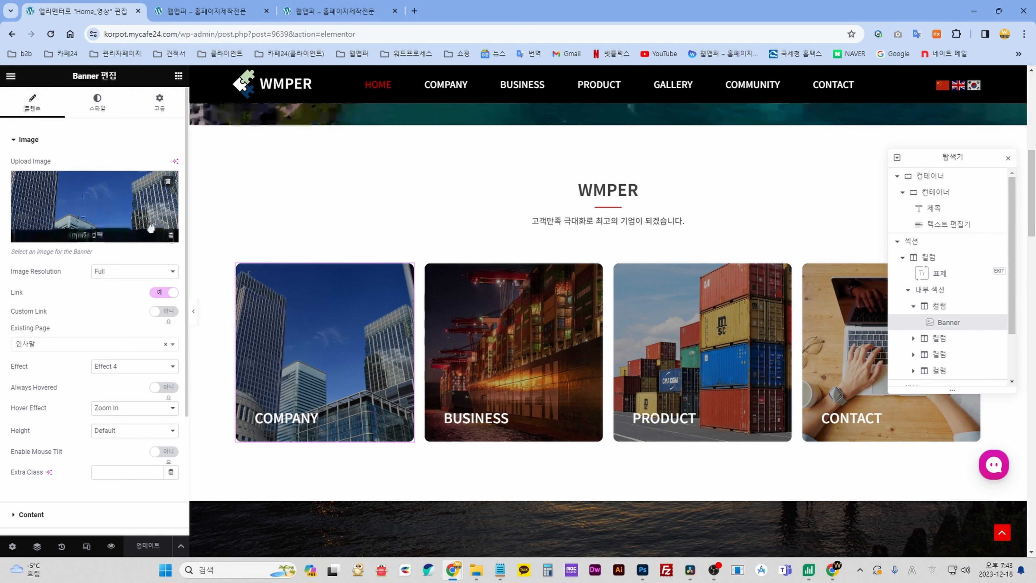
pyautogui.click(99, 198)
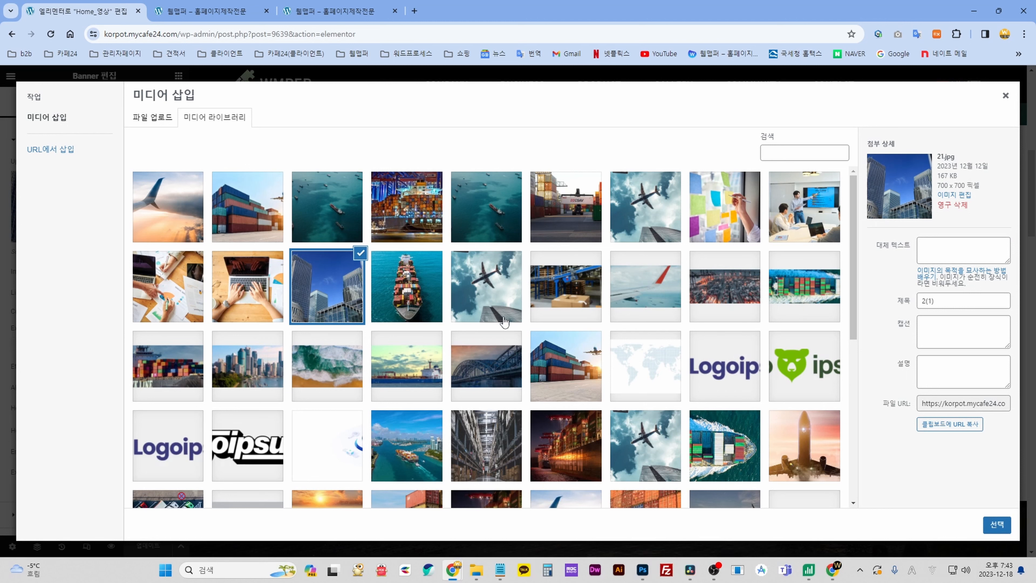
pyautogui.click(476, 569)
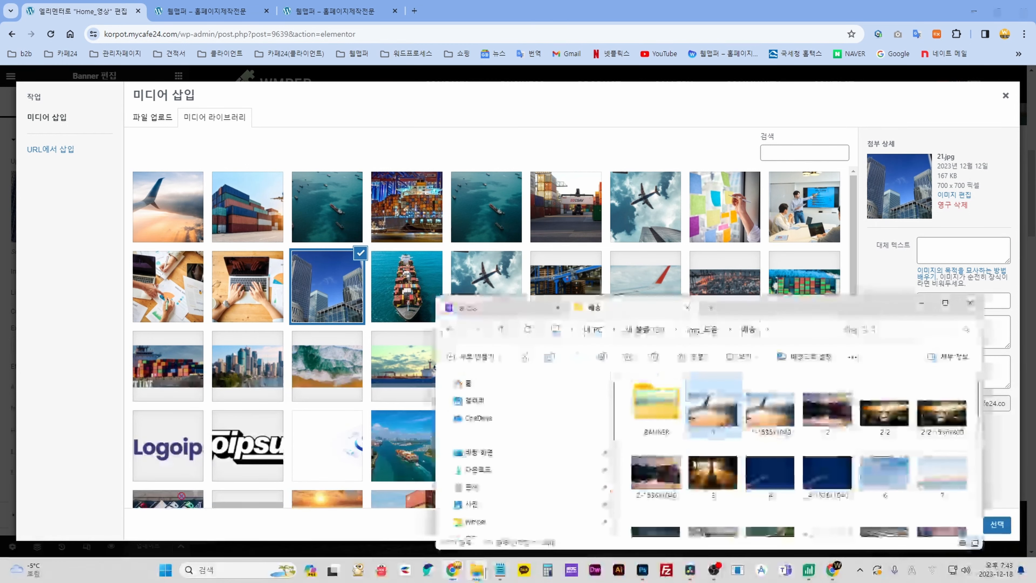
pyautogui.click(777, 413)
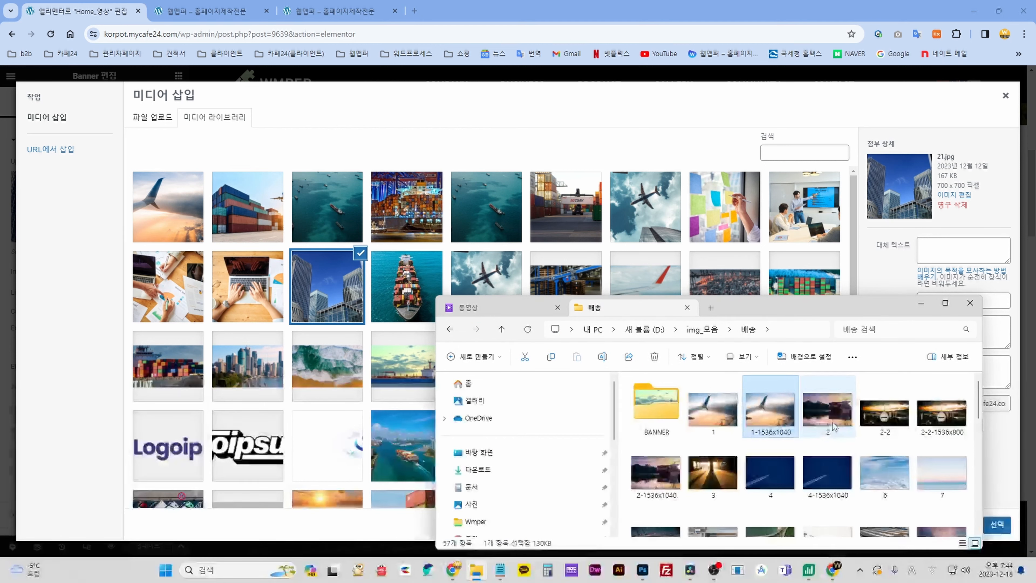
pyautogui.scroll(-1, 885, 449)
pyautogui.click(893, 444)
pyautogui.moveTo(893, 444); pyautogui.dragTo(245, 248)
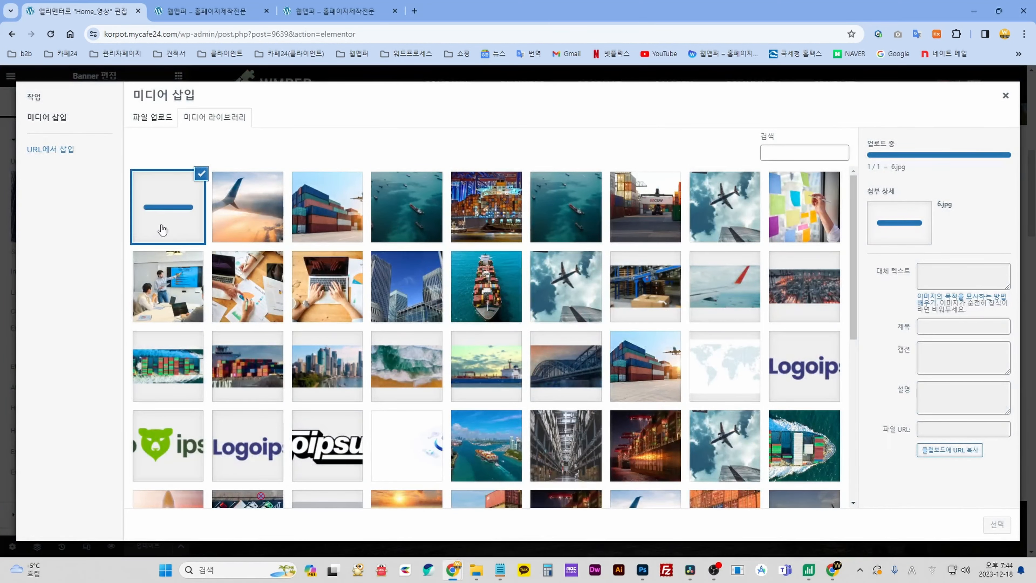
pyautogui.click(991, 521)
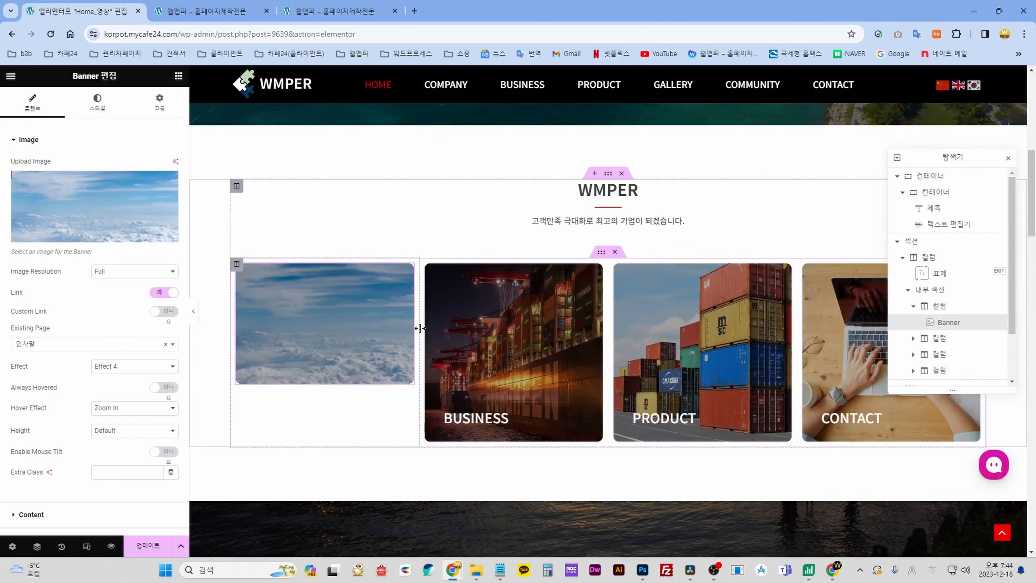
# - Check the pixel dimensions of the building image 21.jpg in the media library, and close the library without choosing an image
pyautogui.click(174, 223)
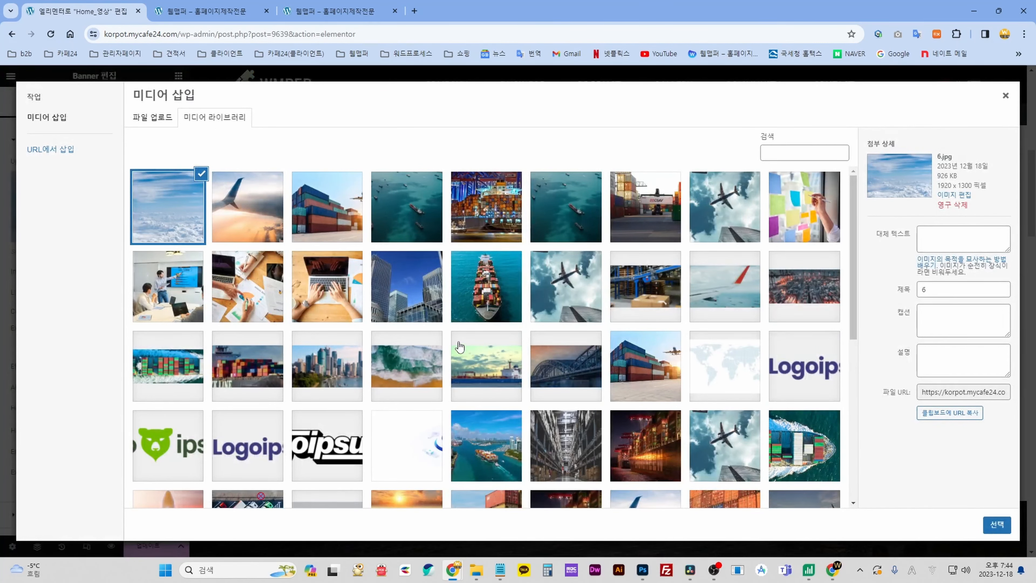
pyautogui.click(405, 295)
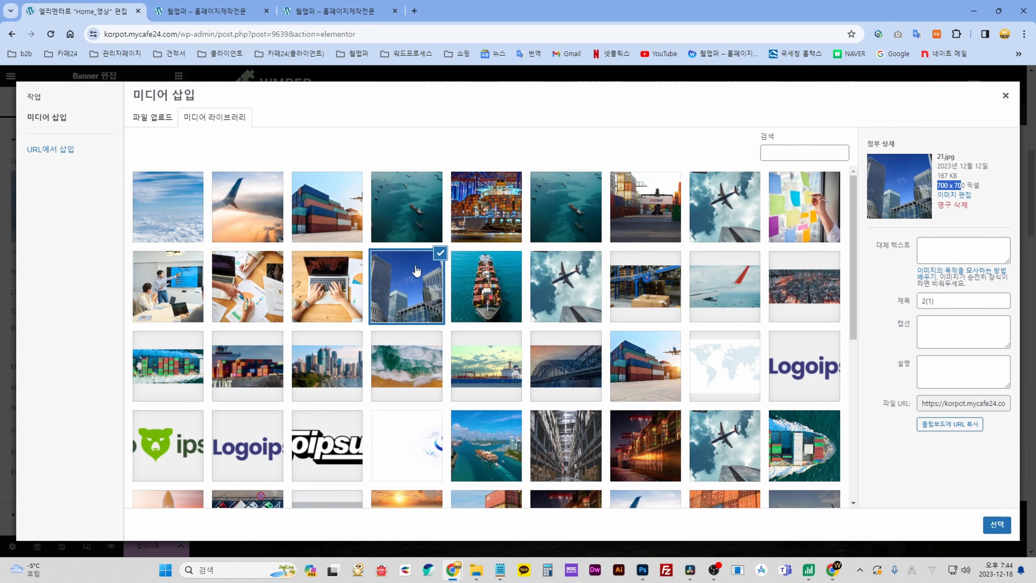
pyautogui.click(1003, 98)
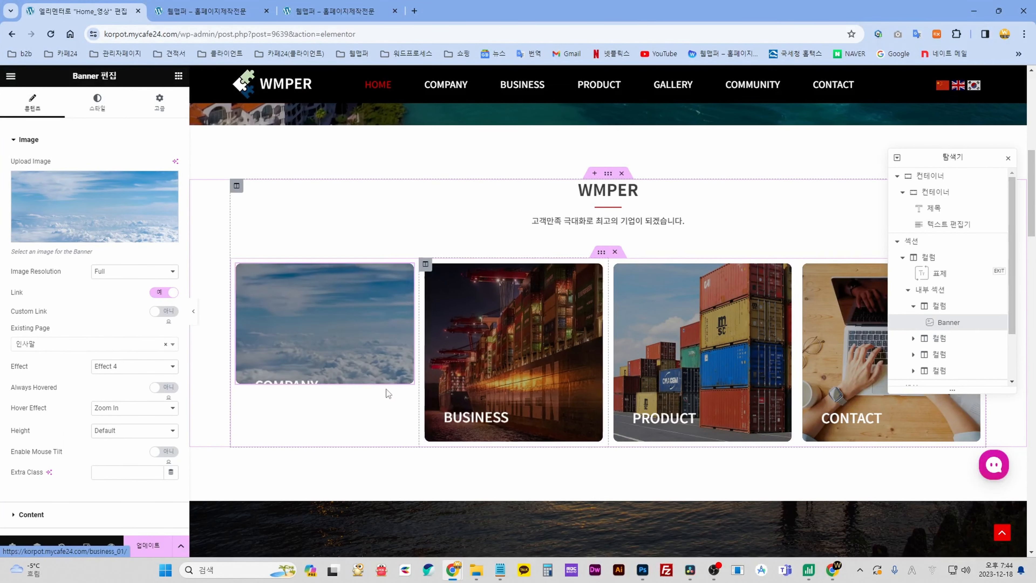
# - Restore the building image 21.jpg as the COMPANY banner's image
pyautogui.click(113, 224)
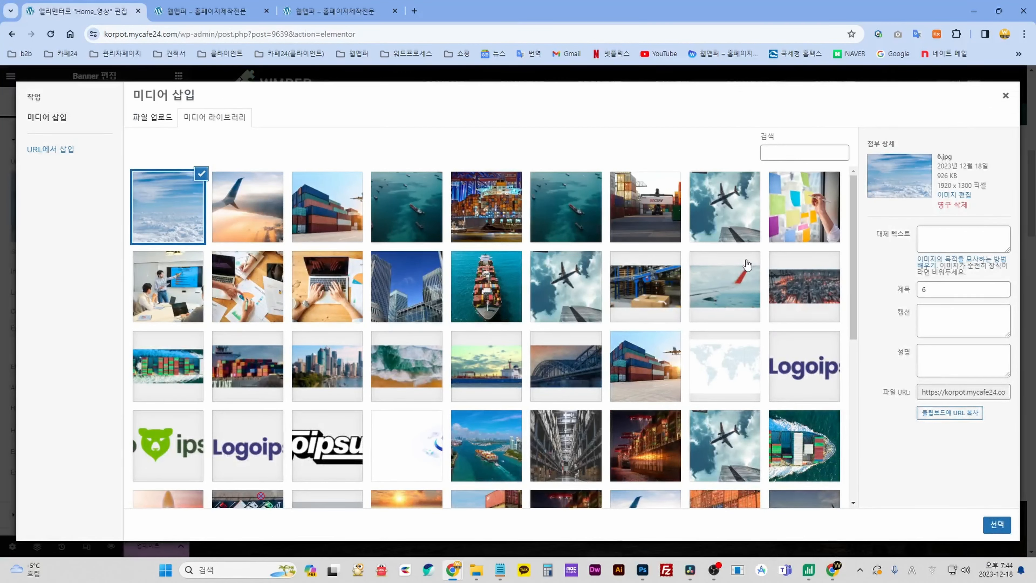
pyautogui.click(420, 298)
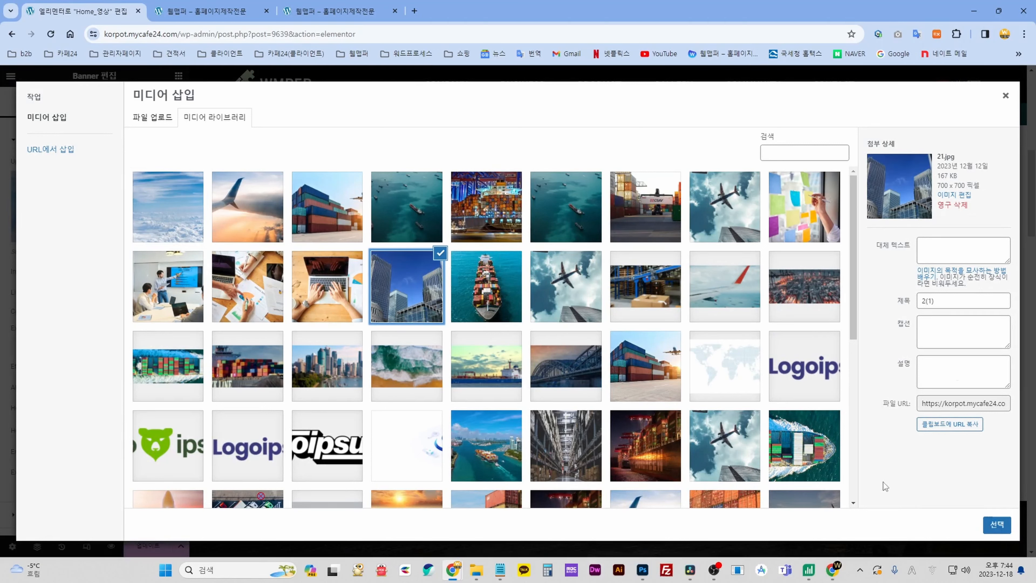
pyautogui.click(997, 525)
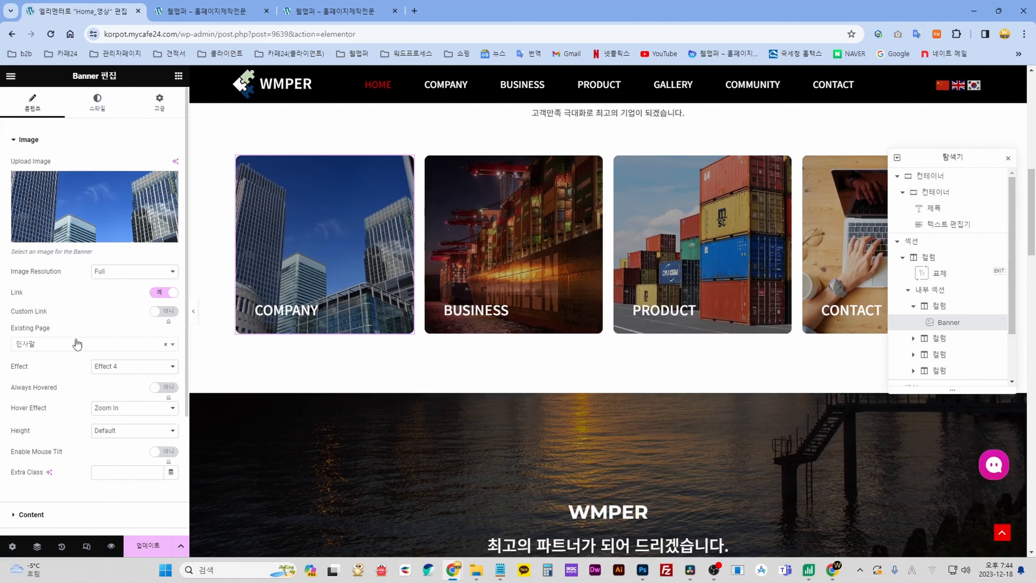
# - Try adding 01 to the COMPANY banner's title in its Content settings, and undo the change
pyautogui.scroll(-3, 77, 344)
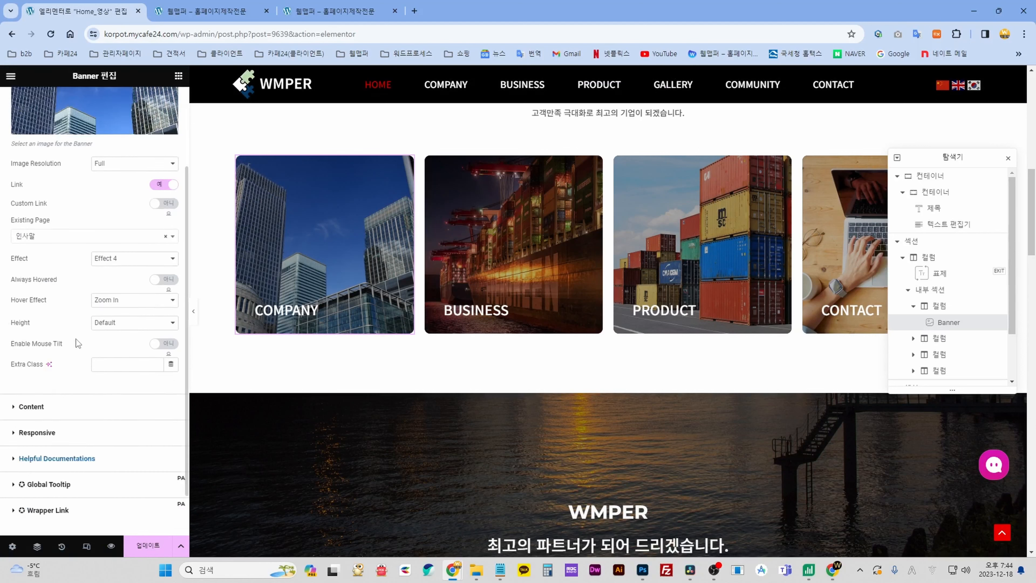
pyautogui.click(27, 408)
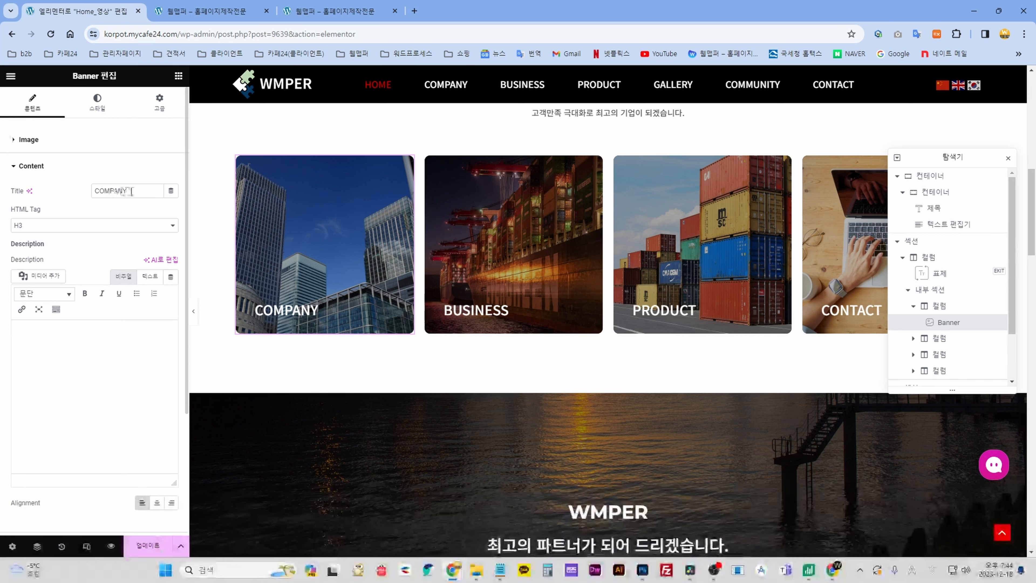
pyautogui.moveTo(132, 191); pyautogui.dragTo(88, 194)
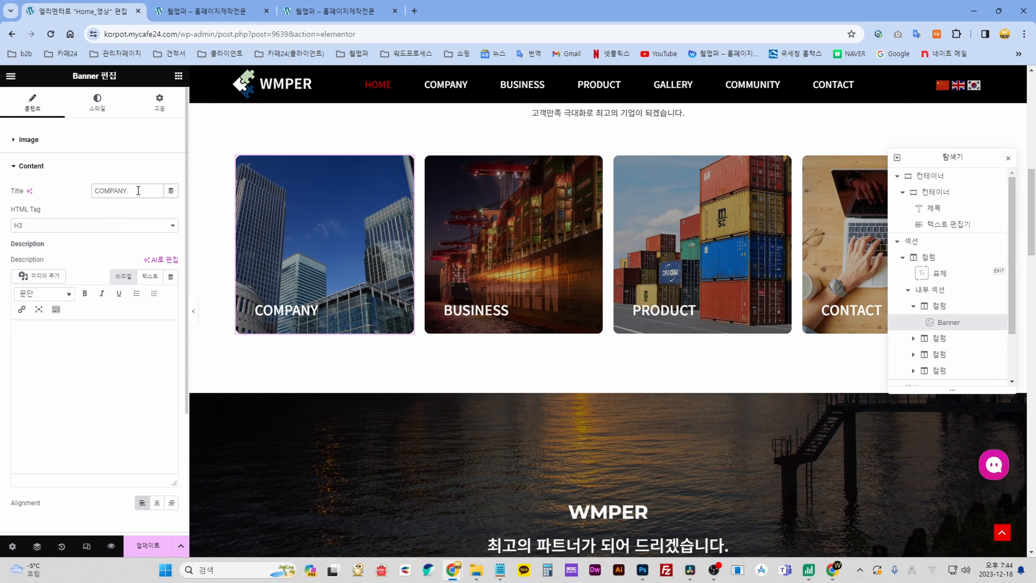
pyautogui.write('01')
pyautogui.hotkey('ctrl', 'z')
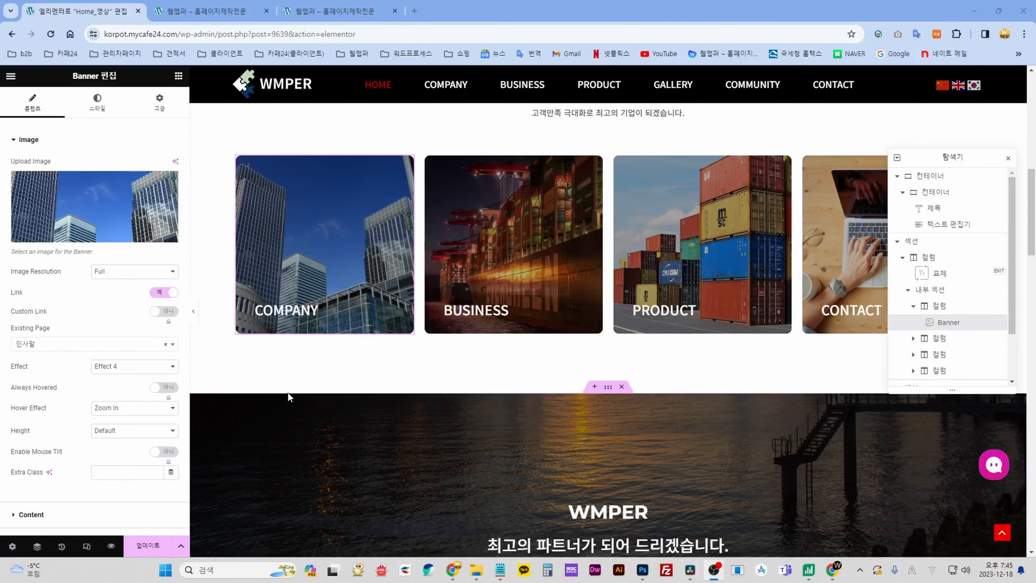
# - Choose 인사말 as the existing page linked from the COMPANY banner, and check the list of available pages
pyautogui.click(46, 348)
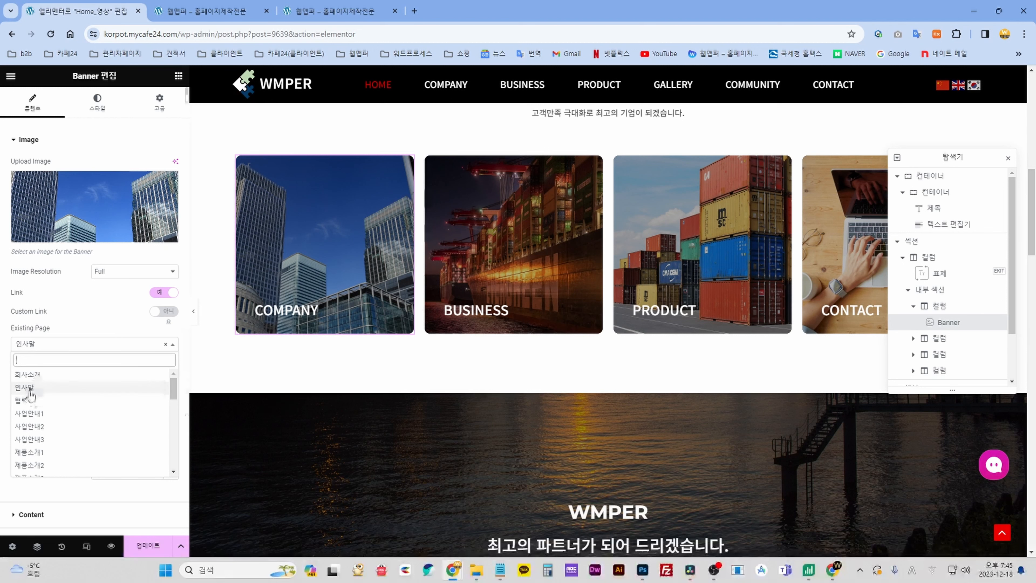
pyautogui.click(30, 390)
pyautogui.click(51, 348)
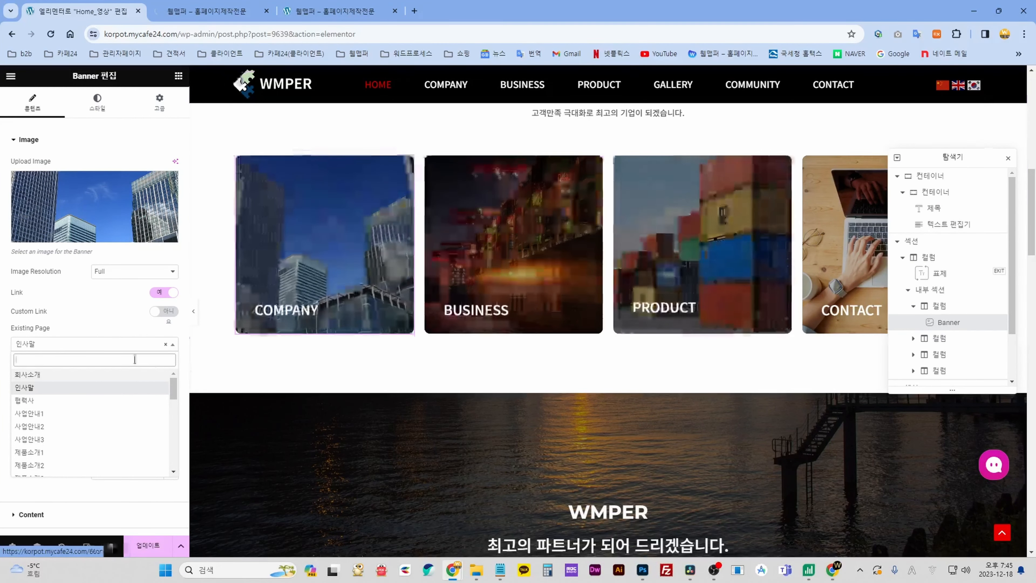
pyautogui.click(88, 312)
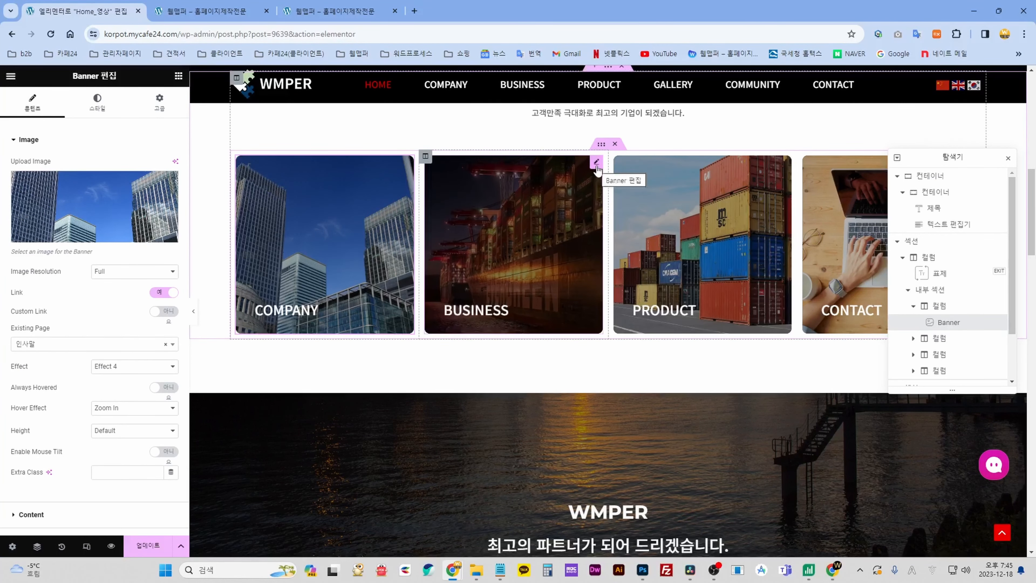
# - Reselect the night port image 22-1.jpg from the media library as the BUSINESS banner's image
pyautogui.click(596, 163)
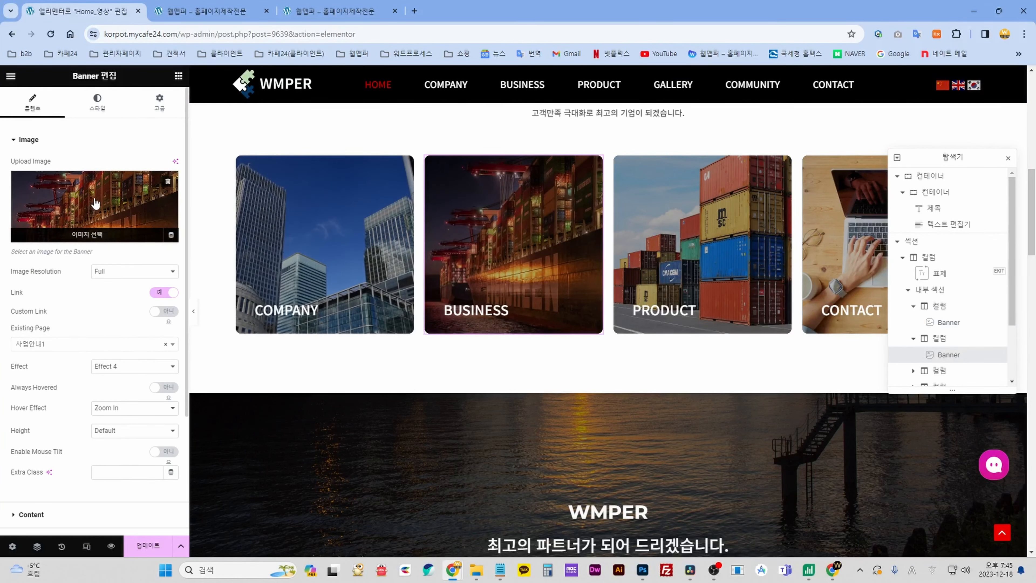
pyautogui.click(94, 212)
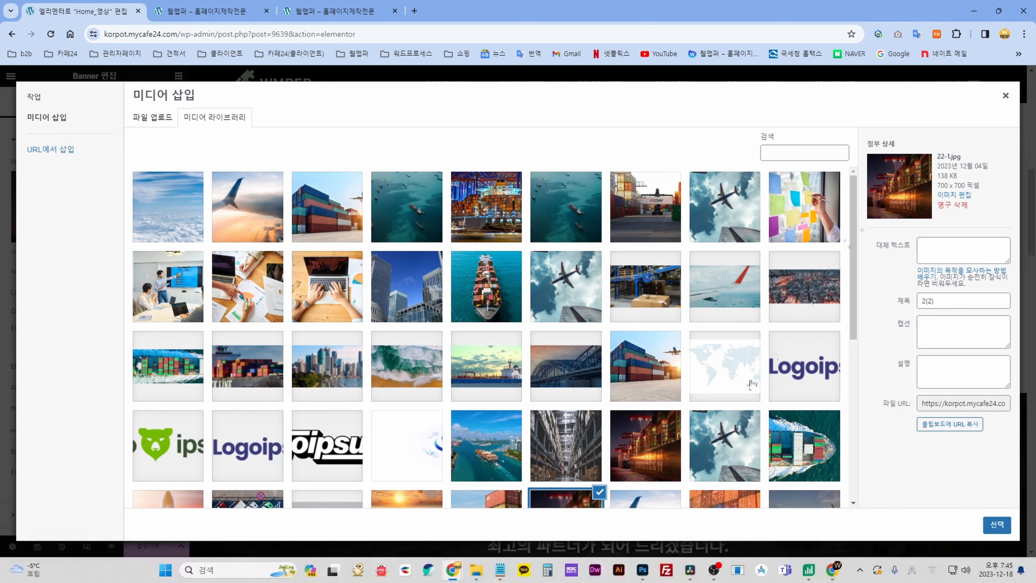
pyautogui.scroll(-4, 614, 459)
pyautogui.click(585, 394)
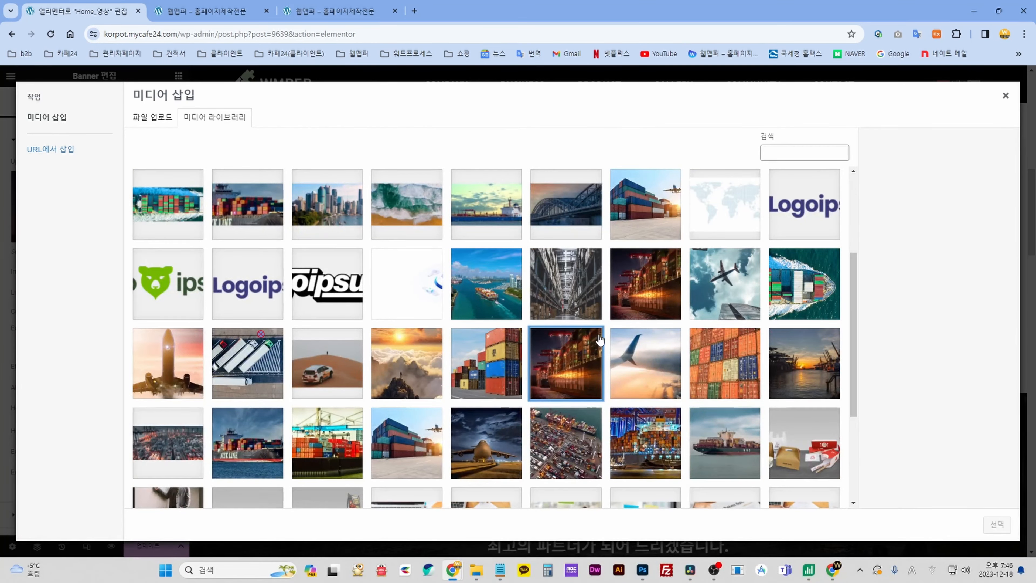
pyautogui.click(584, 396)
pyautogui.click(988, 535)
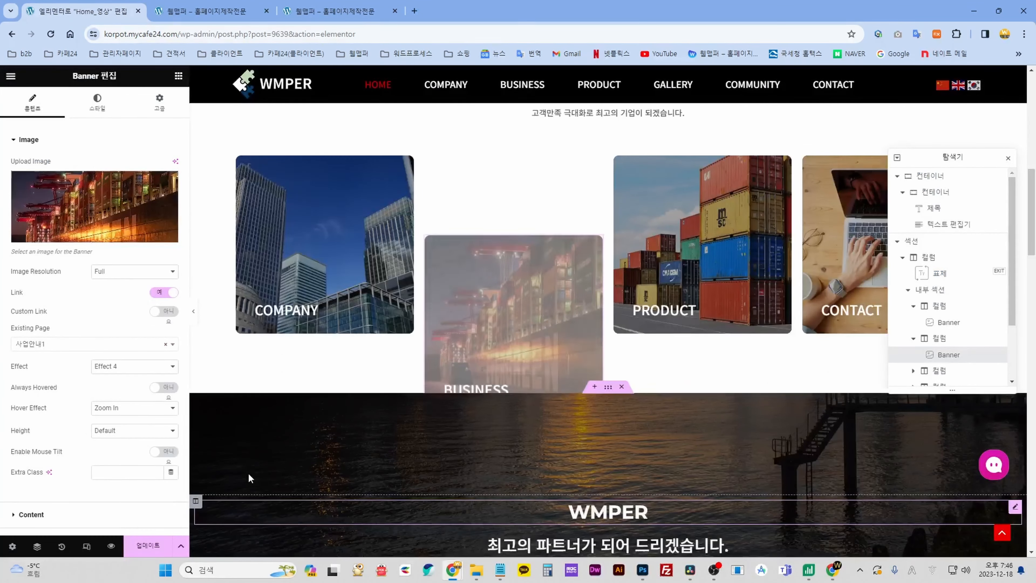
# - Try adding 01 to the BUSINESS banner's title in its Content settings, and remove it again
pyautogui.click(29, 140)
pyautogui.click(31, 166)
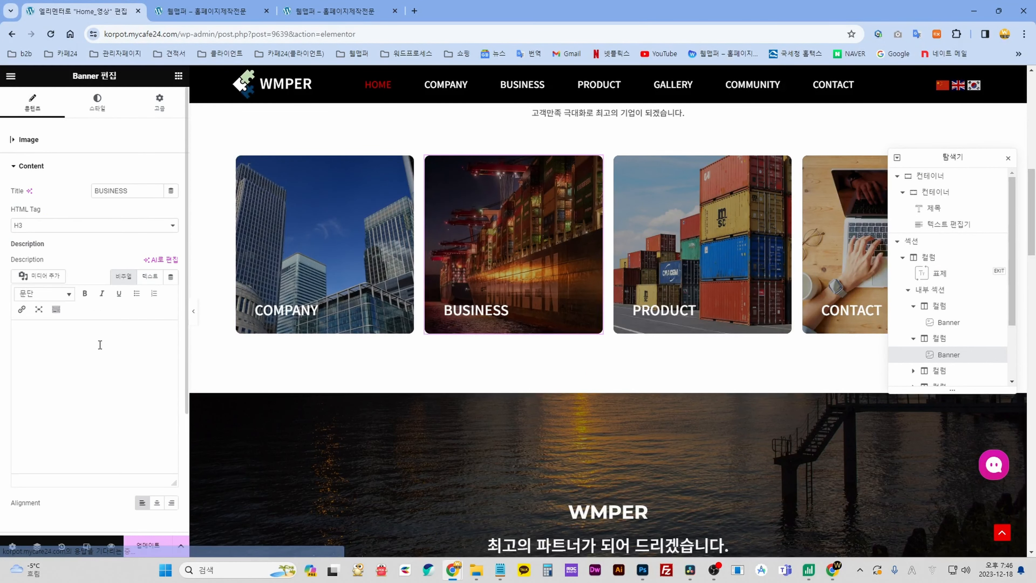
pyautogui.click(145, 190)
pyautogui.write('01')
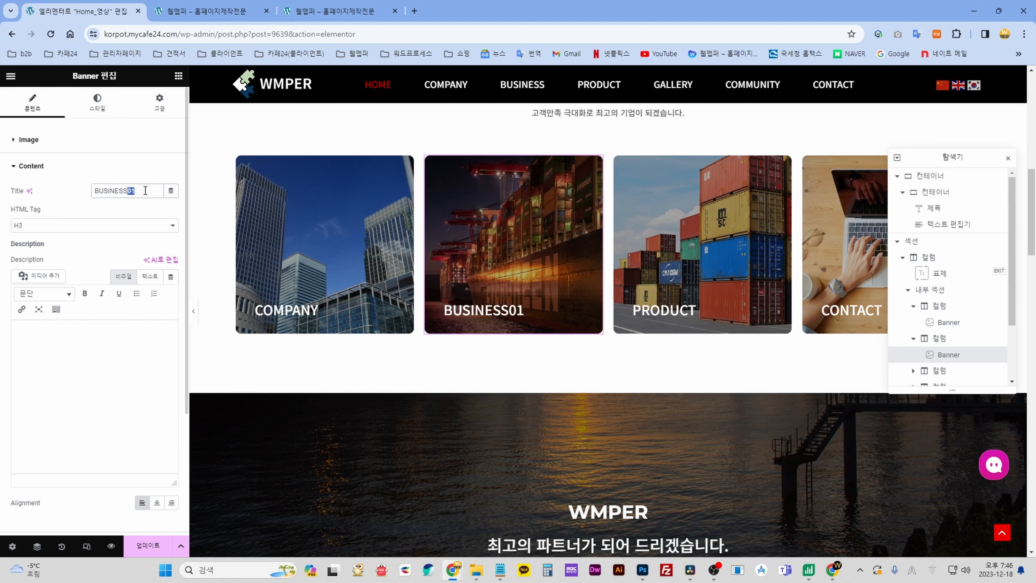
pyautogui.press('BackSpace')
pyautogui.click(24, 166)
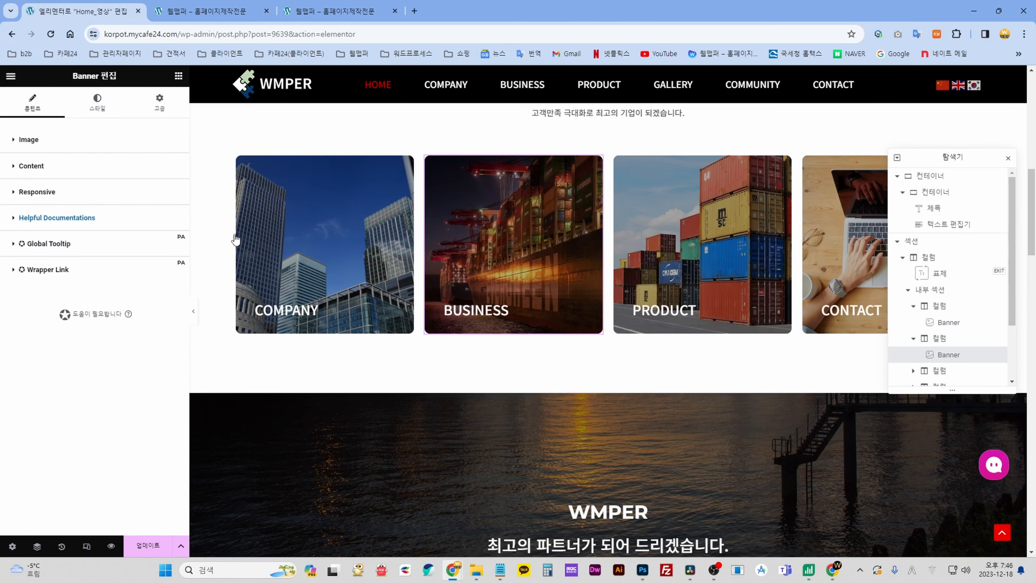
# - Try 사업안내2 and 사업안내3 as the BUSINESS banner's linked page, and set the link back to 사업안내1
pyautogui.click(25, 139)
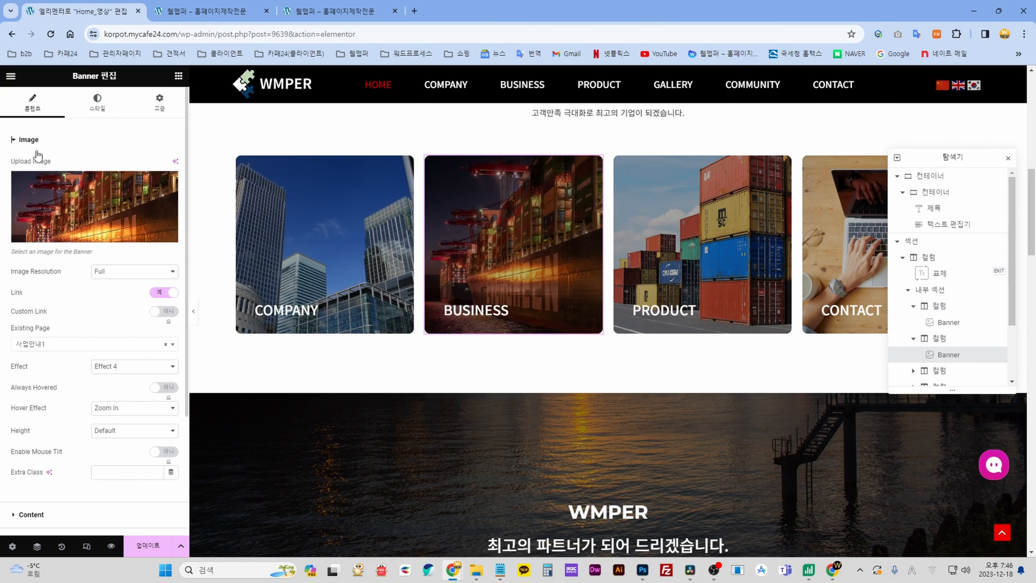
pyautogui.click(45, 348)
pyautogui.click(51, 432)
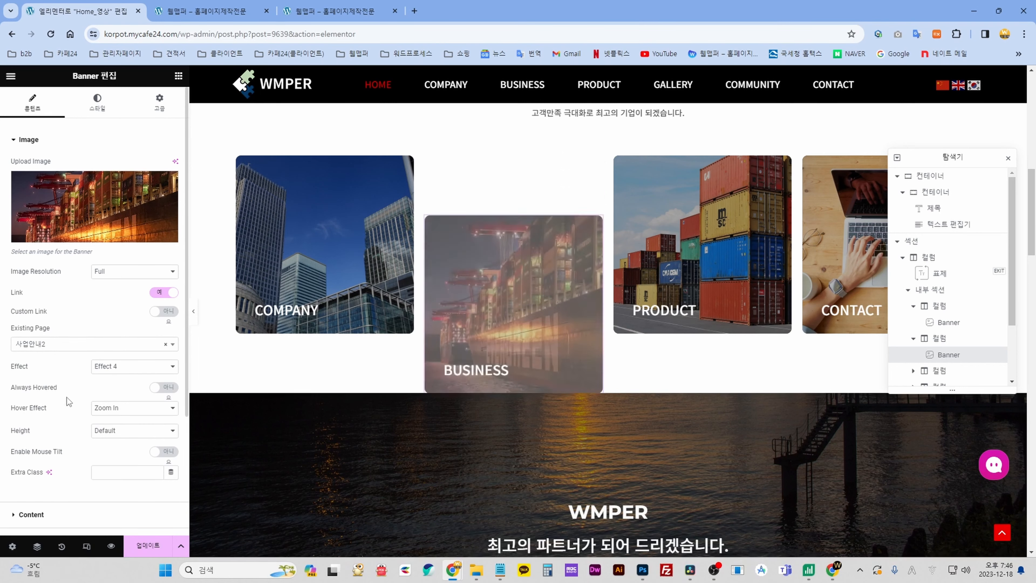
pyautogui.click(59, 347)
pyautogui.click(51, 443)
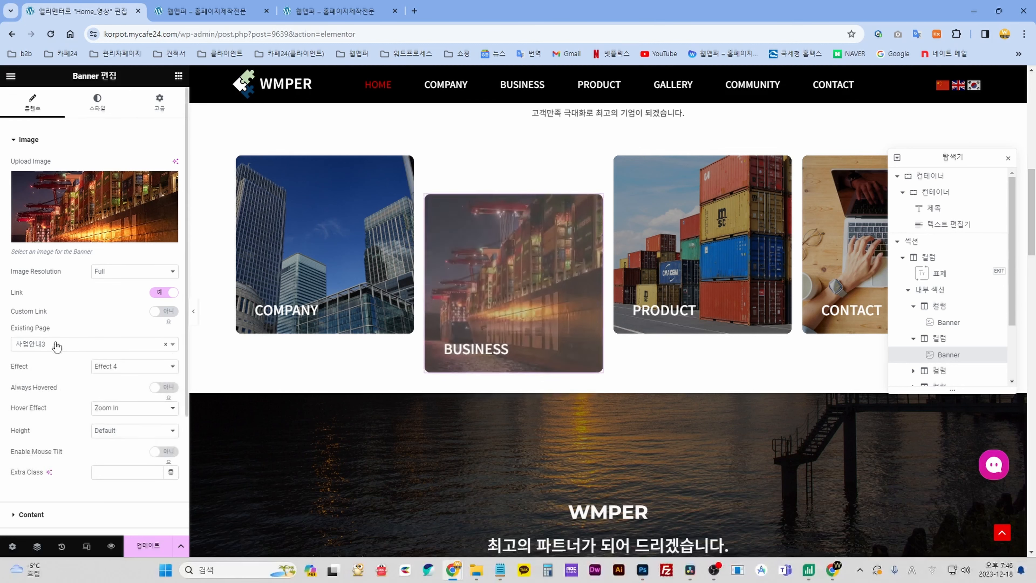
pyautogui.click(57, 347)
pyautogui.click(52, 420)
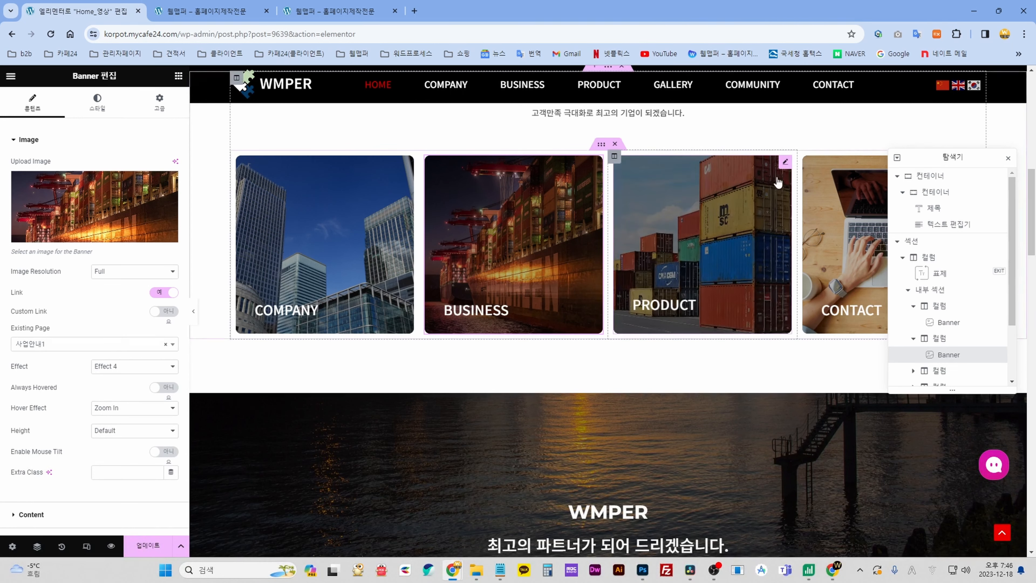
# - Open the PRODUCT banner for editing and update the page
pyautogui.click(782, 167)
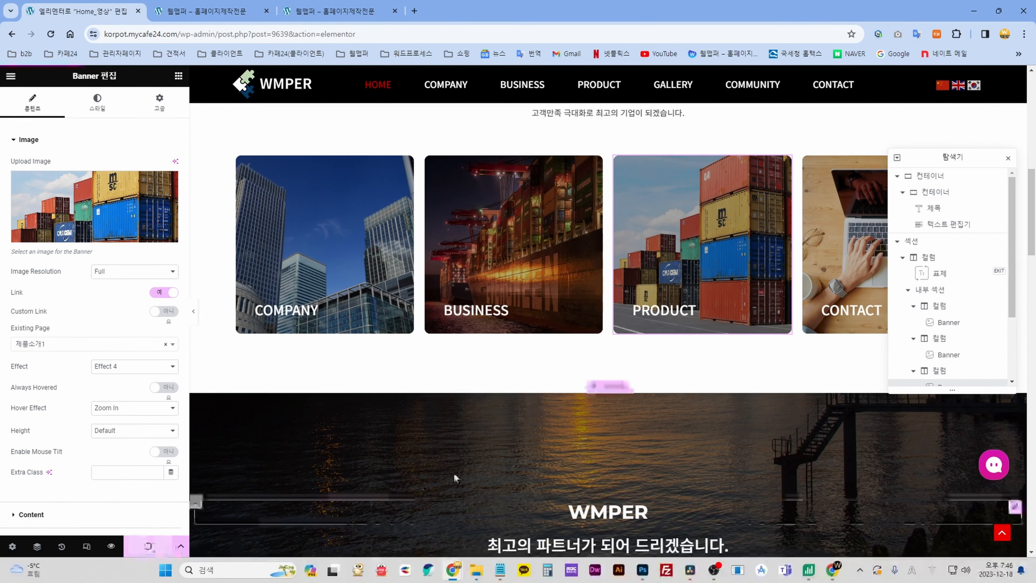
# - Open the WMPER section's background image in the media library from its Style settings and check the image's pixel dimensions
pyautogui.scroll(-5, 502, 421)
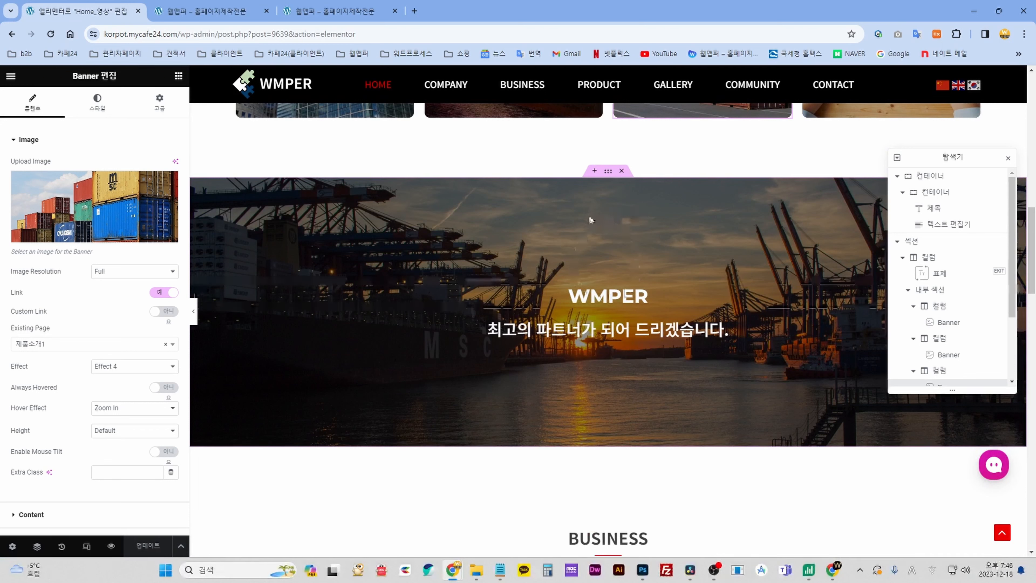
pyautogui.click(608, 171)
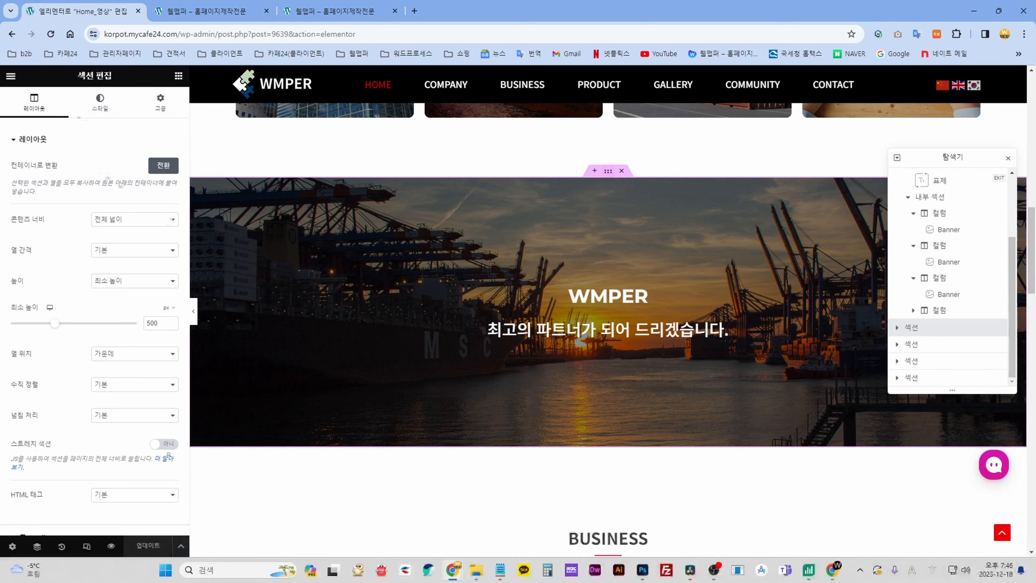
pyautogui.click(98, 103)
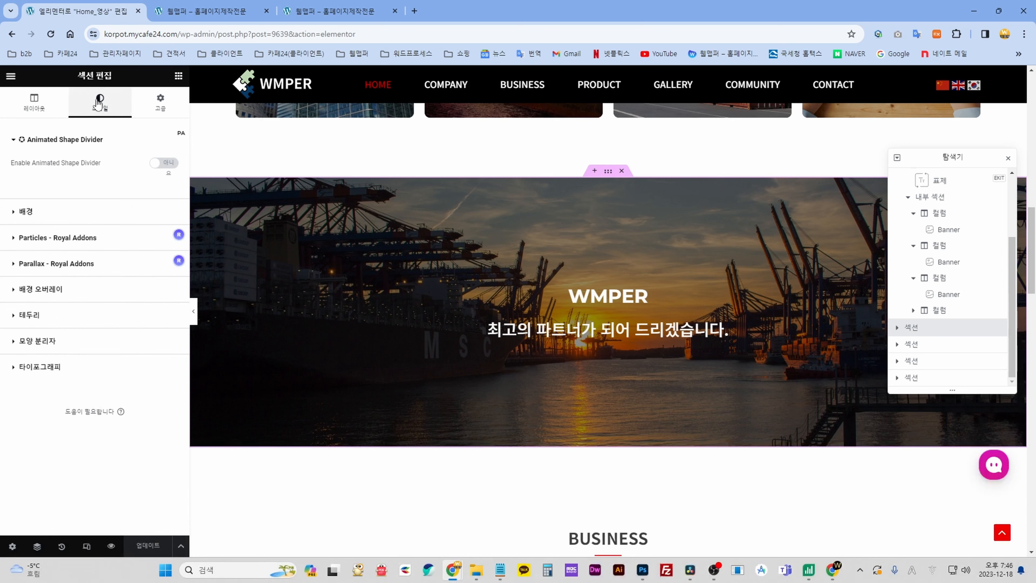
pyautogui.click(28, 211)
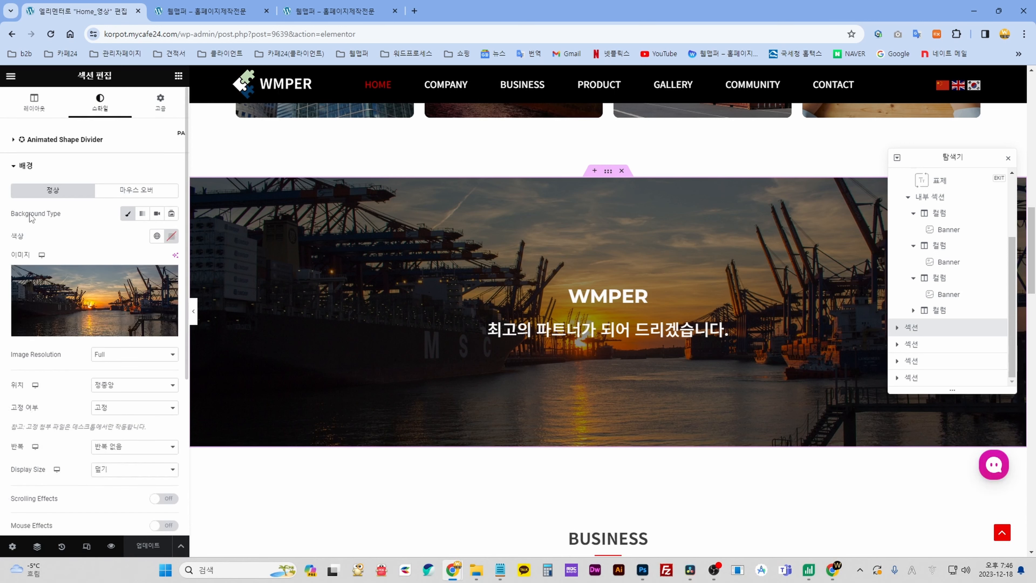
pyautogui.click(91, 295)
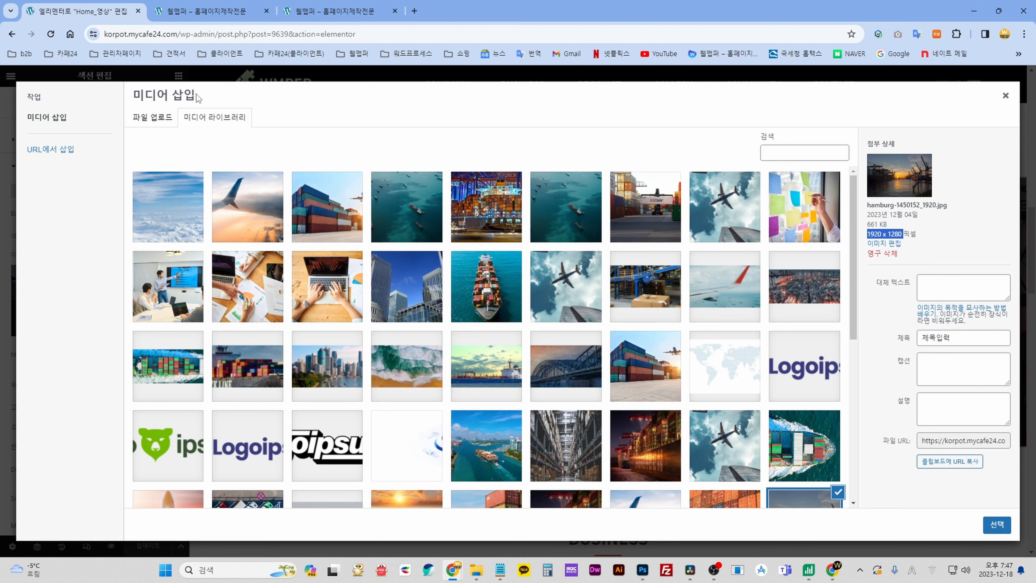
# - Browse the 메인페이지 > 1 > 원본 folder and the 배송 folder for background images, without uploading any file
pyautogui.click(155, 120)
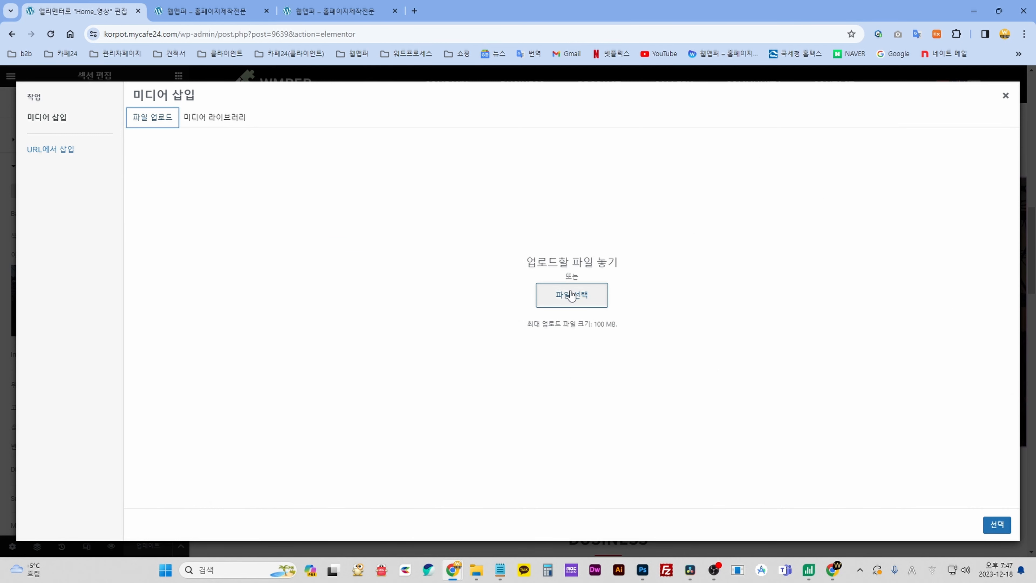
pyautogui.click(606, 294)
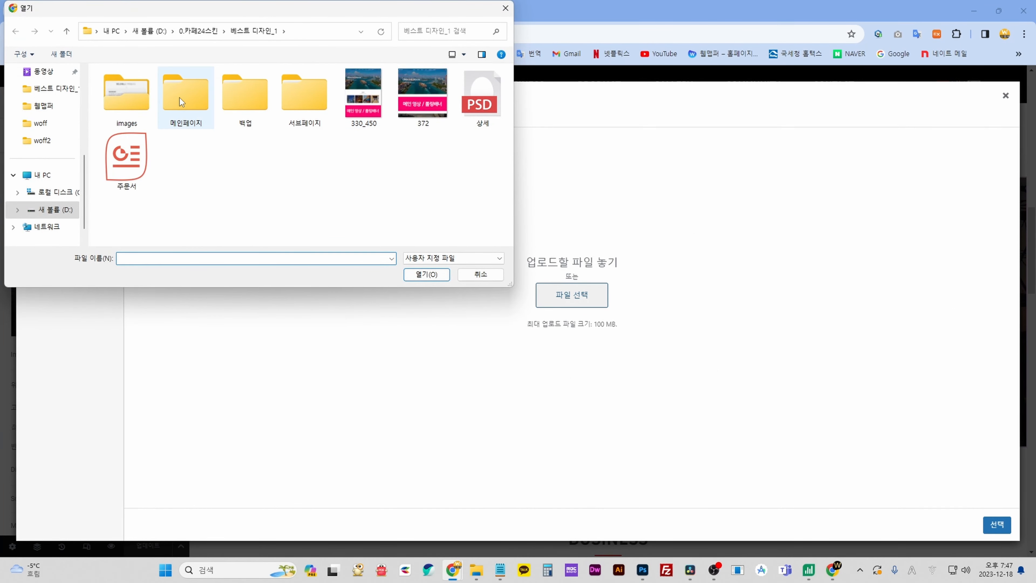
pyautogui.doubleClick(181, 106)
pyautogui.doubleClick(117, 88)
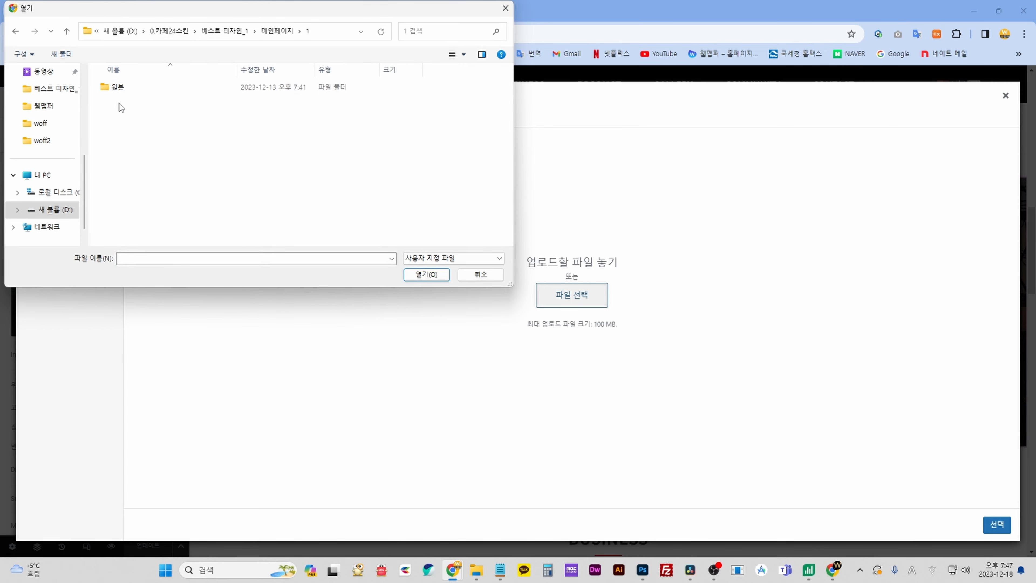
pyautogui.doubleClick(116, 88)
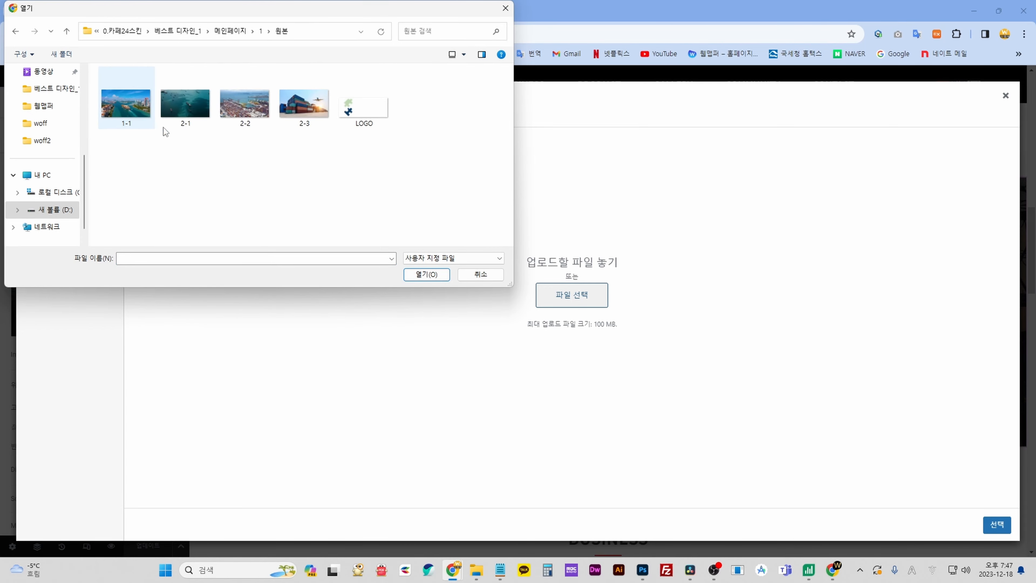
pyautogui.click(505, 8)
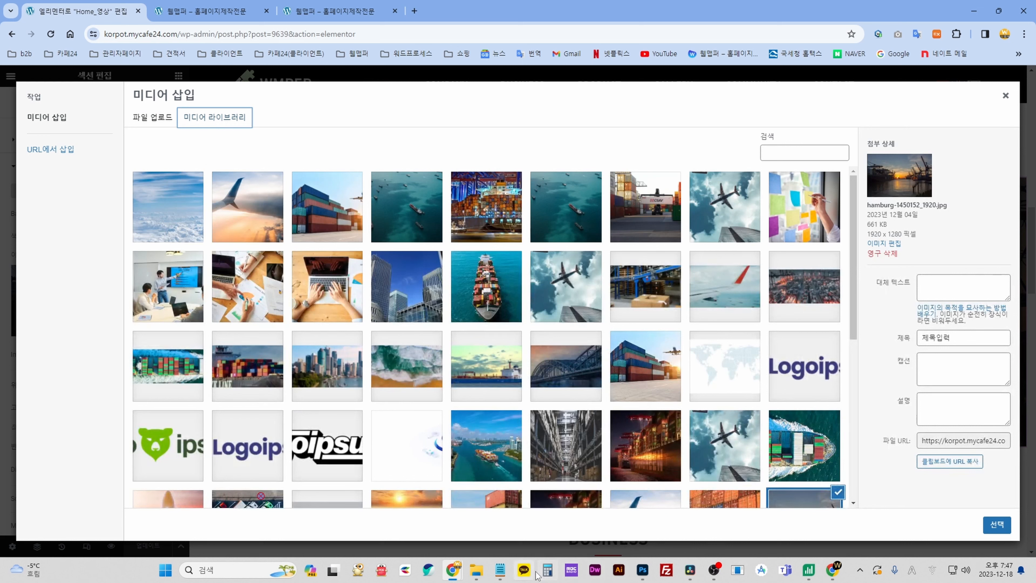
pyautogui.click(476, 569)
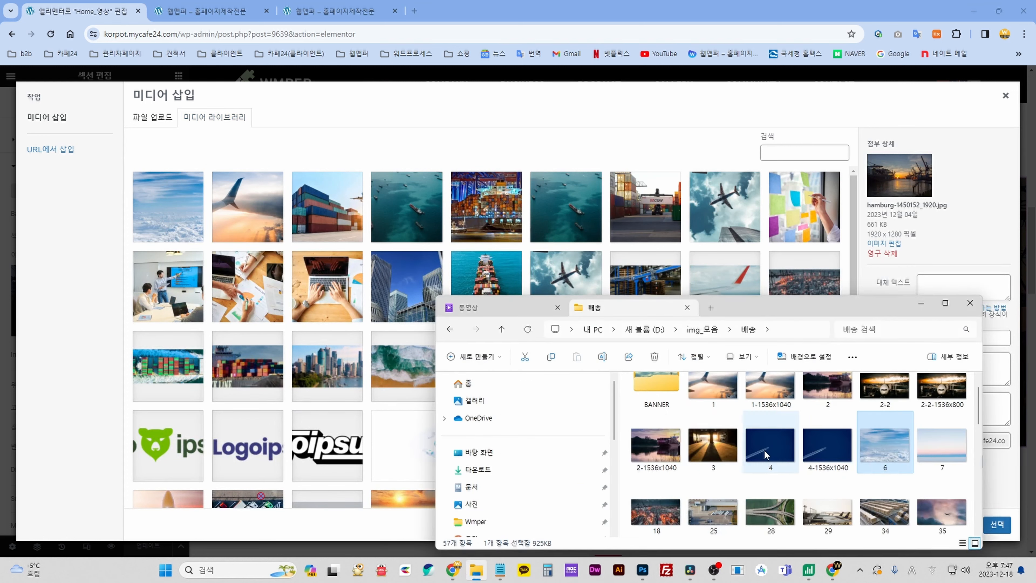
pyautogui.click(921, 303)
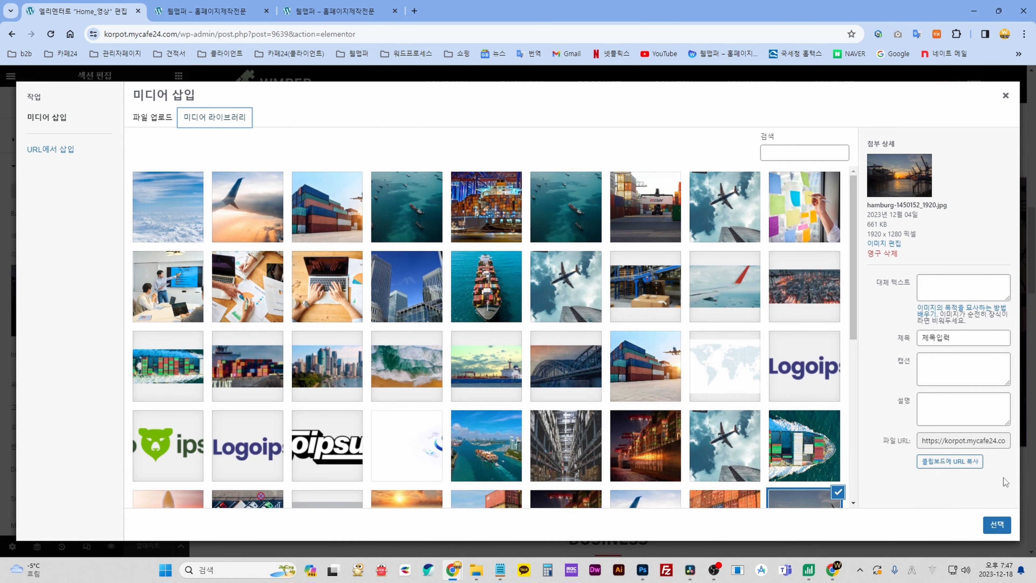
# - Reselect the sunset port image hamburg-1450152_1920.jpg in the media library as the WMPER section's background
pyautogui.scroll(-4, 762, 406)
pyautogui.click(810, 319)
pyautogui.click(739, 318)
pyautogui.click(814, 321)
pyautogui.click(996, 524)
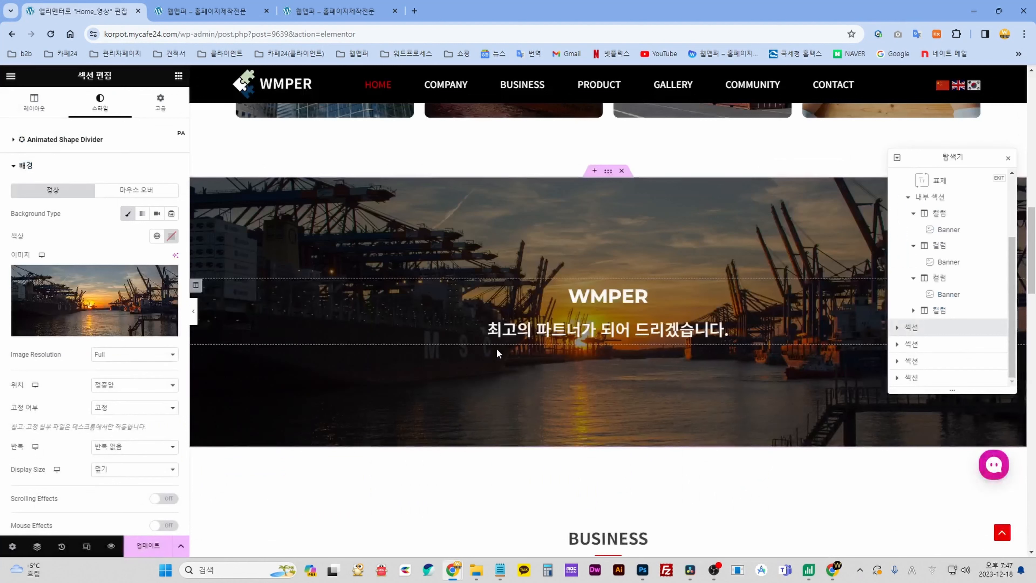
# - Open the WMPER heading and the Korean heading below it in turn, and select the title text of each
pyautogui.scroll(-1, 631, 286)
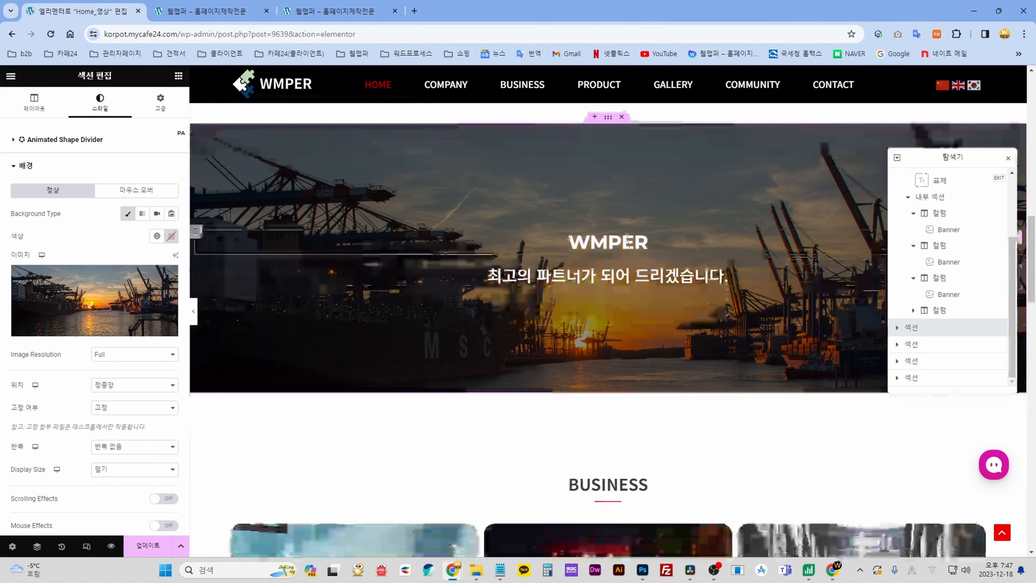
pyautogui.click(627, 240)
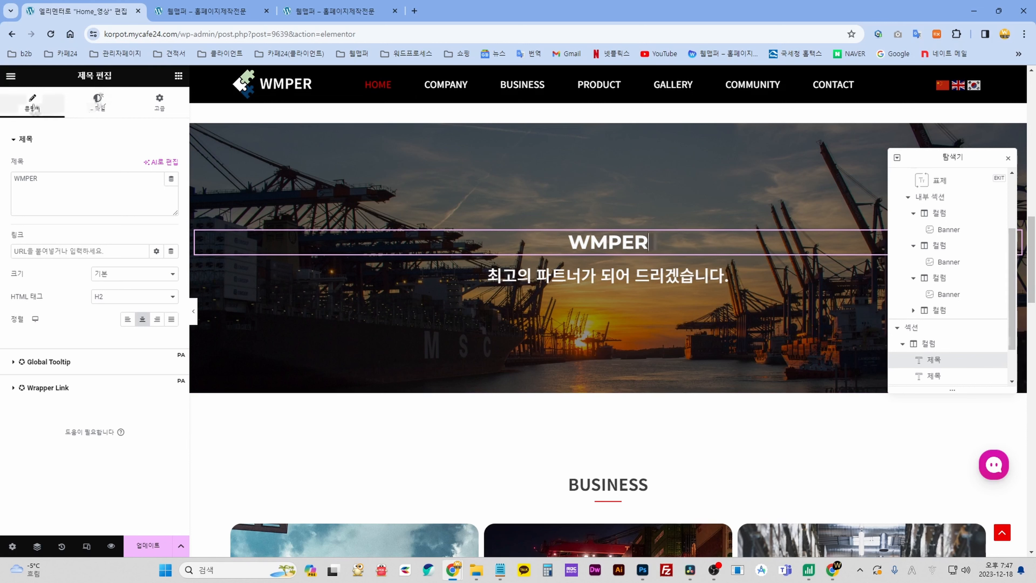
pyautogui.moveTo(47, 179); pyautogui.dragTo(4, 180)
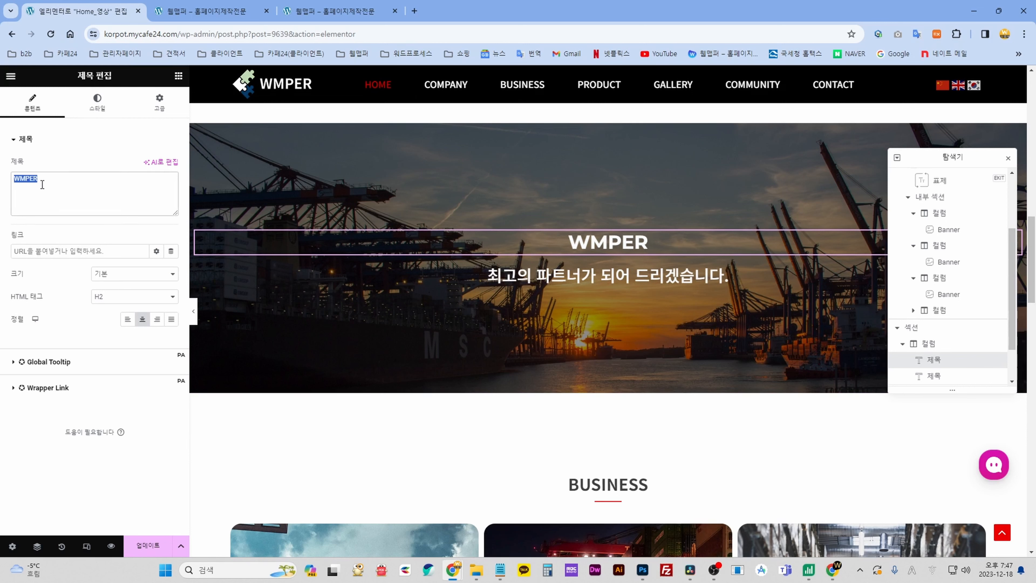
pyautogui.click(97, 194)
pyautogui.click(549, 276)
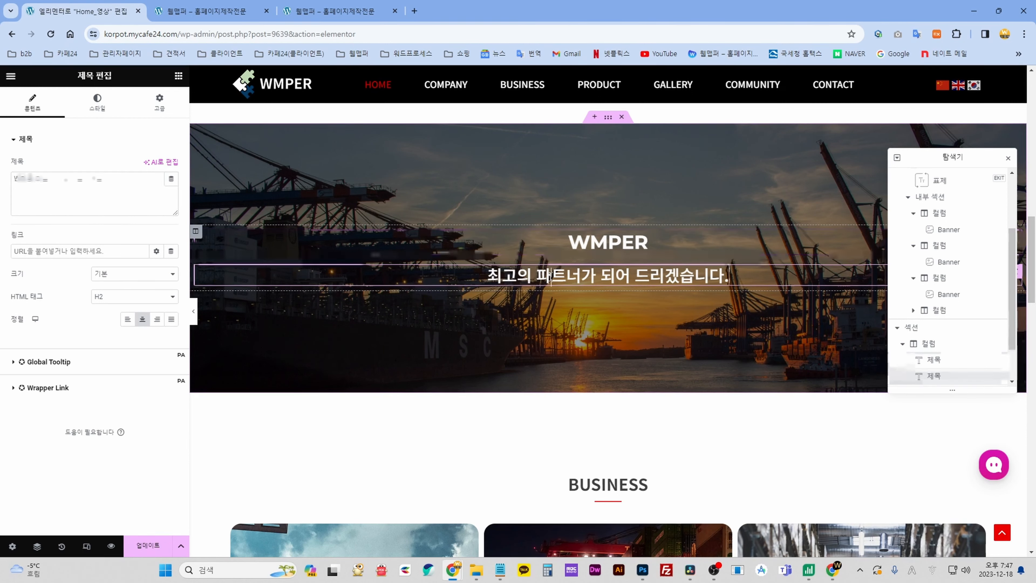
pyautogui.moveTo(122, 179); pyautogui.dragTo(4, 180)
# - Open the BUSINESS section's title for editing, and look back over the banners and the WMPER section
pyautogui.scroll(-5, 679, 354)
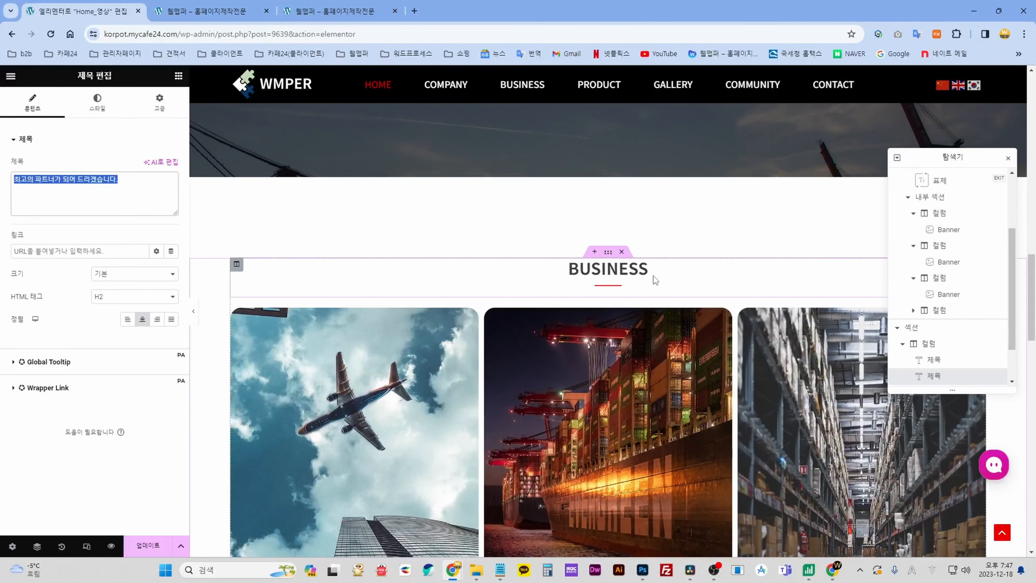
pyautogui.click(652, 279)
pyautogui.scroll(12, 652, 282)
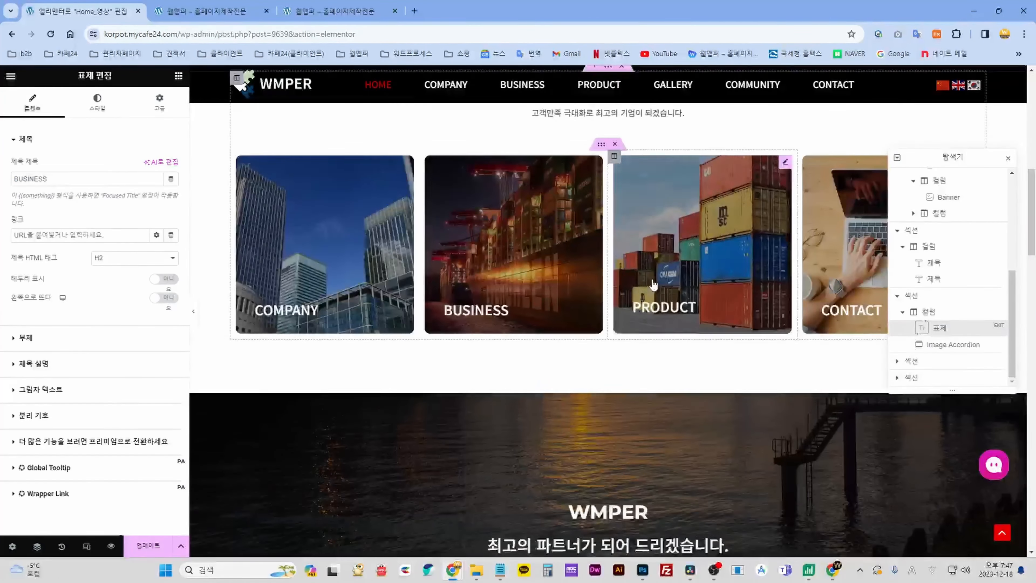
pyautogui.scroll(5, 653, 285)
pyautogui.scroll(-10, 645, 347)
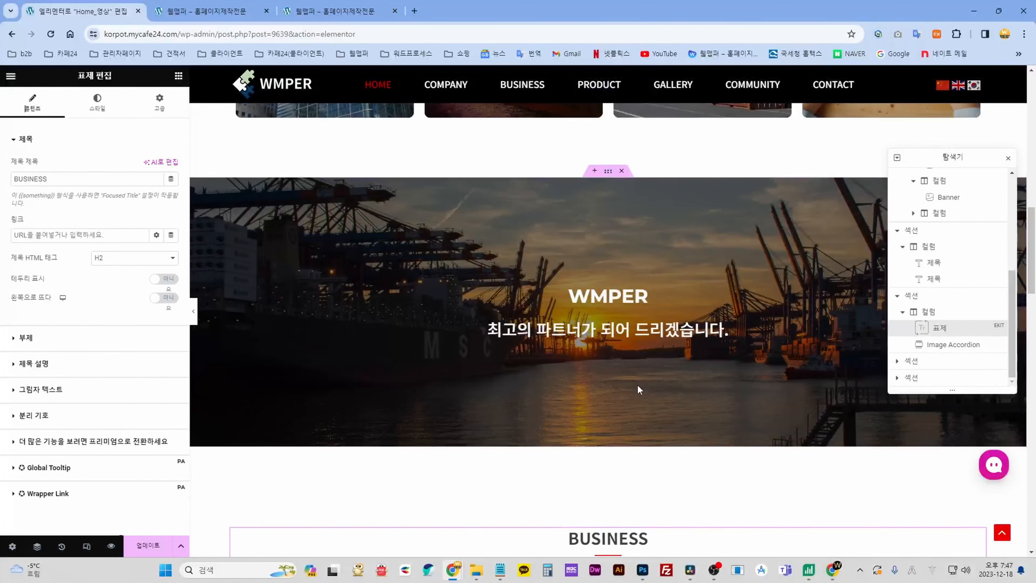
# - Select the BUSINESS title's text and open the title's separator style settings
pyautogui.scroll(-5, 639, 389)
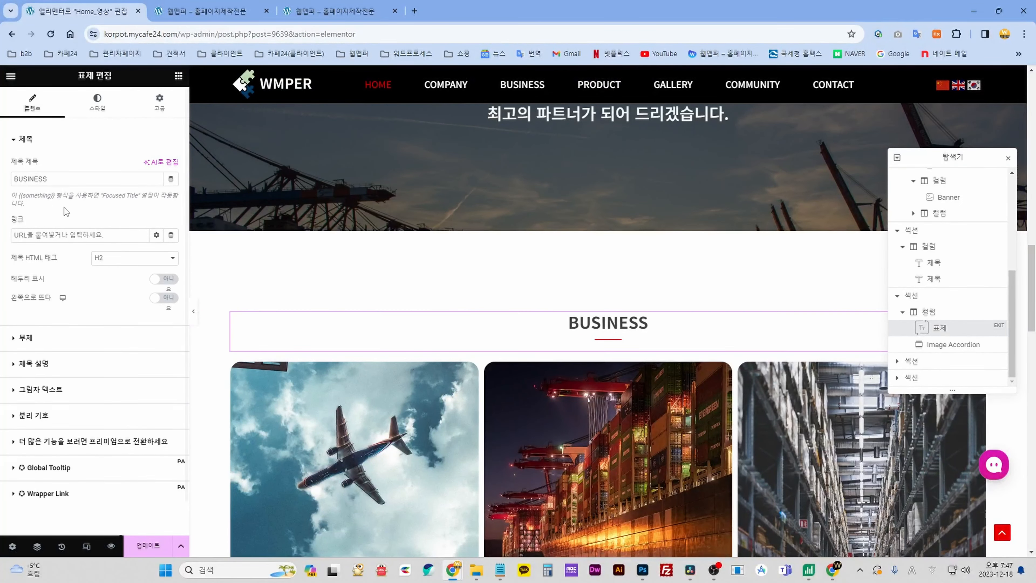
pyautogui.moveTo(68, 179); pyautogui.dragTo(2, 182)
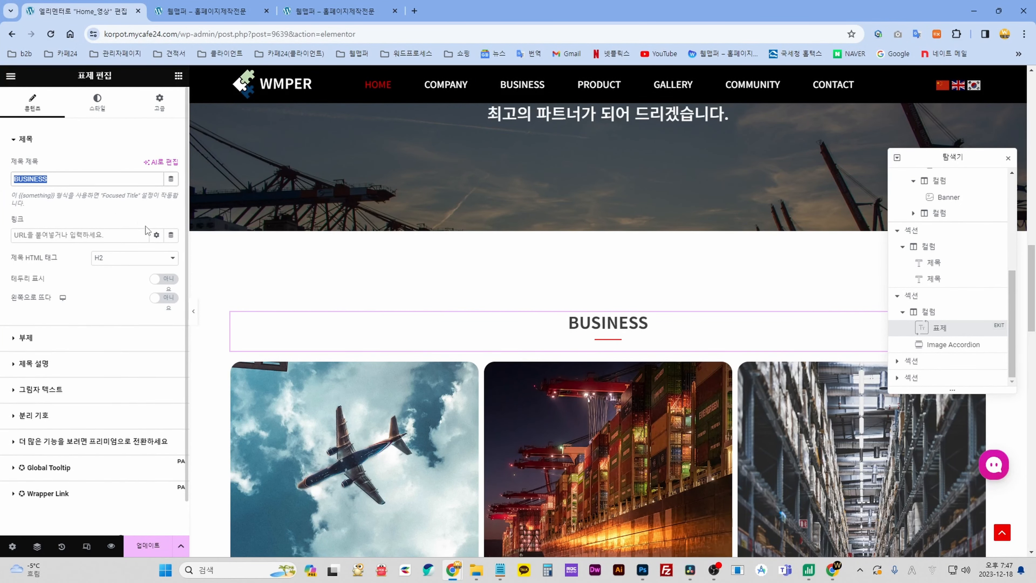
pyautogui.scroll(-1, 123, 304)
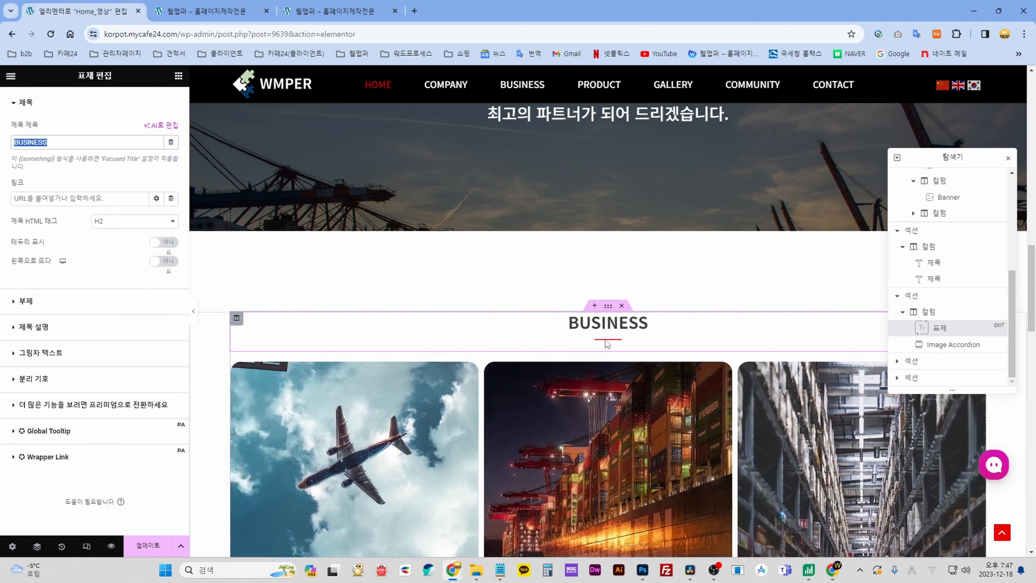
pyautogui.scroll(1, 133, 251)
pyautogui.click(98, 104)
pyautogui.click(35, 261)
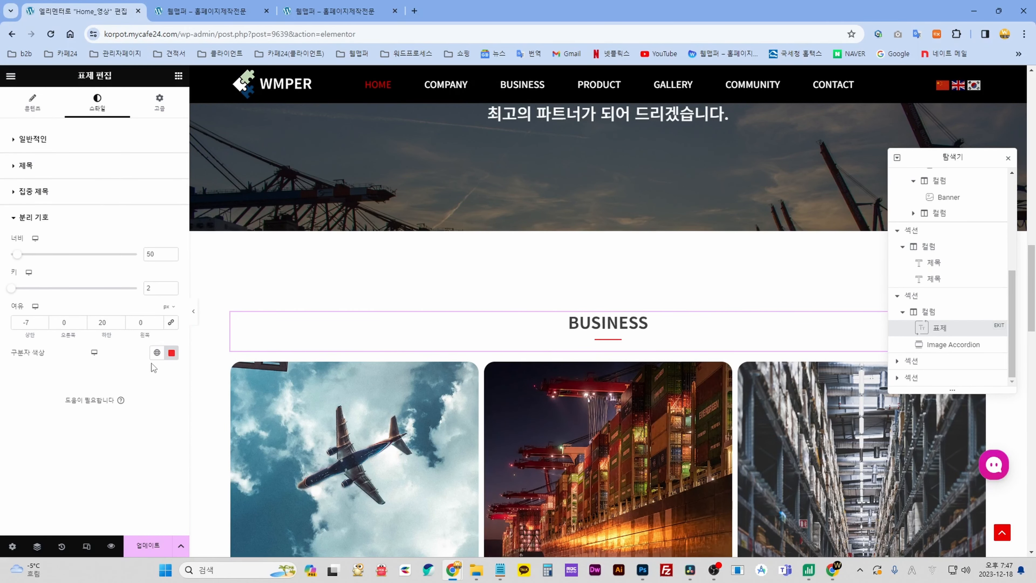
# - Open the BUSINESS section's image accordion for editing and close the navigator
pyautogui.scroll(-5, 527, 430)
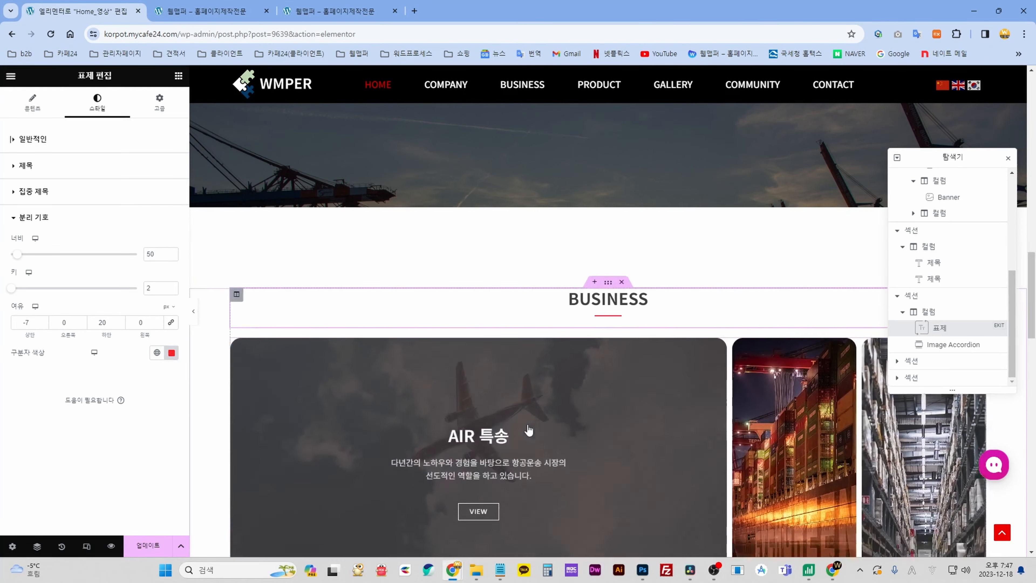
pyautogui.scroll(3, 695, 402)
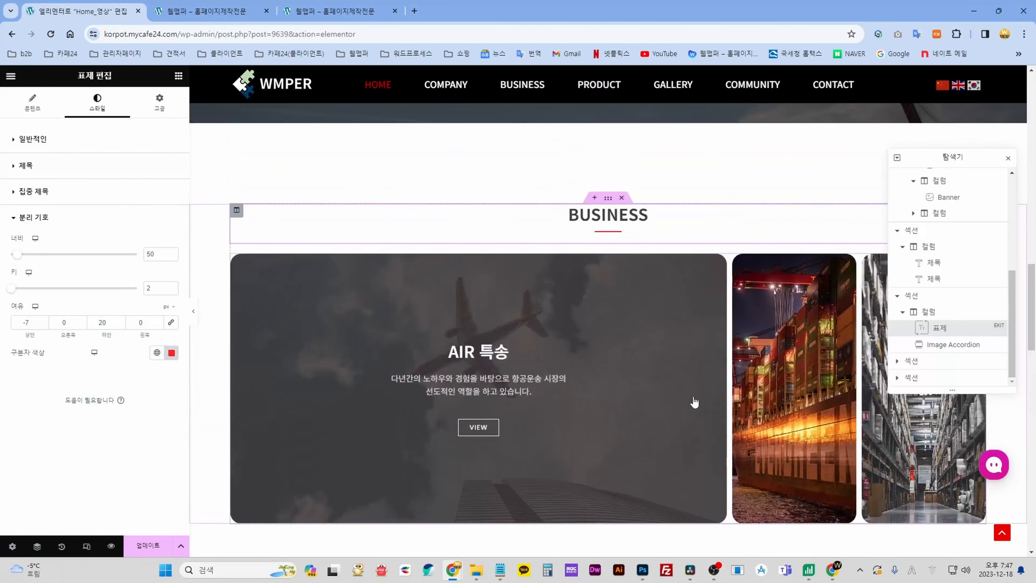
pyautogui.click(734, 273)
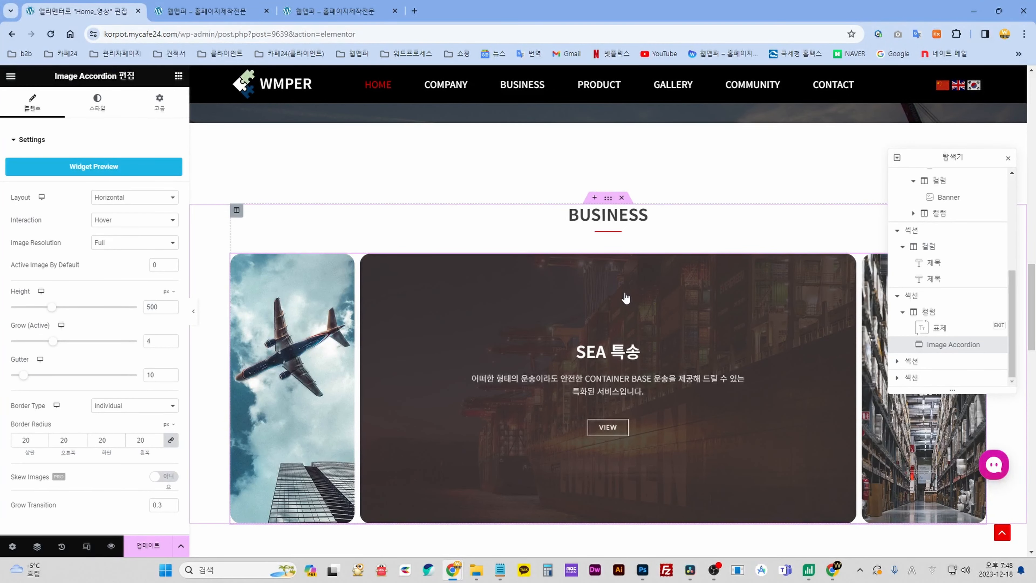
pyautogui.click(1008, 157)
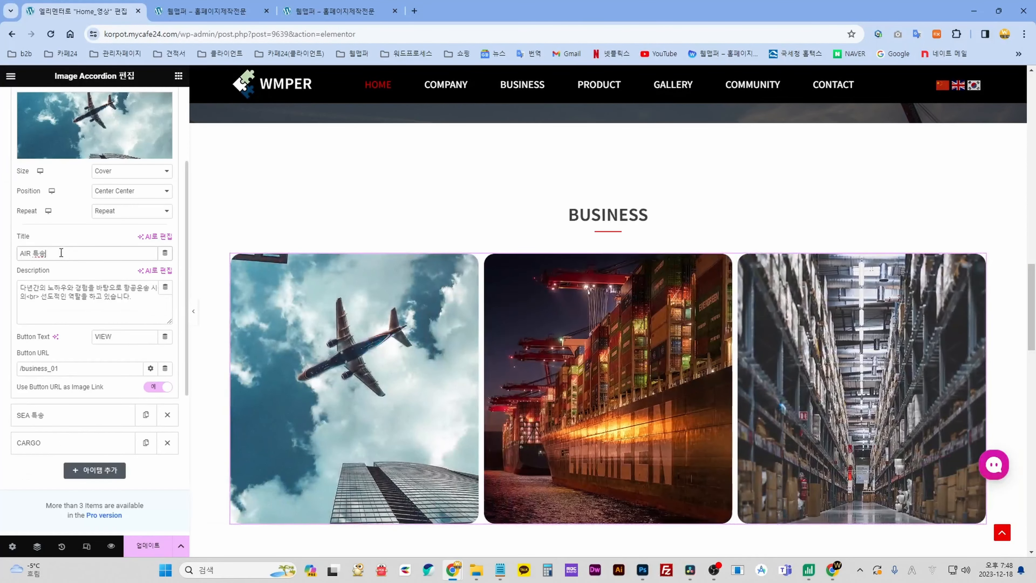
# - Select the title and description text of the accordion's AIR 특송 item in turn, and collapse the item
pyautogui.tripleClick(28, 254)
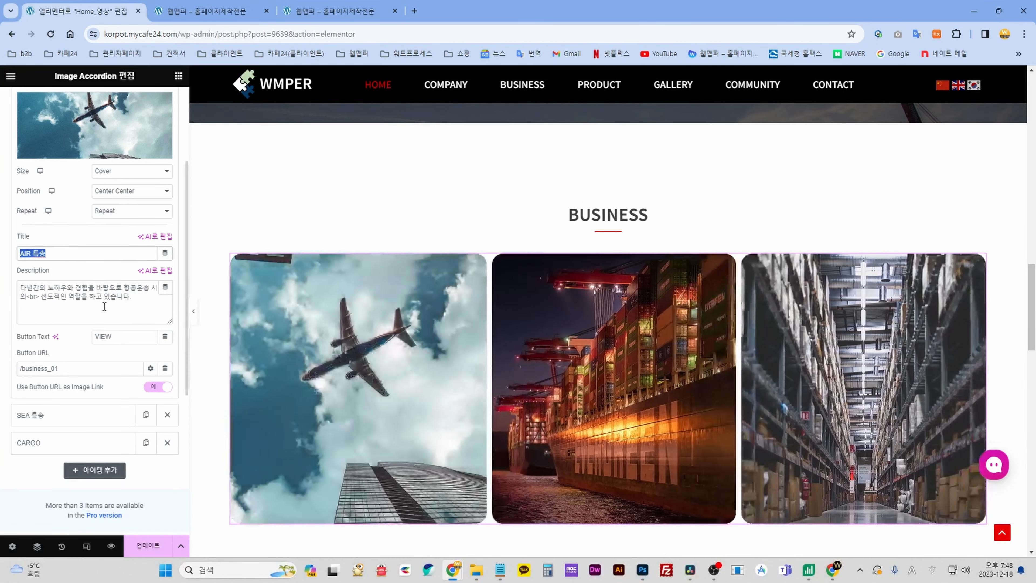
pyautogui.click(143, 297)
pyautogui.moveTo(143, 297); pyautogui.dragTo(18, 281)
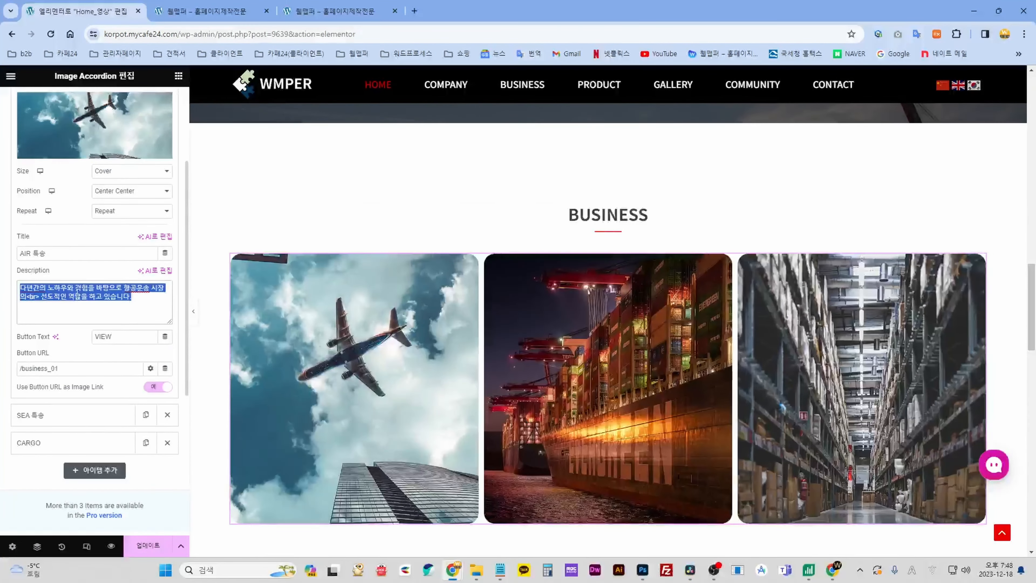
pyautogui.moveTo(132, 297); pyautogui.dragTo(14, 284)
pyautogui.moveTo(140, 302); pyautogui.dragTo(10, 288)
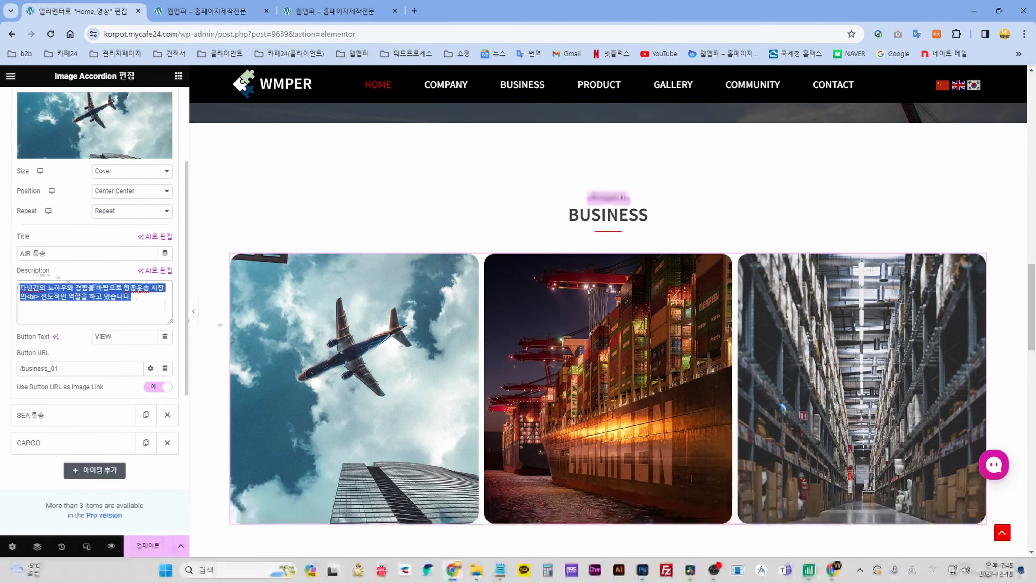
pyautogui.moveTo(291, 394)
pyautogui.scroll(4, 41, 212)
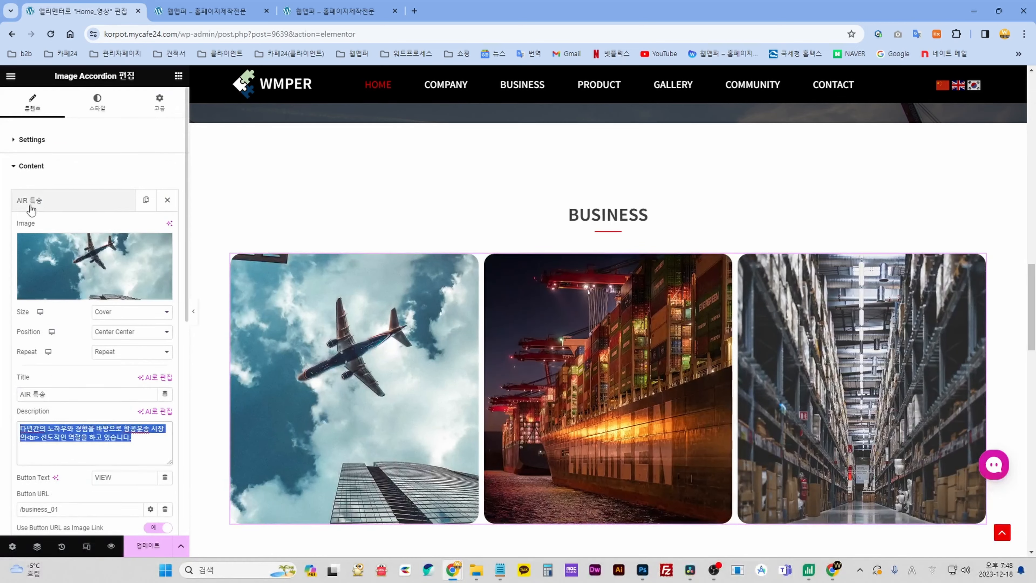
pyautogui.click(42, 201)
# - Open the SEA 특송 item, view its image in the media library without changing it, and select its title and description text
pyautogui.click(73, 230)
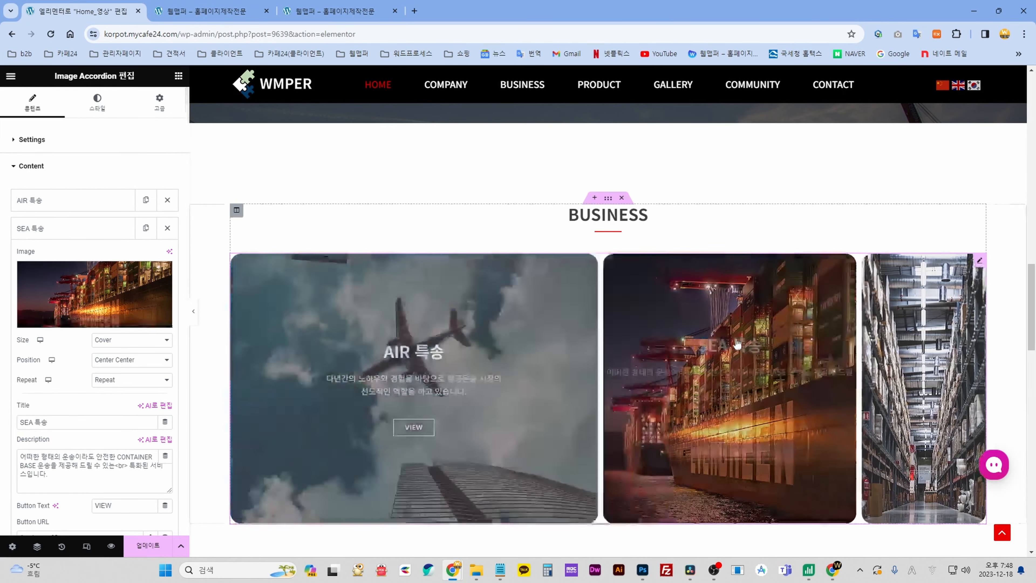
pyautogui.click(99, 293)
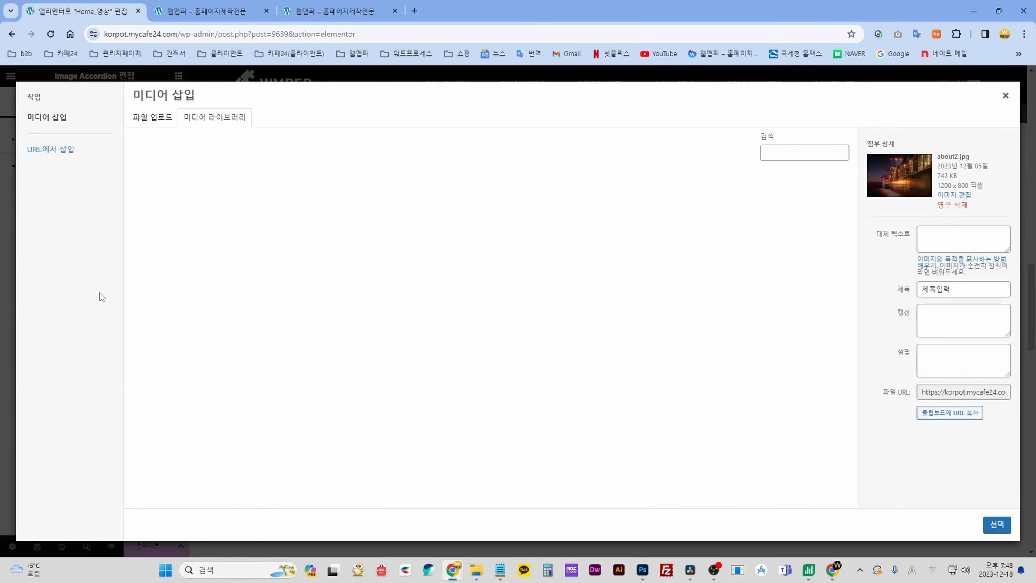
pyautogui.click(1005, 94)
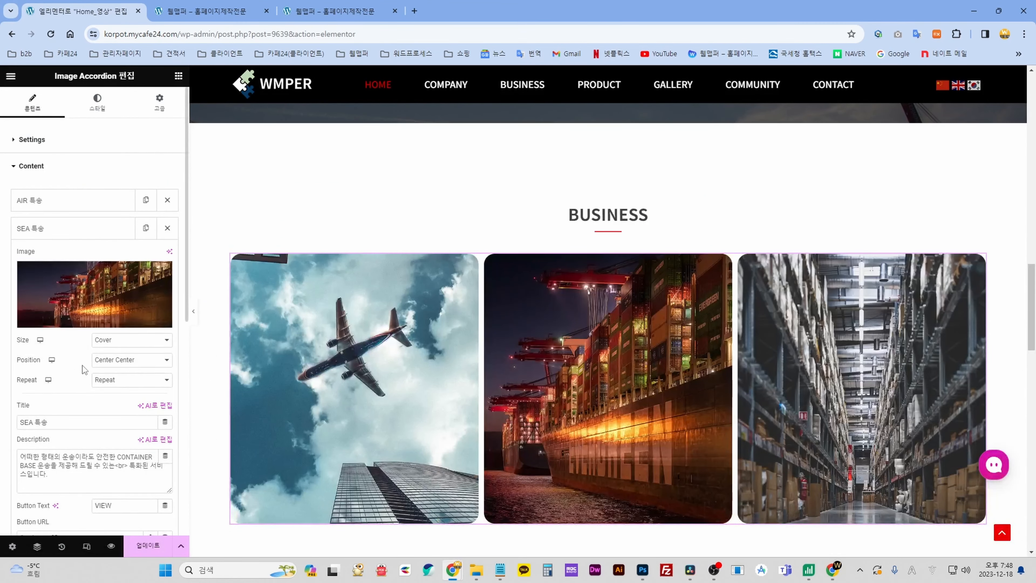
pyautogui.scroll(-3, 83, 359)
pyautogui.moveTo(60, 319); pyautogui.dragTo(15, 315)
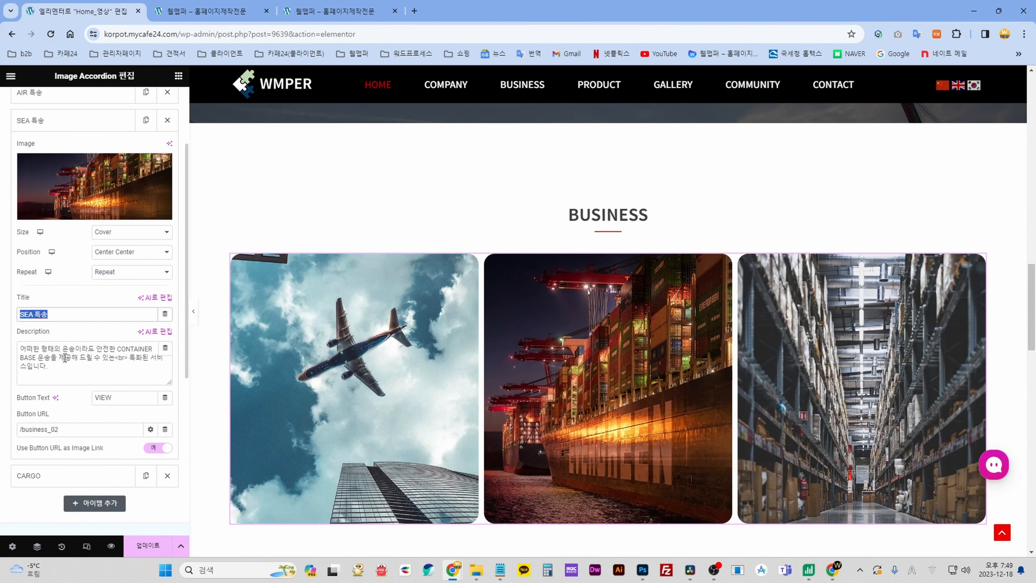
pyautogui.moveTo(49, 366); pyautogui.dragTo(15, 346)
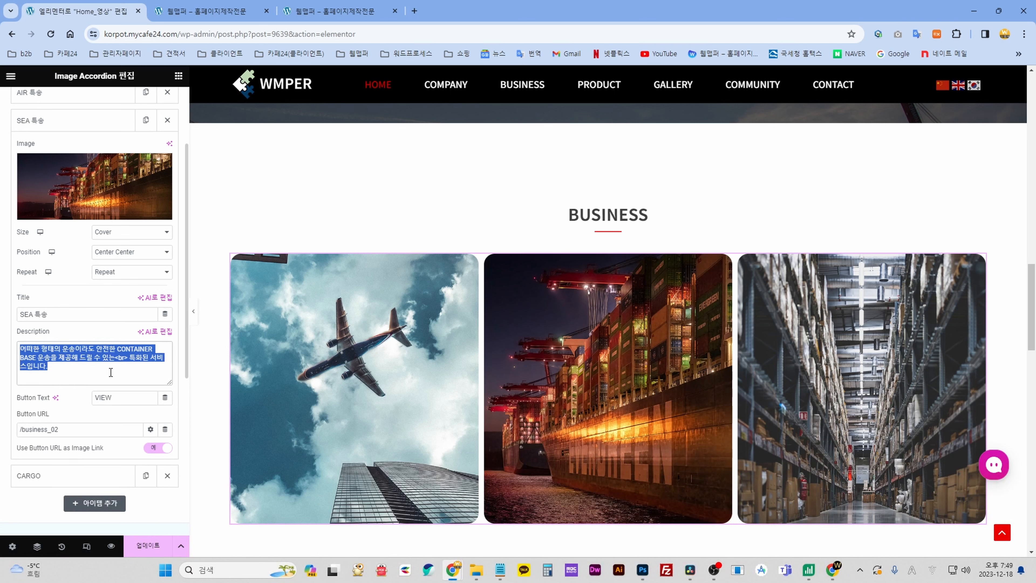
pyautogui.click(81, 373)
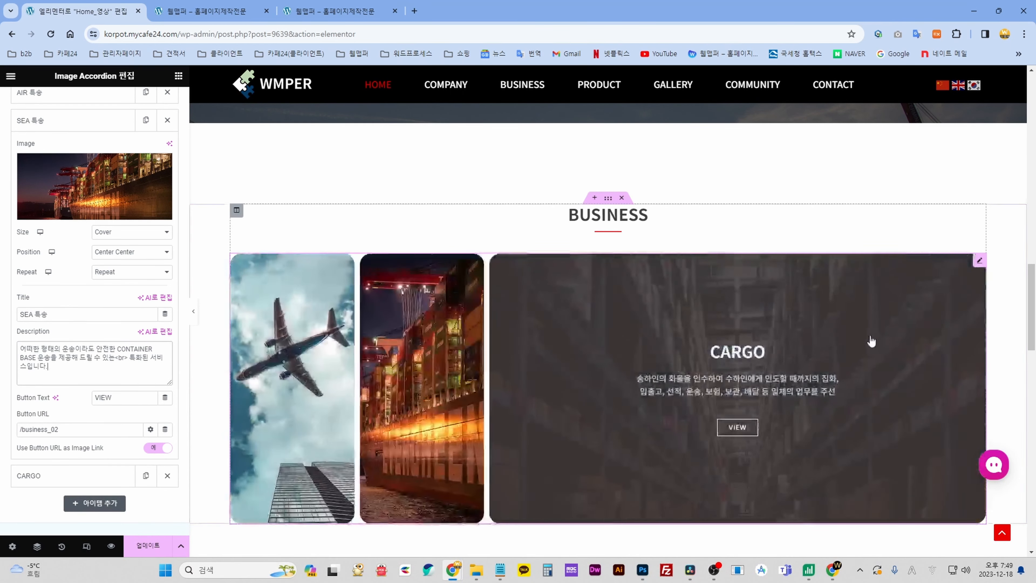
pyautogui.scroll(3, 81, 286)
pyautogui.click(72, 229)
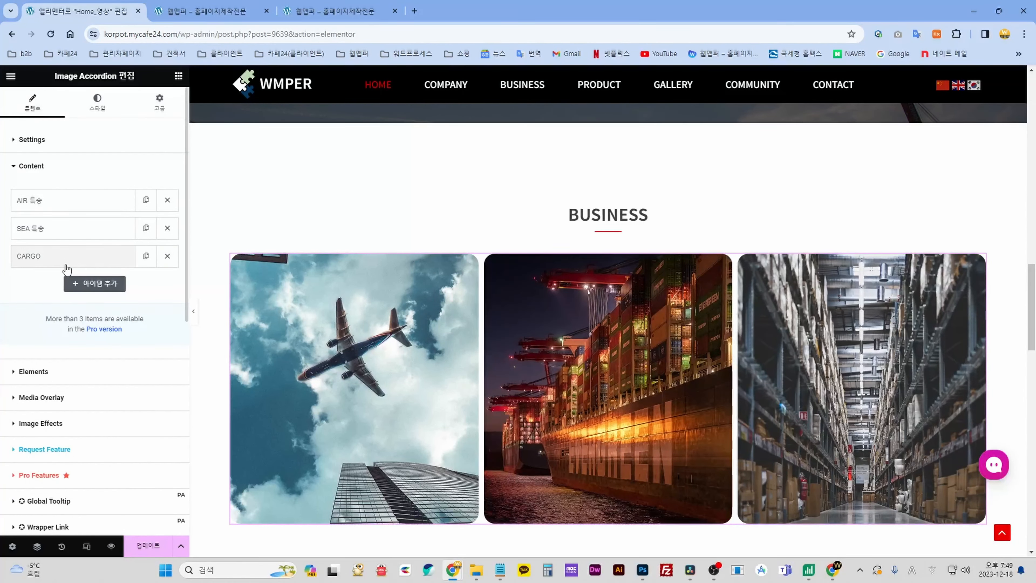
# - Open the CARGO item and reselect the warehouse image about3.jpg from the media library
pyautogui.click(63, 256)
pyautogui.click(79, 318)
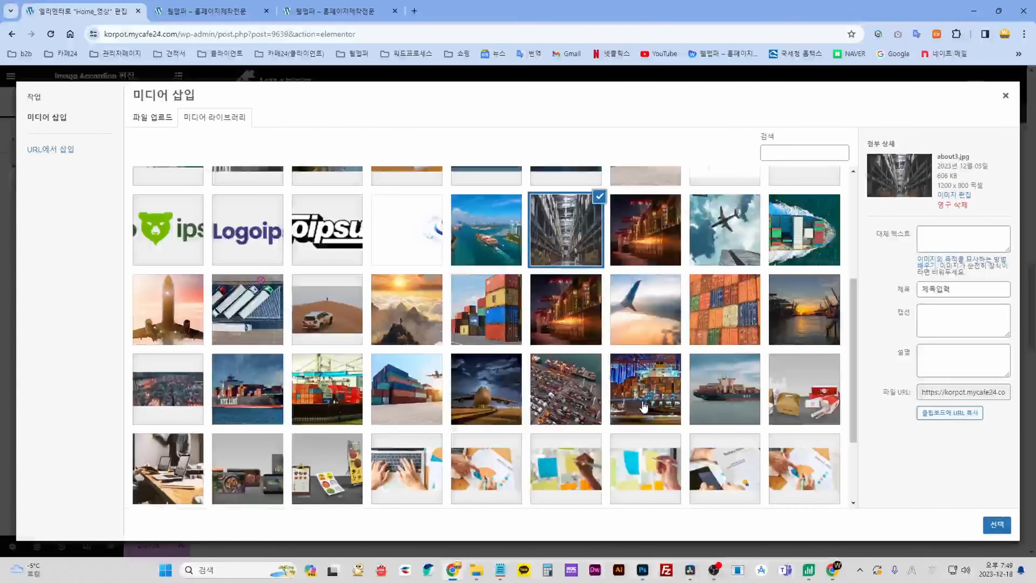
pyautogui.click(570, 252)
pyautogui.click(568, 241)
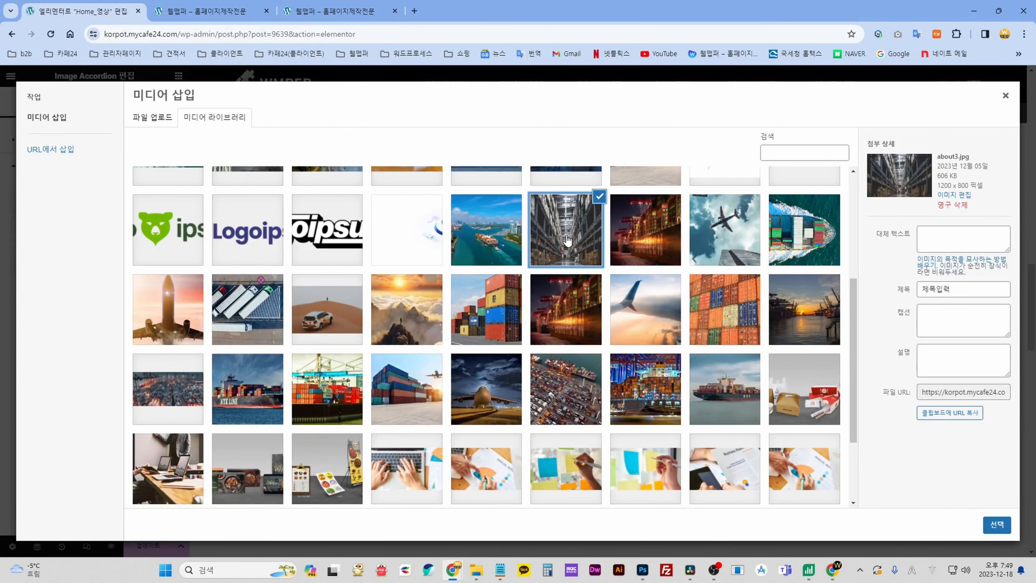
pyautogui.click(995, 524)
# - Select the CARGO item's title text and its description text in turn
pyautogui.scroll(-1, 106, 413)
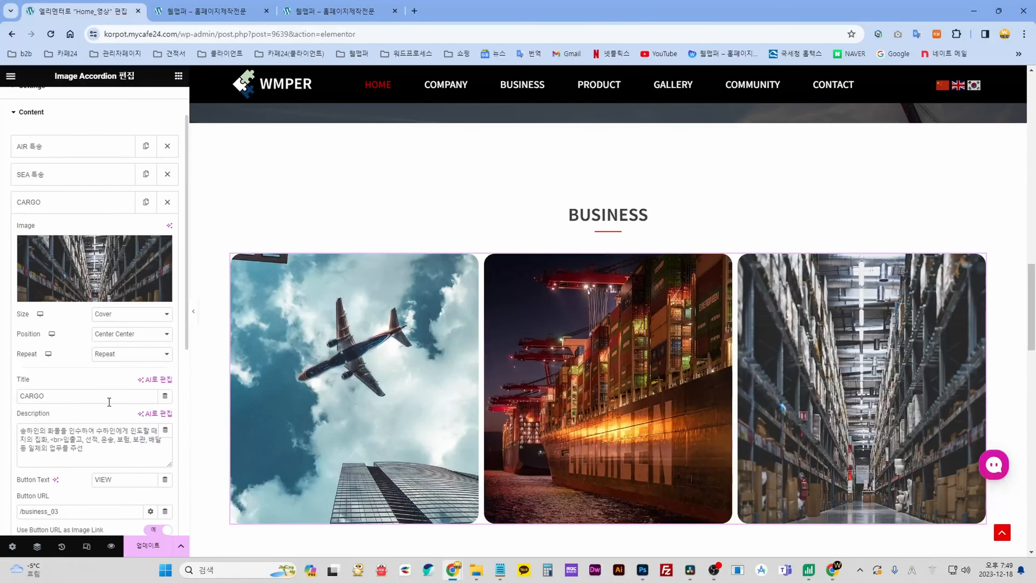
pyautogui.doubleClick(36, 396)
pyautogui.moveTo(106, 455); pyautogui.dragTo(18, 429)
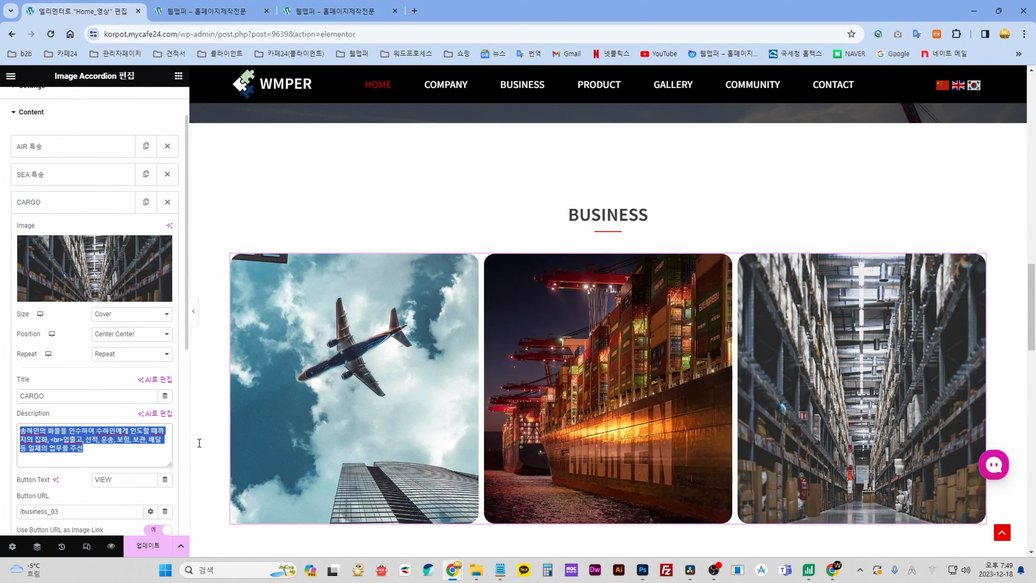
# - Open the background overlay style settings of the customer statistics section below BUSINESS
pyautogui.scroll(-5, 774, 404)
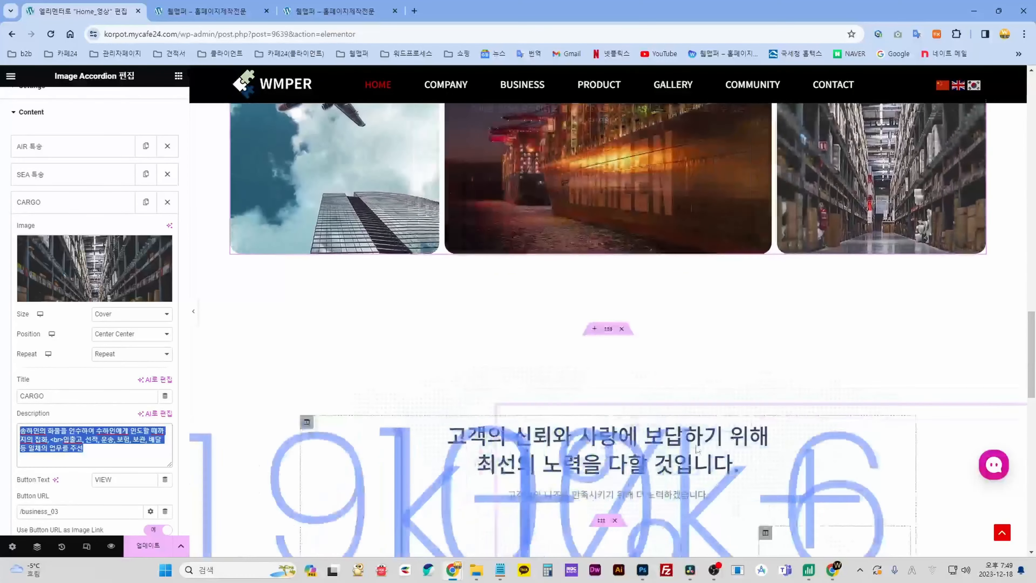
pyautogui.scroll(-4, 587, 391)
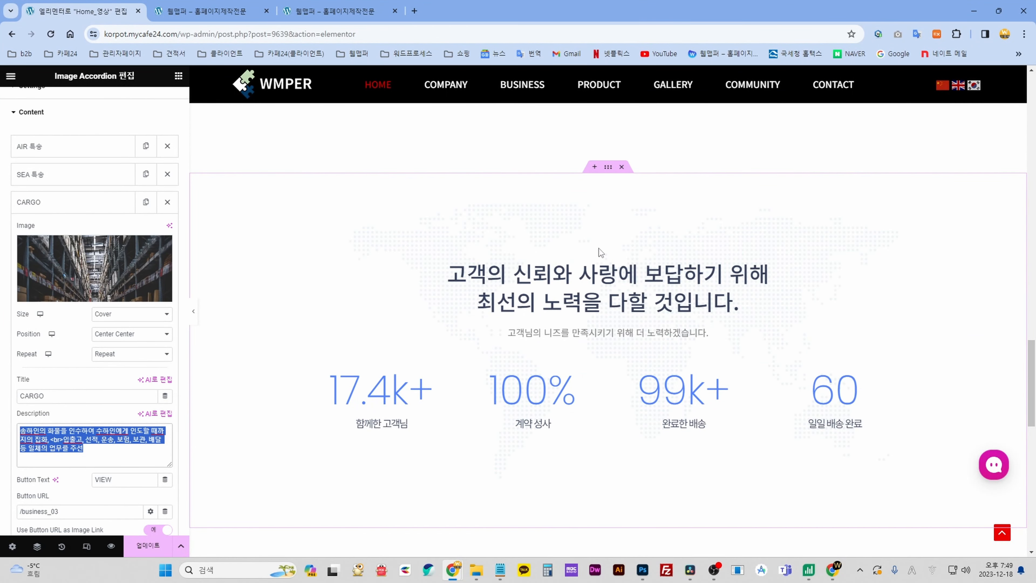
pyautogui.click(608, 168)
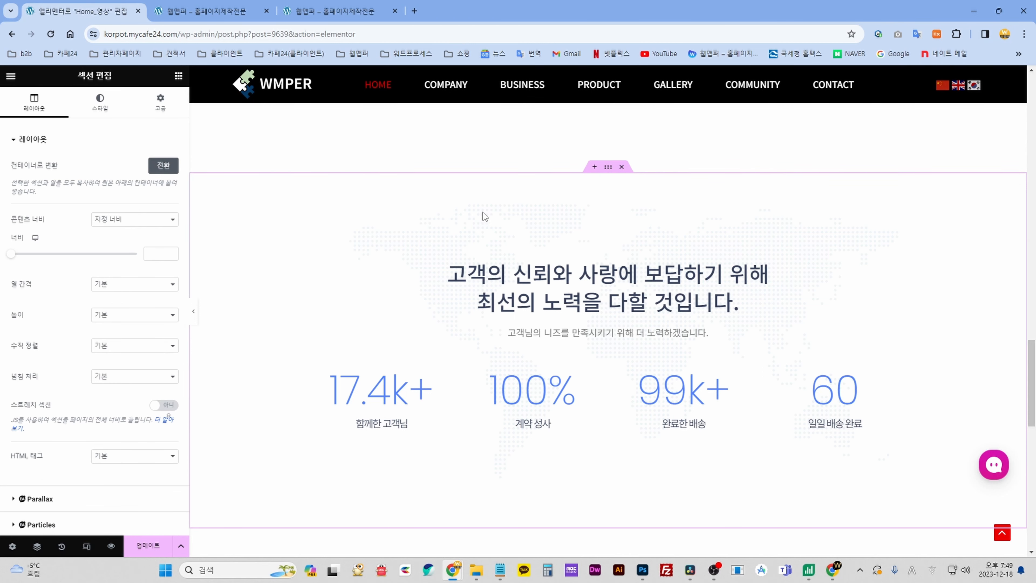
pyautogui.click(39, 143)
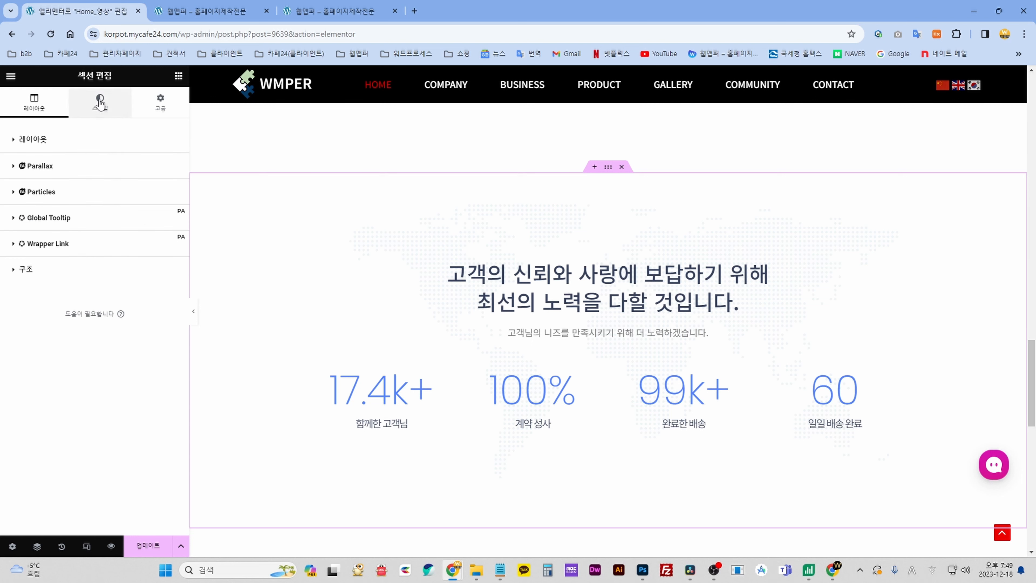
pyautogui.click(96, 107)
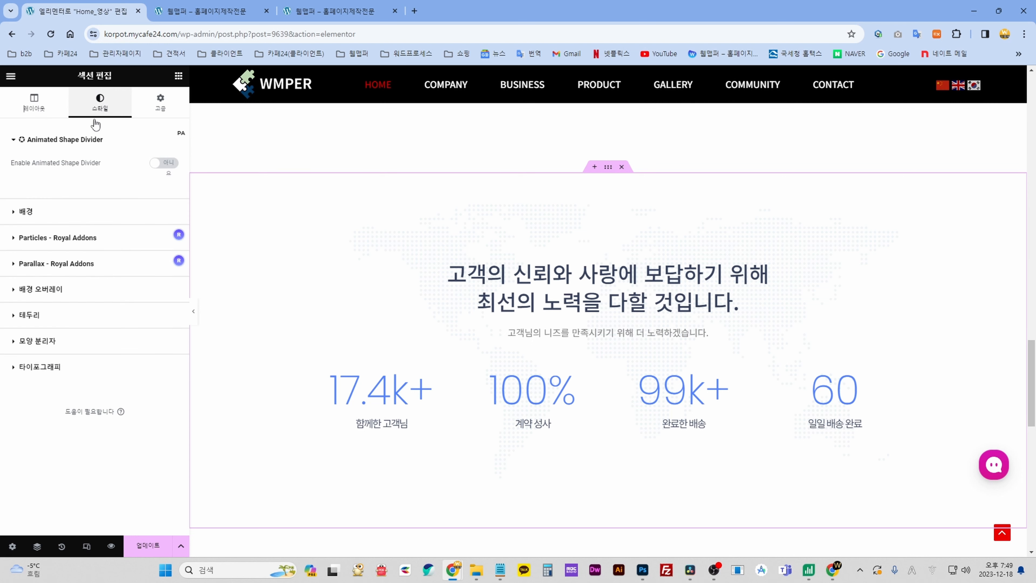
pyautogui.click(34, 211)
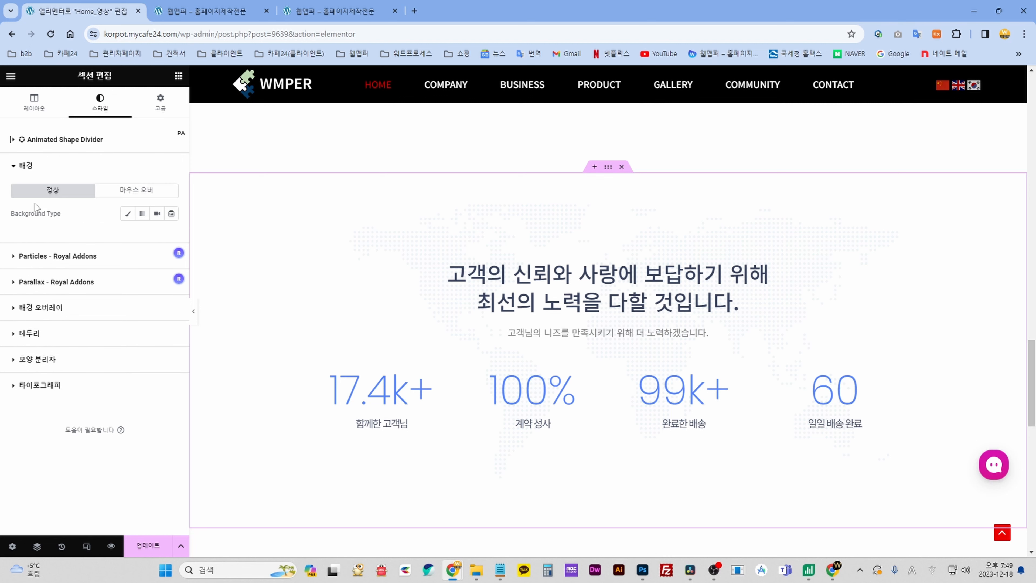
pyautogui.click(63, 311)
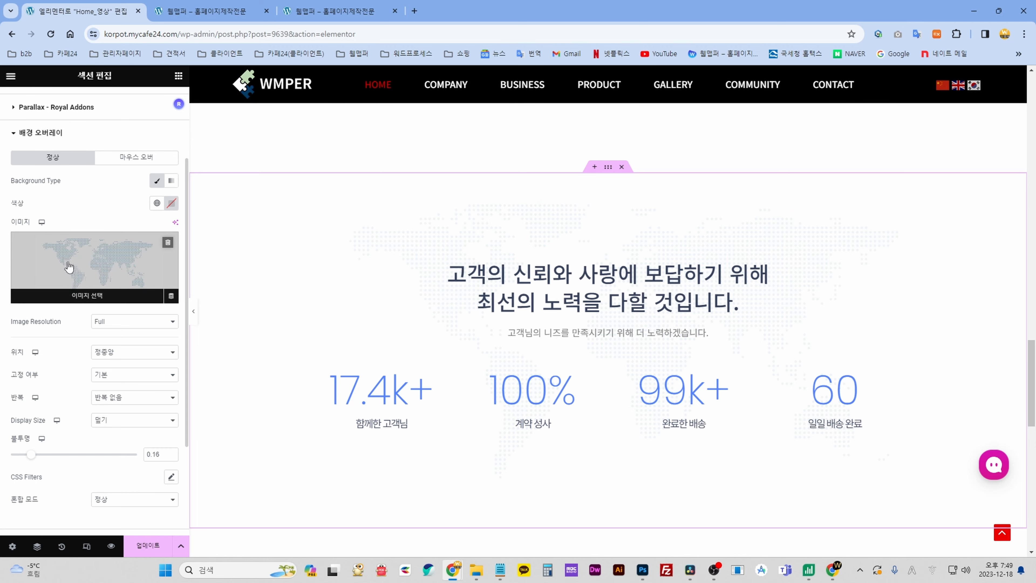
# - Replace the statistics section's overlay image with the container yard picture 74.jpg from the media library
pyautogui.click(96, 262)
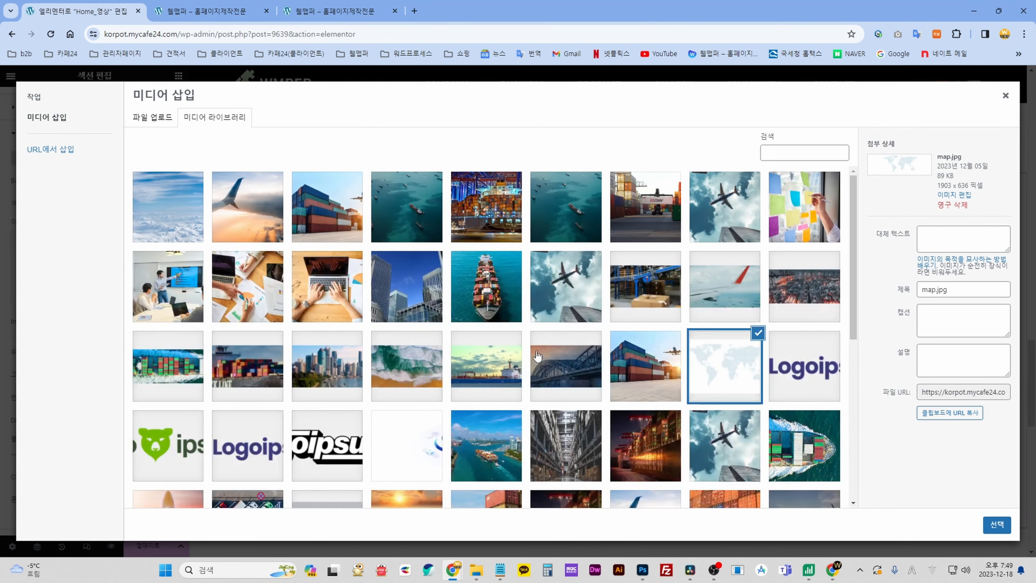
pyautogui.click(636, 376)
pyautogui.click(707, 372)
pyautogui.click(653, 372)
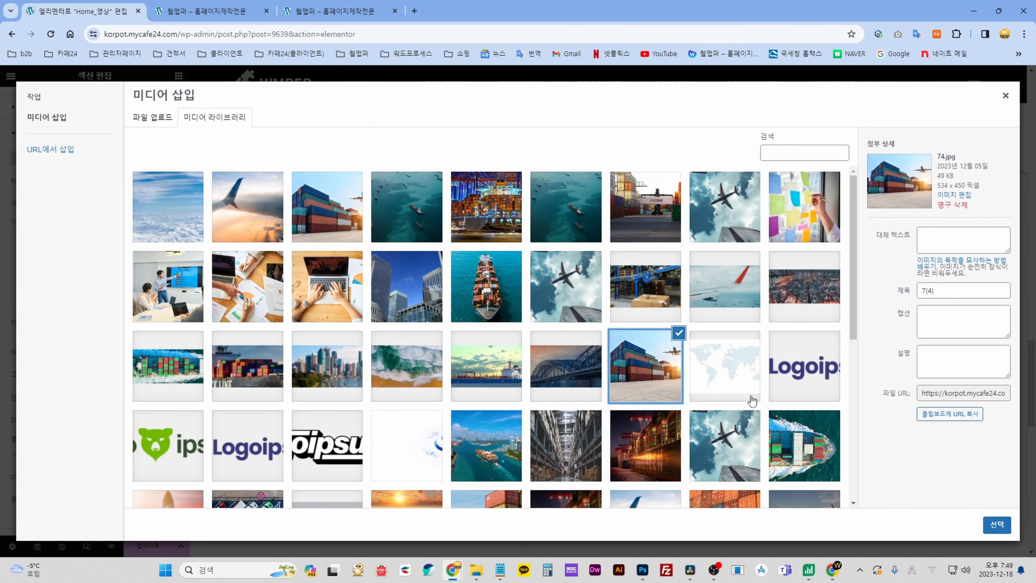
pyautogui.click(997, 524)
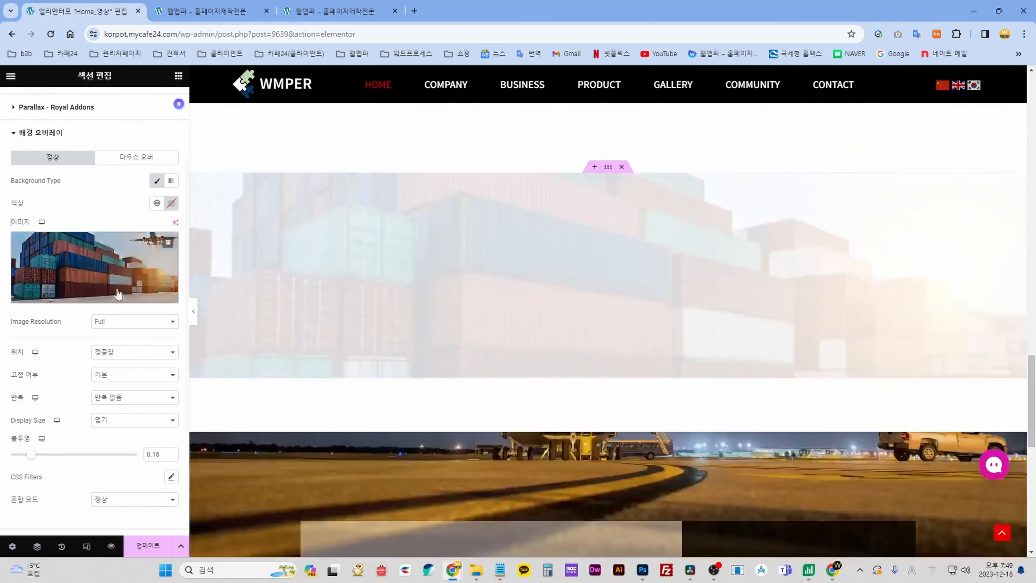
# - Set the statistics section's overlay image back to the world map map.jpg
pyautogui.click(117, 293)
pyautogui.click(728, 367)
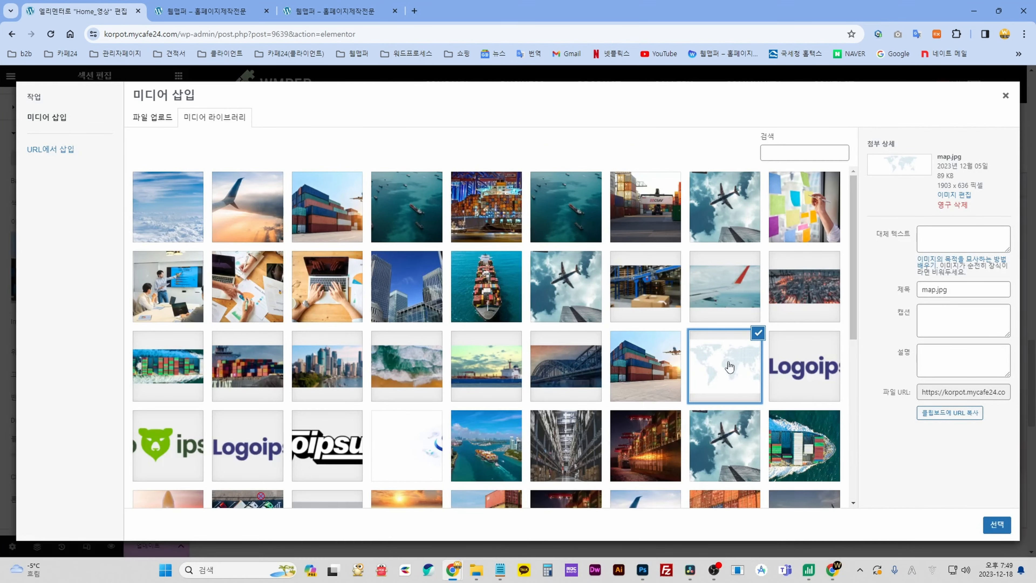
pyautogui.click(995, 527)
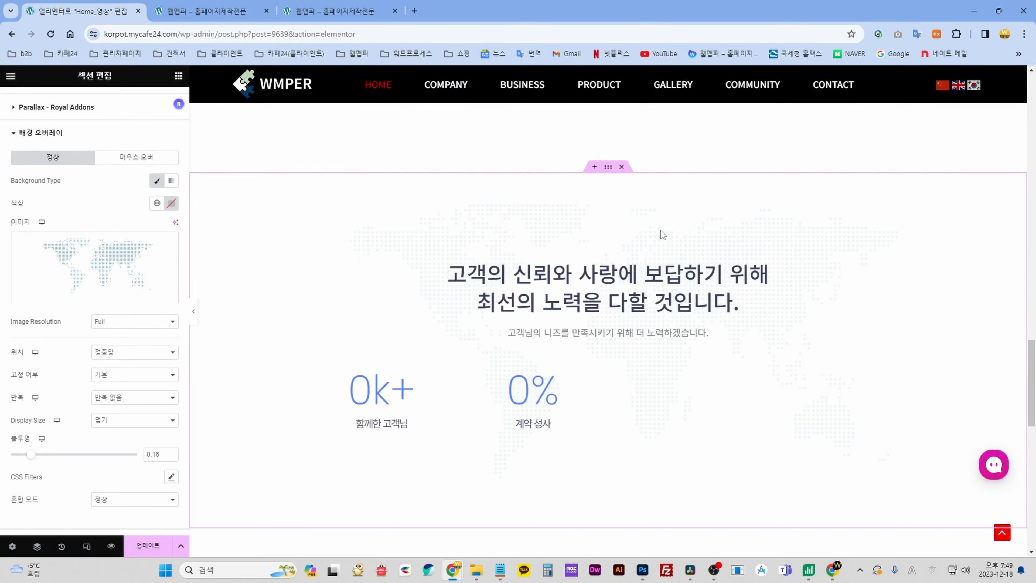
# - Select the full text of the statistics section's heading, and the full text of the description below it
pyautogui.scroll(-2, 636, 342)
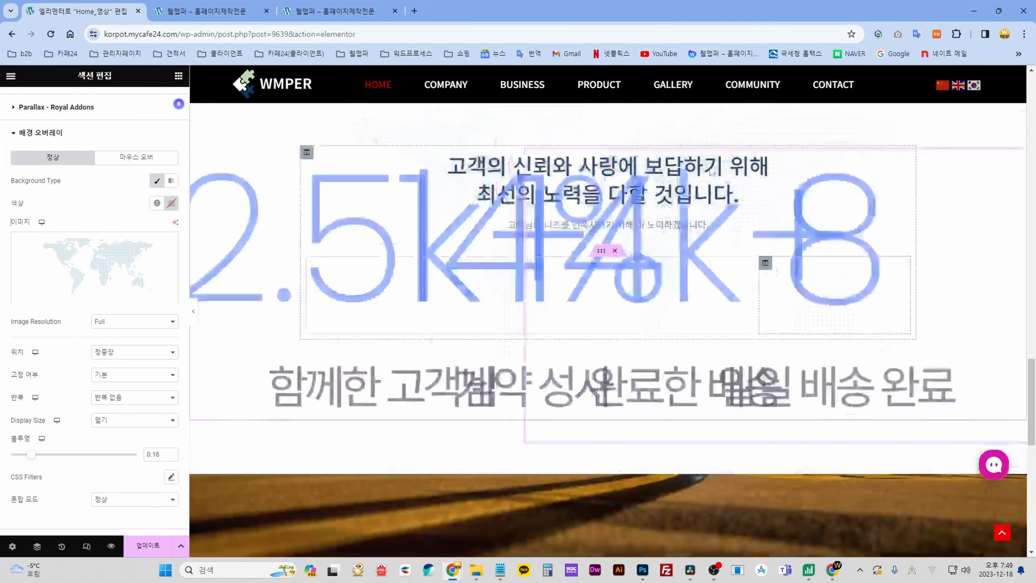
pyautogui.click(816, 188)
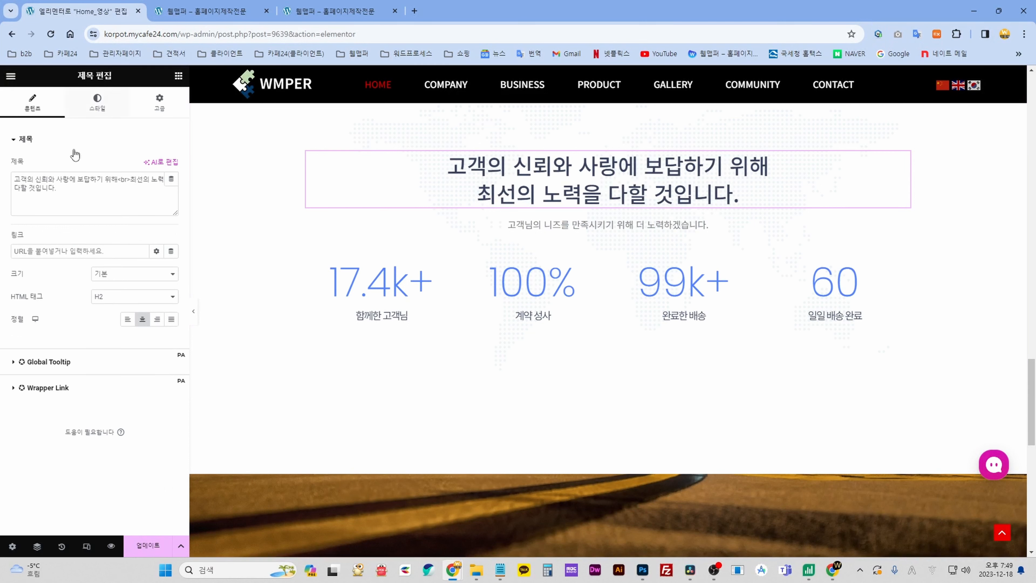
pyautogui.moveTo(68, 192); pyautogui.dragTo(10, 179)
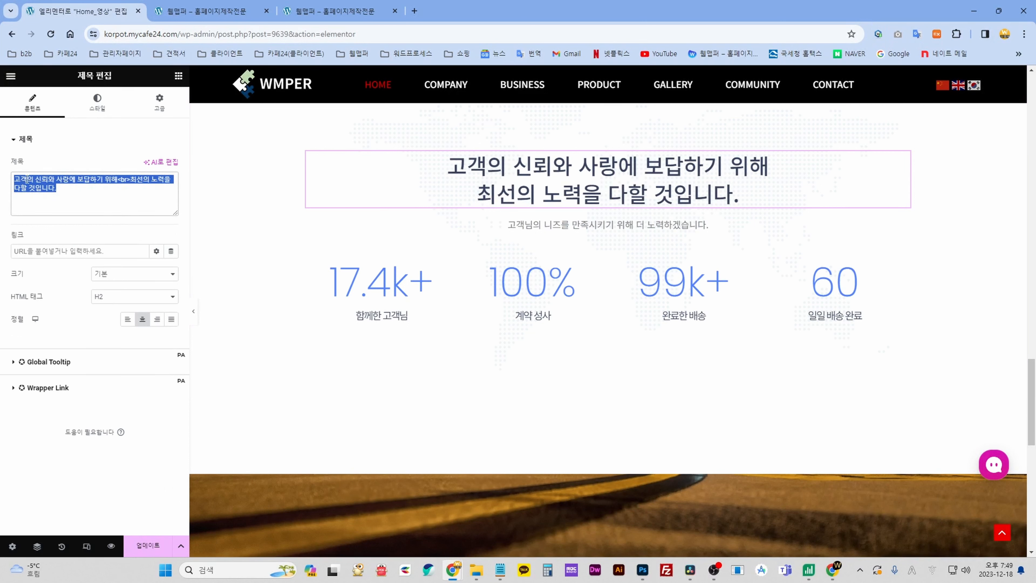
pyautogui.moveTo(71, 190); pyautogui.dragTo(10, 179)
pyautogui.click(547, 229)
pyautogui.moveTo(96, 258); pyautogui.dragTo(20, 246)
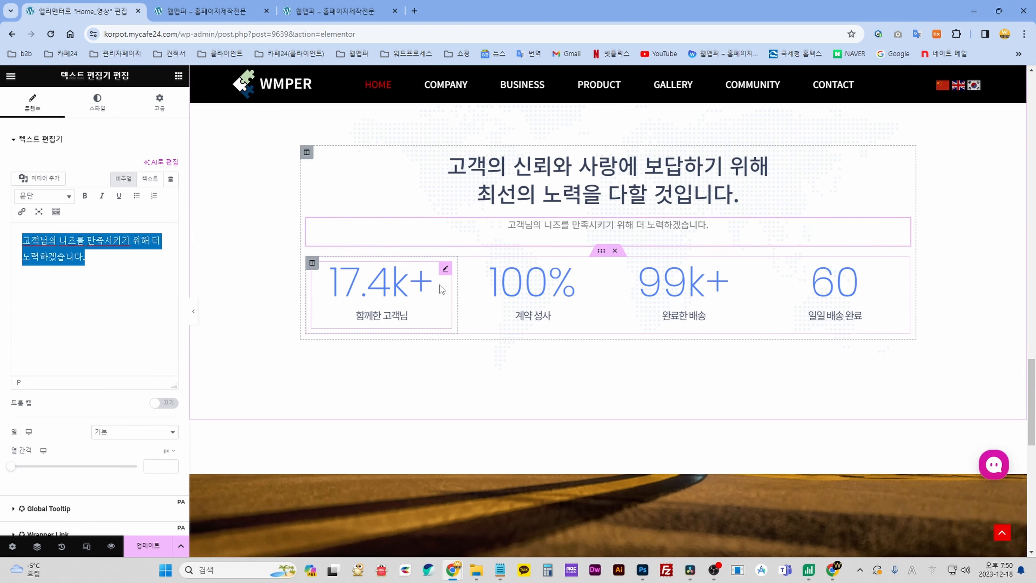
# - Open the counter settings of the 함께한 고객님 statistic and of the 계약 성사 statistic in turn
pyautogui.click(444, 272)
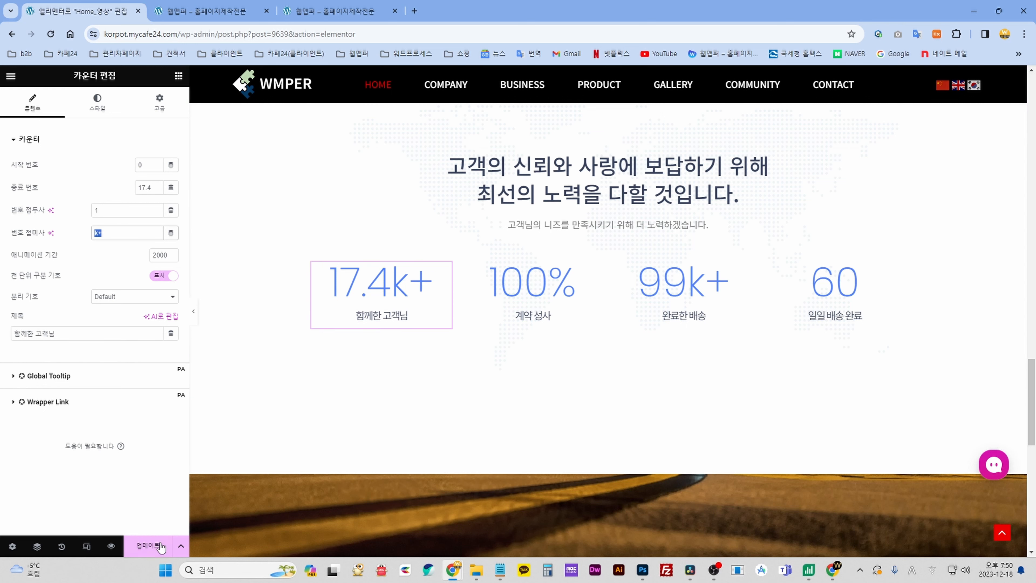
pyautogui.click(595, 278)
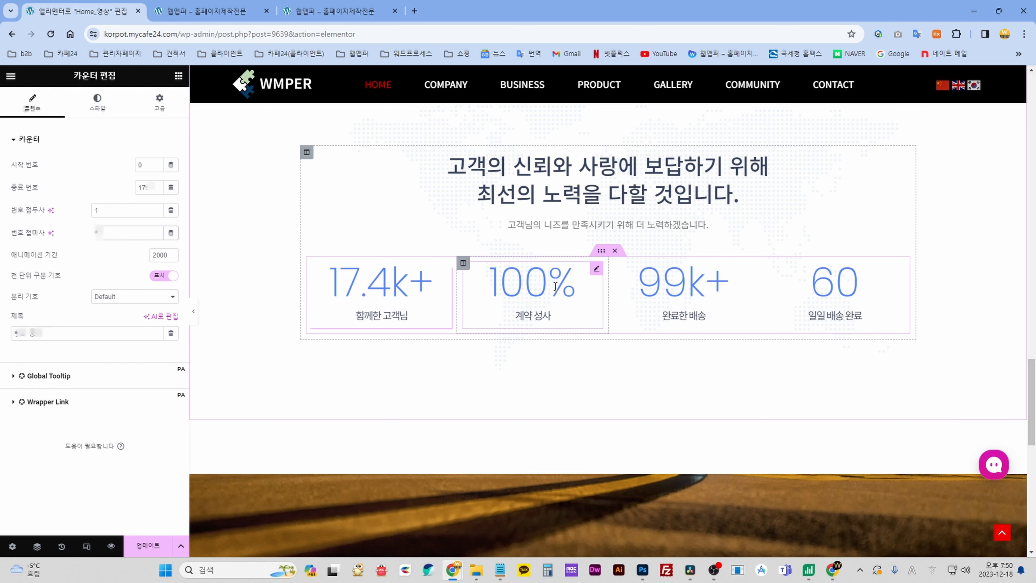